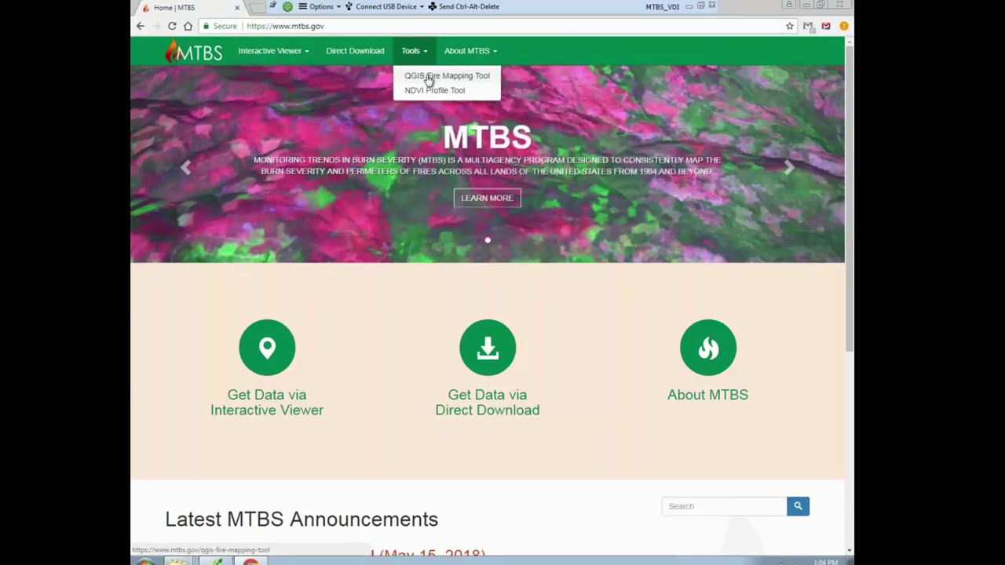
- Download the QGIS Fire Mapping Tool and its documentation from the MTBS site, and minimize the browser
{"action": "left_click", "coordinate": [429, 79]}
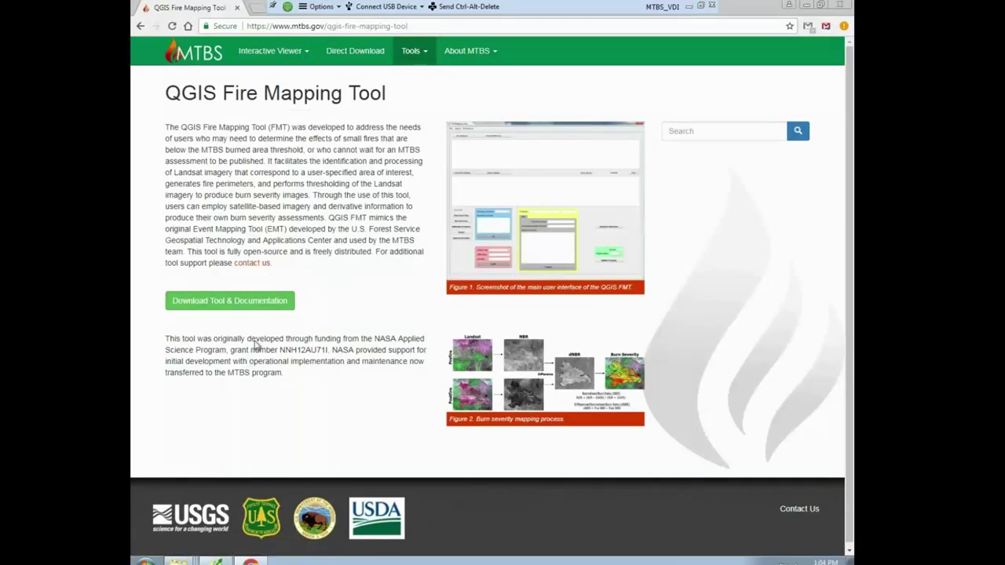
{"action": "left_click", "coordinate": [256, 306]}
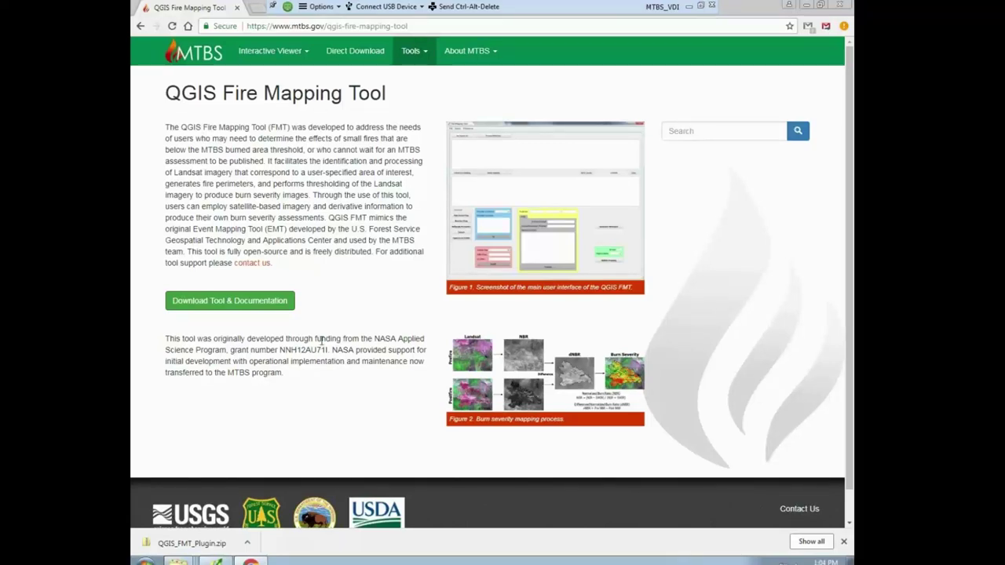
{"action": "left_click", "coordinate": [805, 7]}
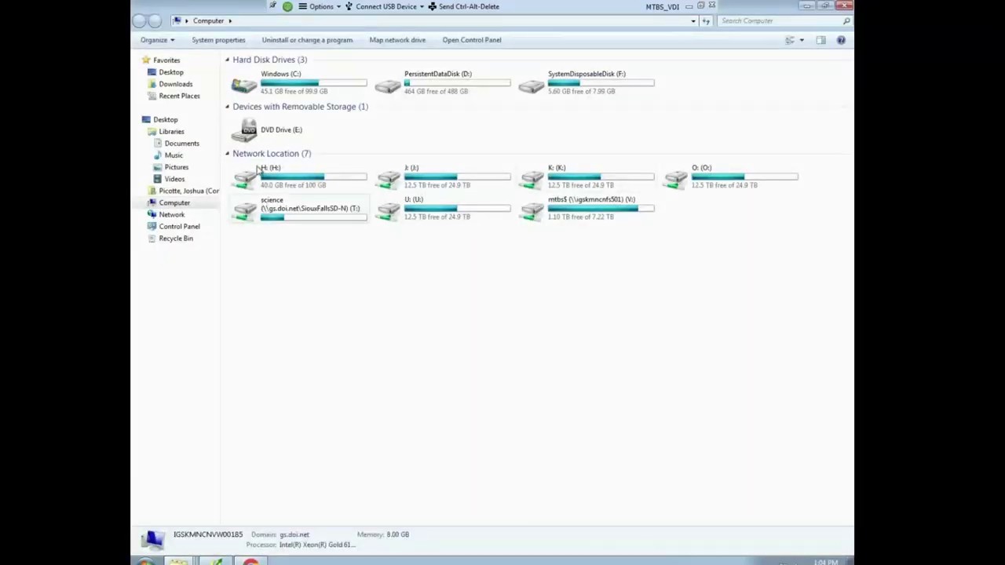
- Extract QGIS_FMT_Plugin.zip directly into the Downloads folder using 7-Zip
{"action": "left_click", "coordinate": [174, 85]}
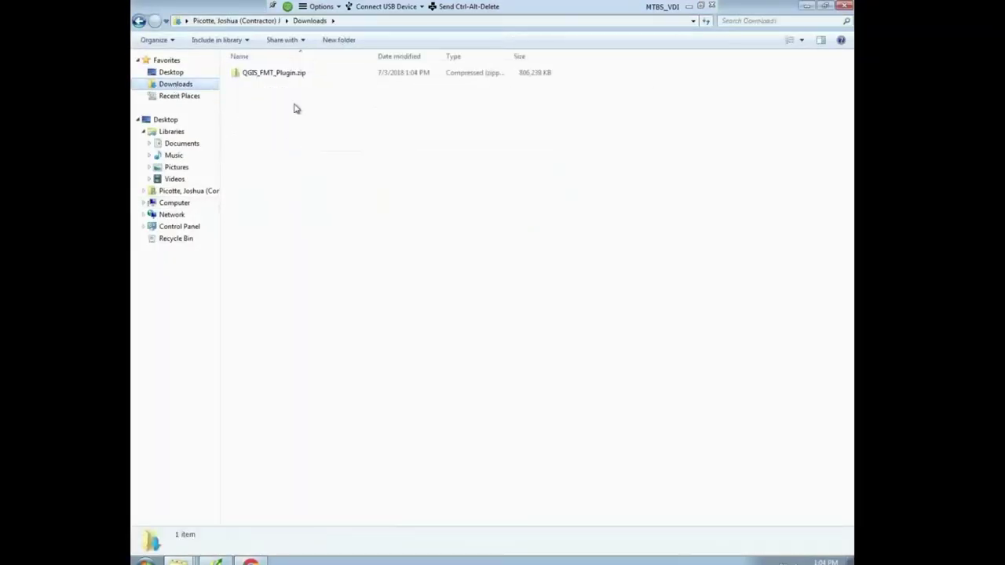
{"action": "right_click", "coordinate": [277, 75]}
{"action": "mouse_move", "coordinate": [357, 124]}
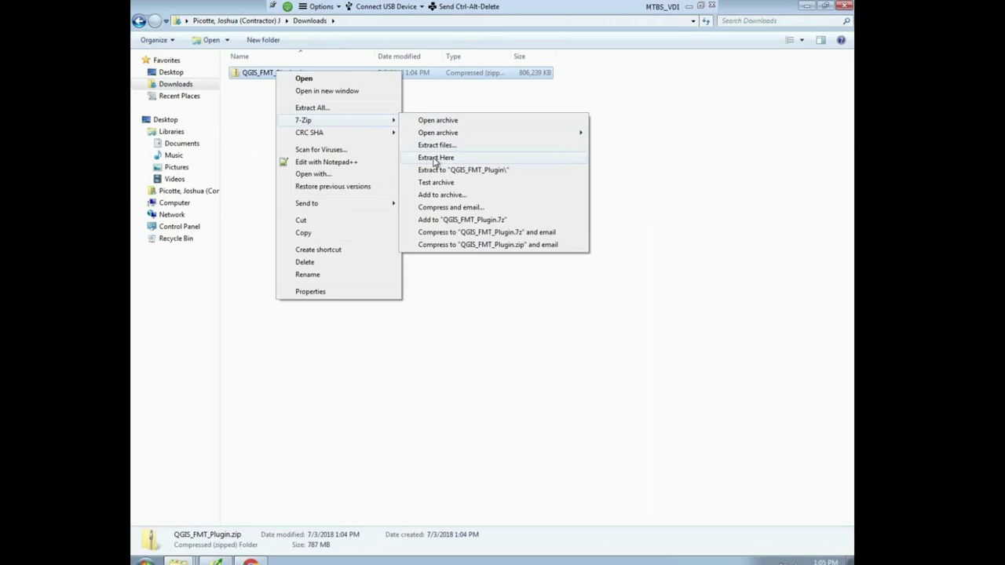
{"action": "left_click", "coordinate": [430, 160]}
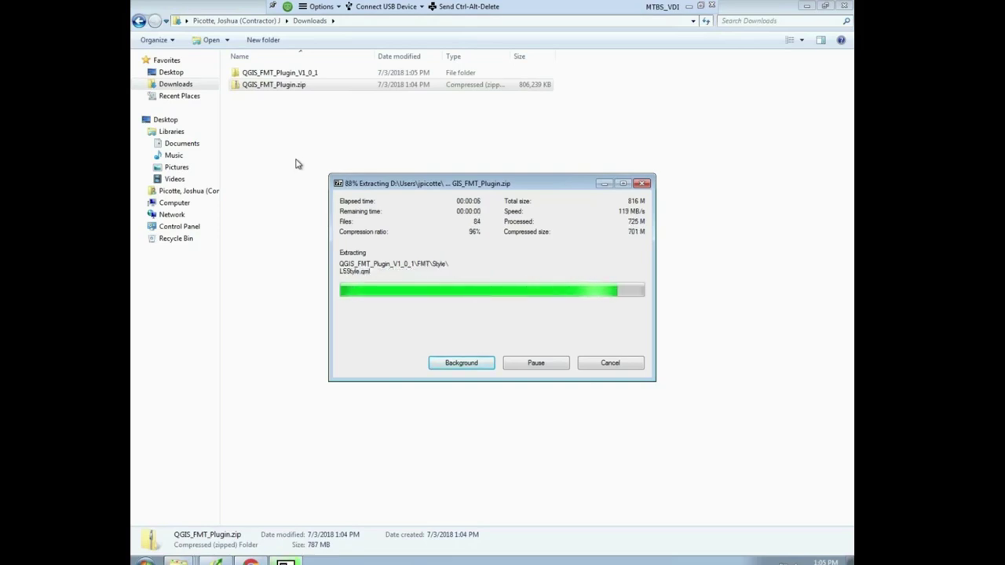
- Open the extracted QGIS_FMT_Plugin_V1_0_1 folder, examine the plugin files in its FMT subfolder, and return to the parent folder
{"action": "double_click", "coordinate": [273, 74]}
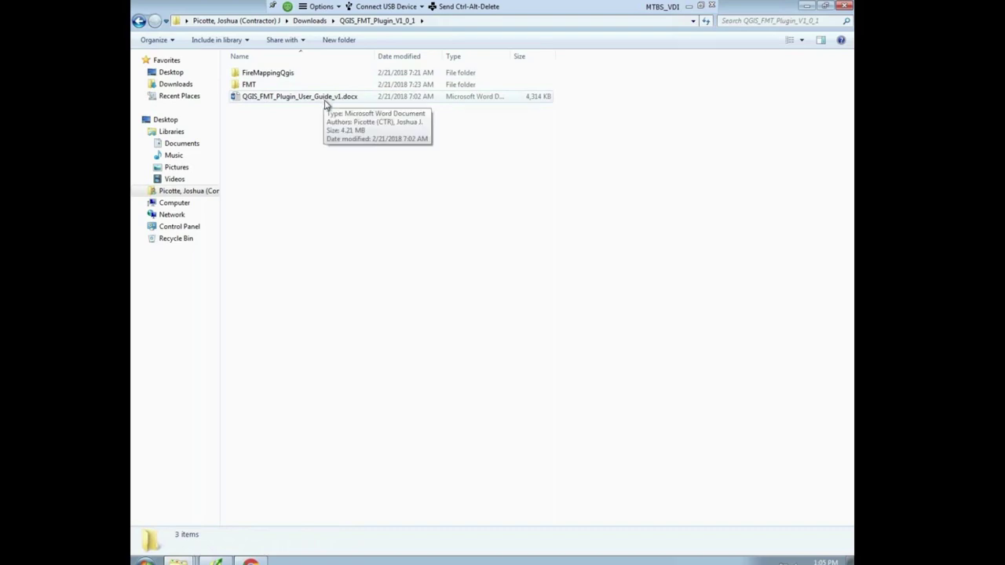
{"action": "left_click", "coordinate": [251, 98]}
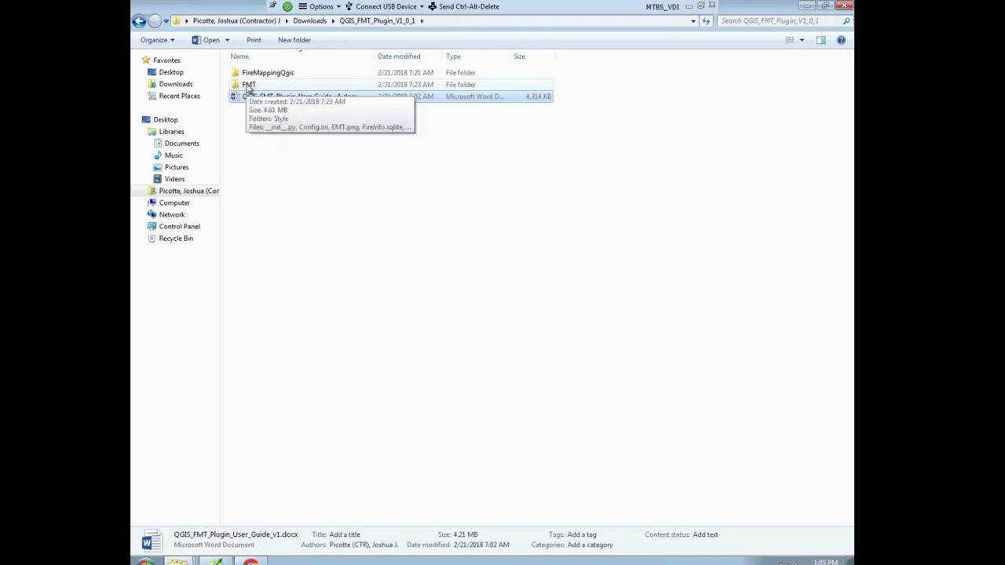
{"action": "double_click", "coordinate": [248, 85]}
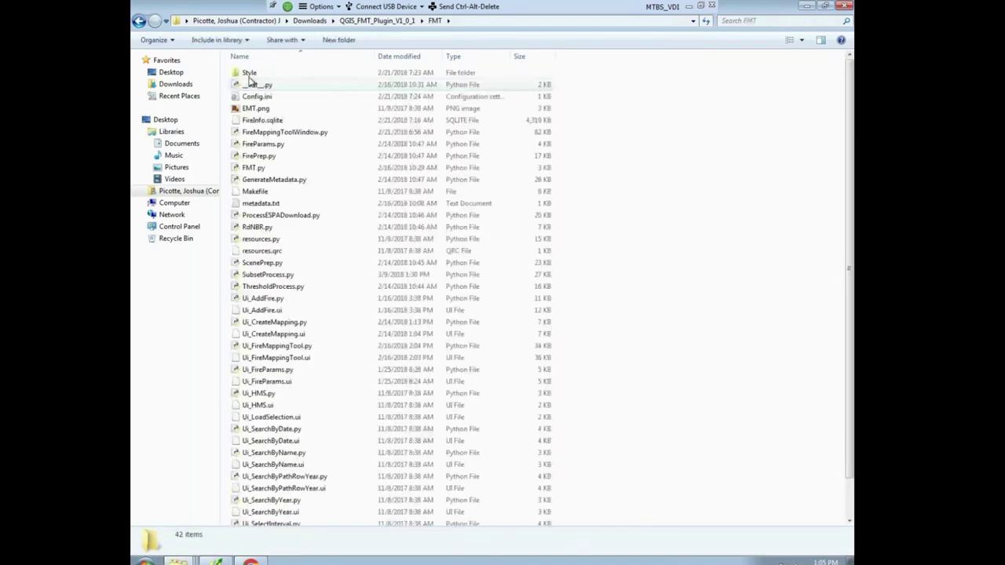
{"action": "scroll", "coordinate": [287, 134], "scroll_direction": "down", "scroll_amount": 1}
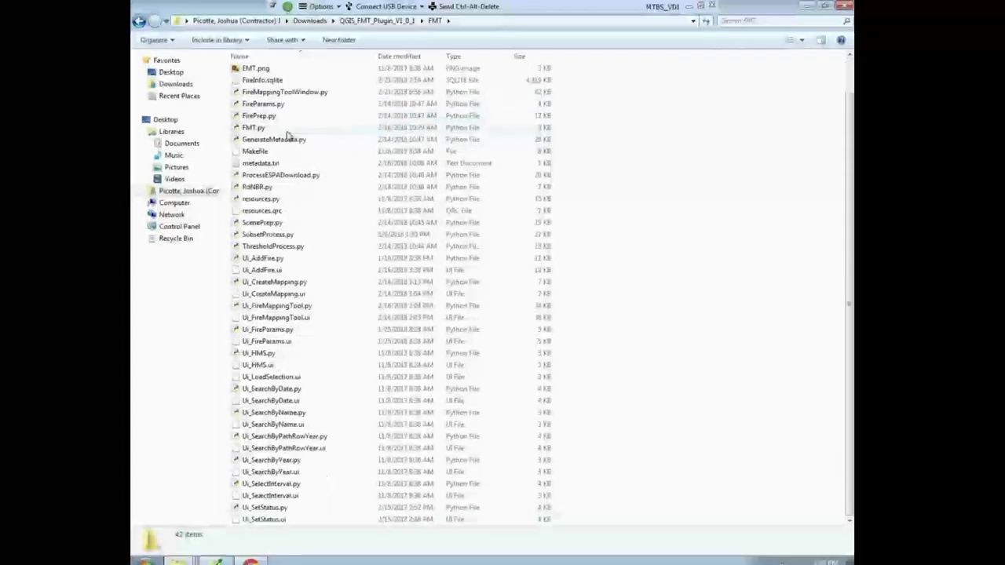
{"action": "scroll", "coordinate": [448, 186], "scroll_direction": "up", "scroll_amount": 1}
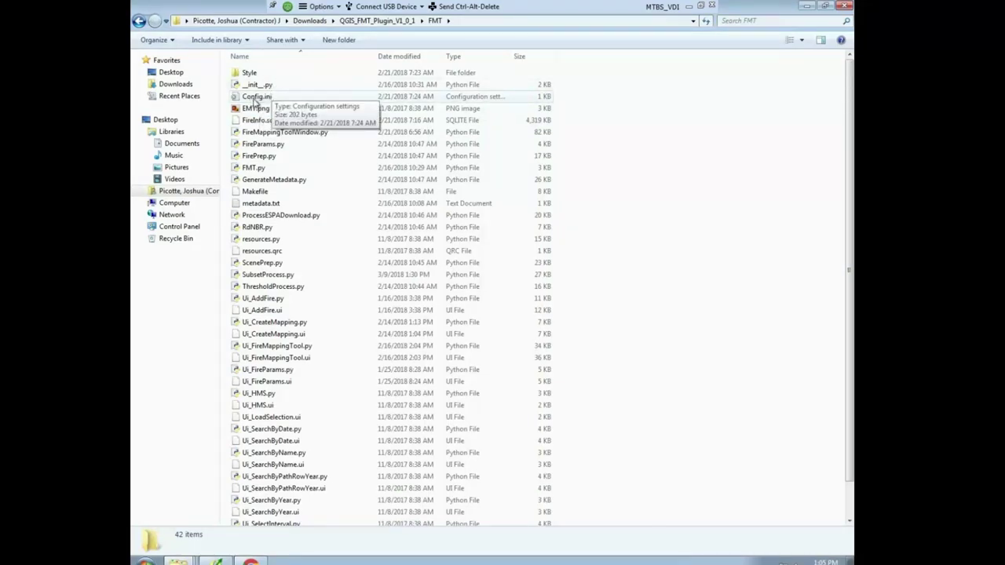
{"action": "left_click", "coordinate": [138, 20]}
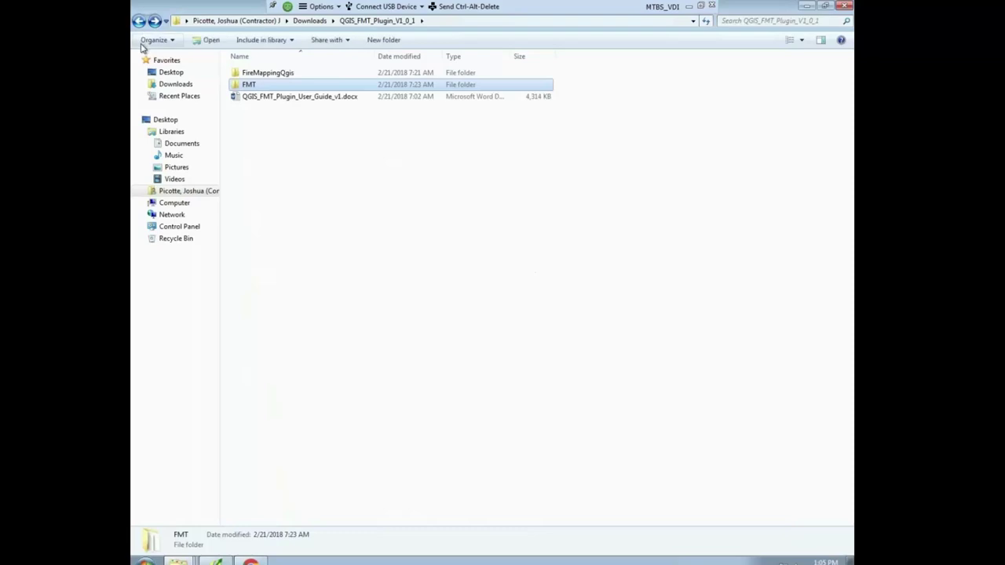
- Examine the subfolders of the extracted FireMappingQgis folder, and return to select the neighbouring FMT folder
{"action": "left_click", "coordinate": [291, 141]}
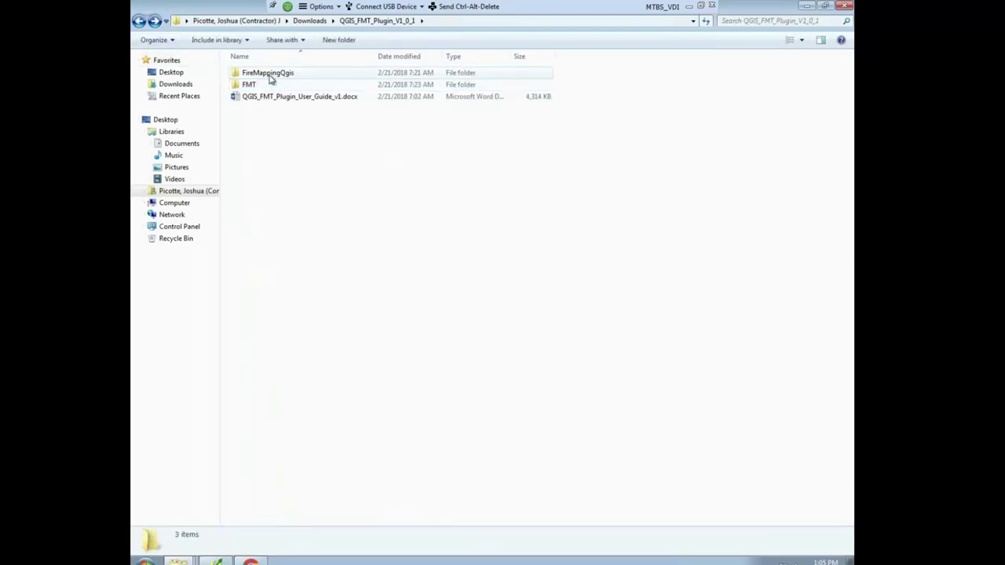
{"action": "double_click", "coordinate": [271, 74]}
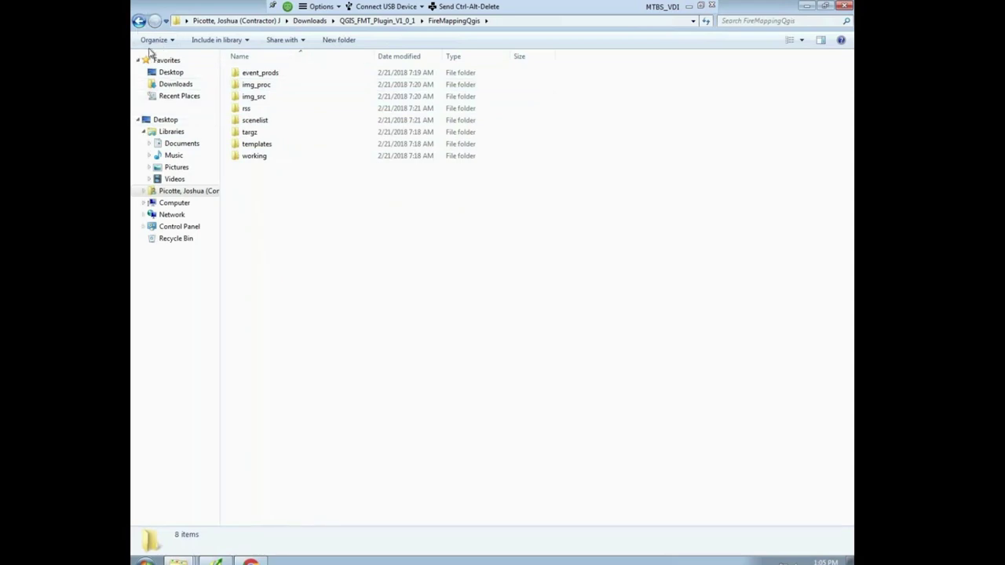
{"action": "left_click", "coordinate": [139, 22]}
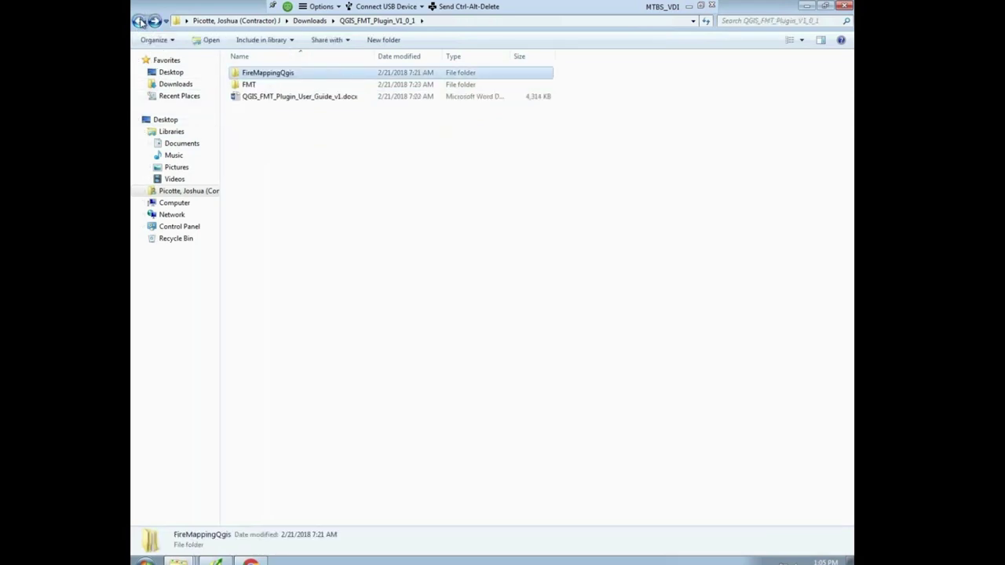
{"action": "left_click", "coordinate": [248, 86]}
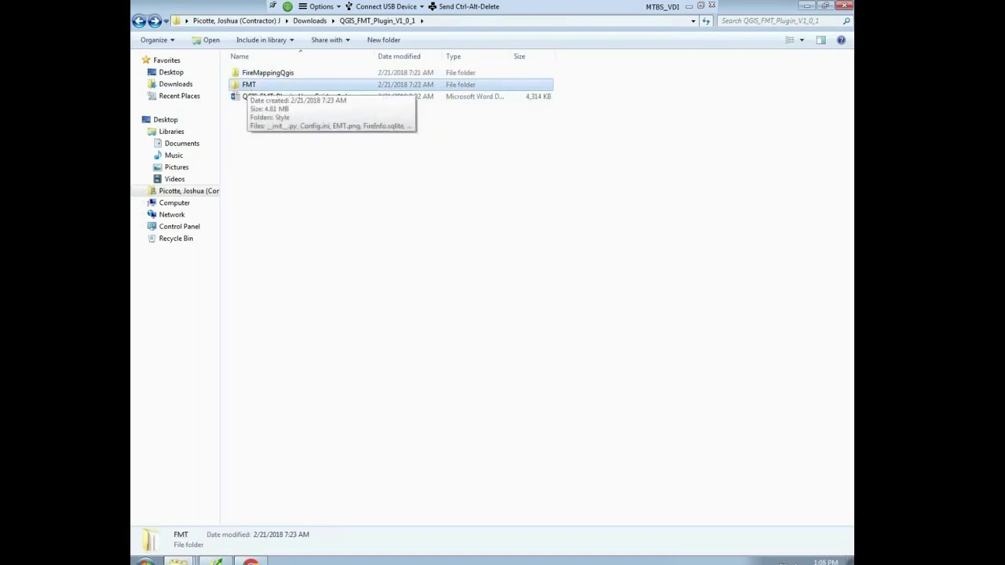
- Navigate to the .qgis2\python\plugins folder inside the user's profile folder on PersistentDataDisk (D:)
{"action": "left_click", "coordinate": [169, 205]}
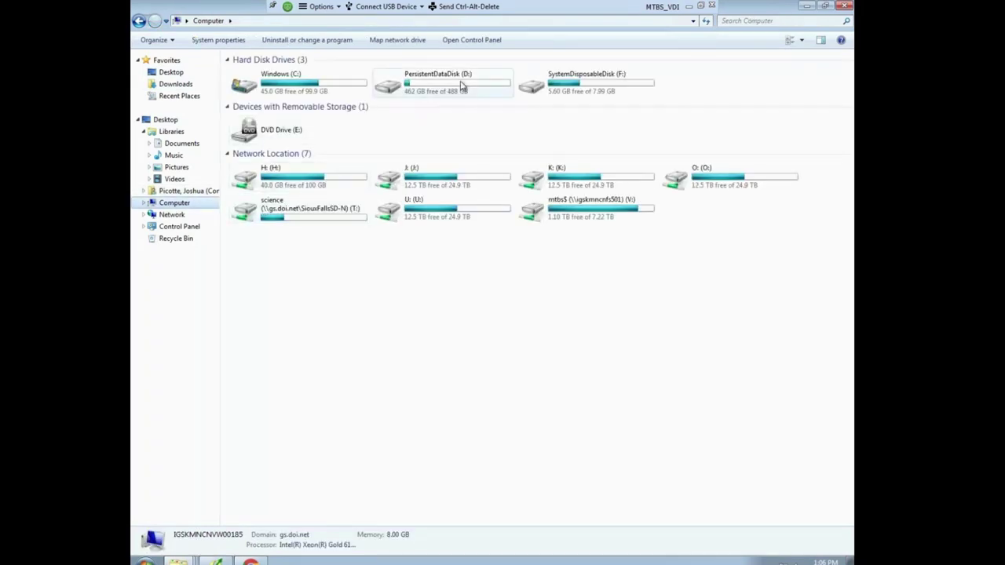
{"action": "double_click", "coordinate": [461, 86]}
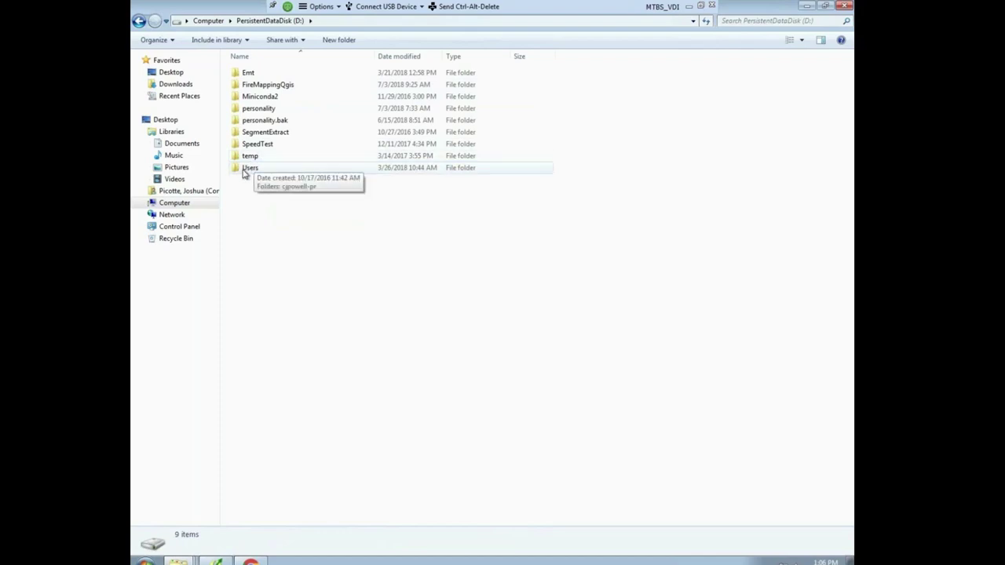
{"action": "double_click", "coordinate": [245, 171]}
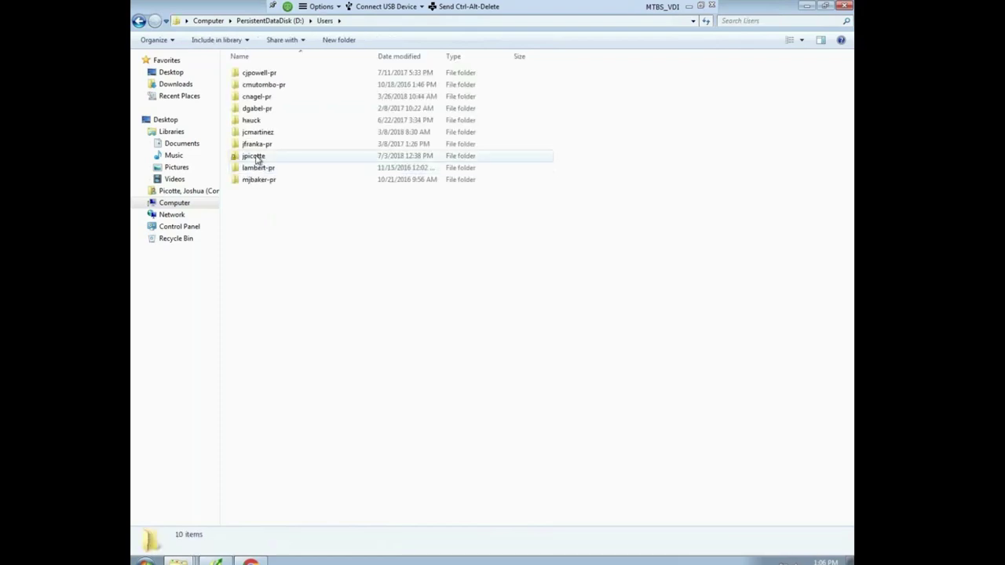
{"action": "double_click", "coordinate": [253, 157]}
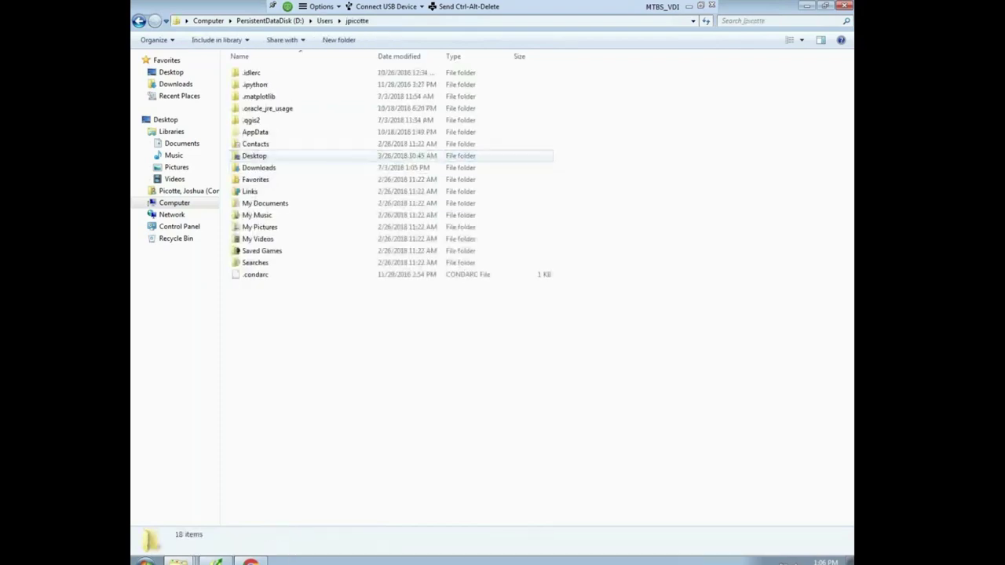
{"action": "double_click", "coordinate": [257, 122]}
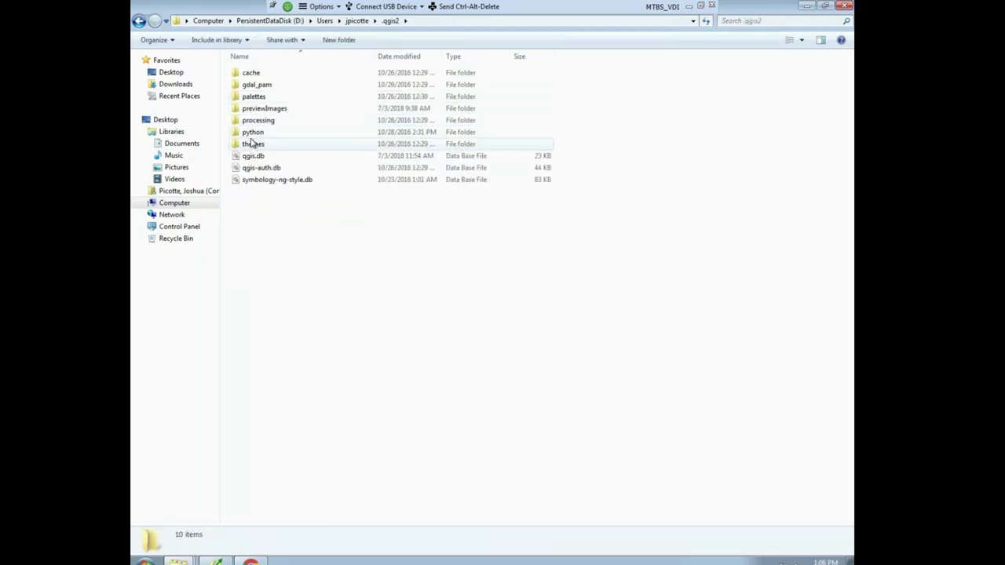
{"action": "double_click", "coordinate": [253, 132]}
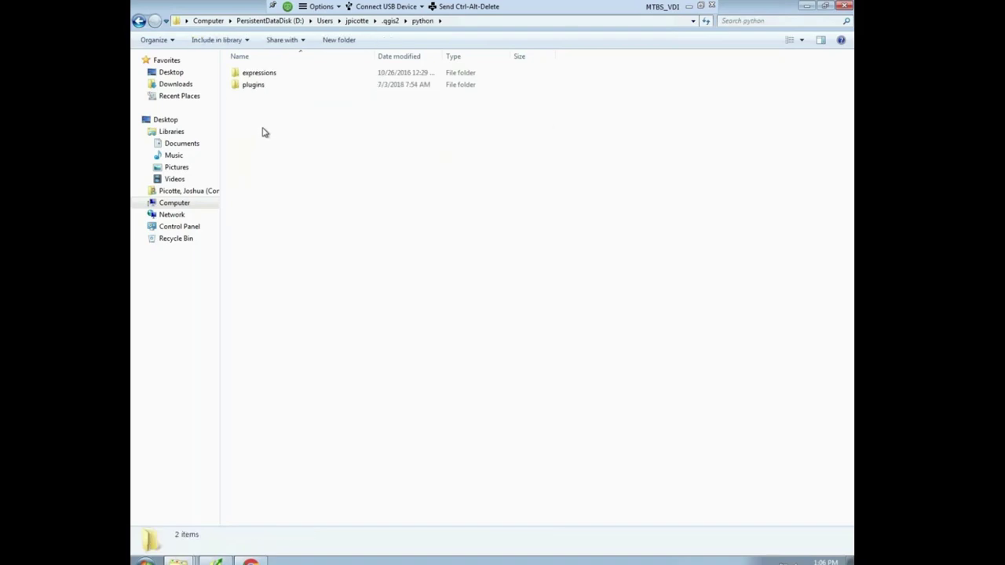
{"action": "double_click", "coordinate": [260, 88]}
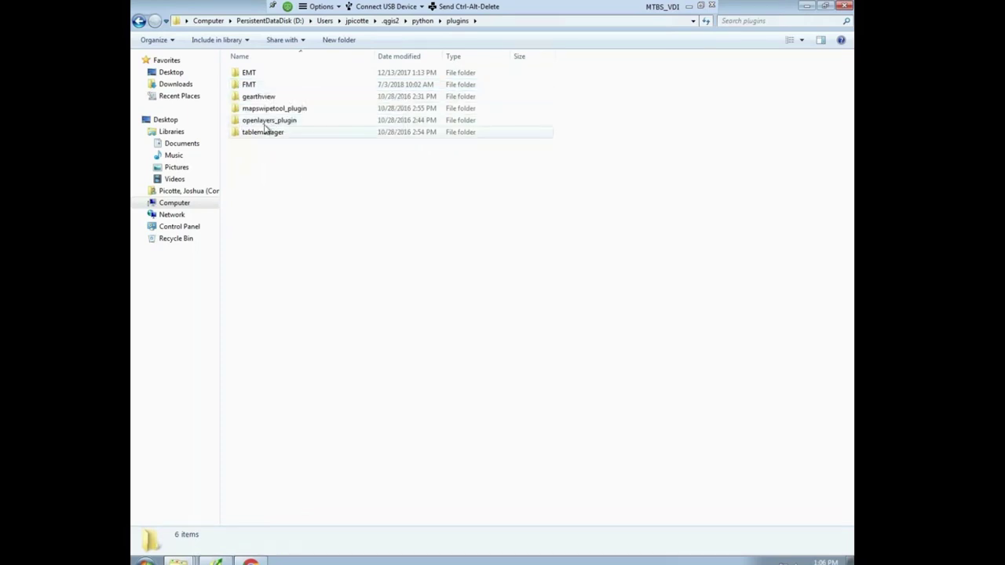
{"action": "mouse_move", "coordinate": [268, 127]}
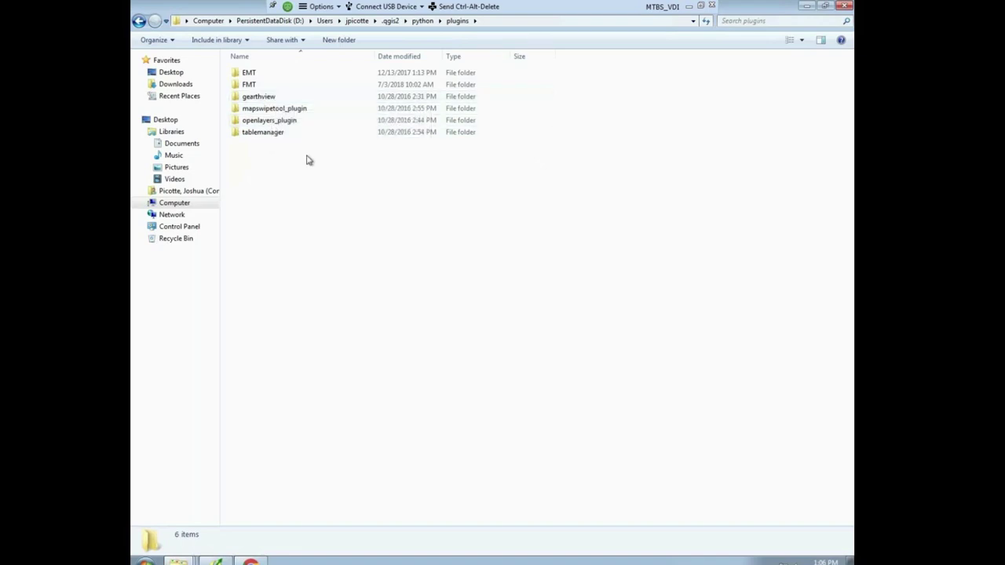
- Open Config.ini from the installed FMT plugin folder in Notepad++, review its directory paths, and close the editor
{"action": "double_click", "coordinate": [251, 87]}
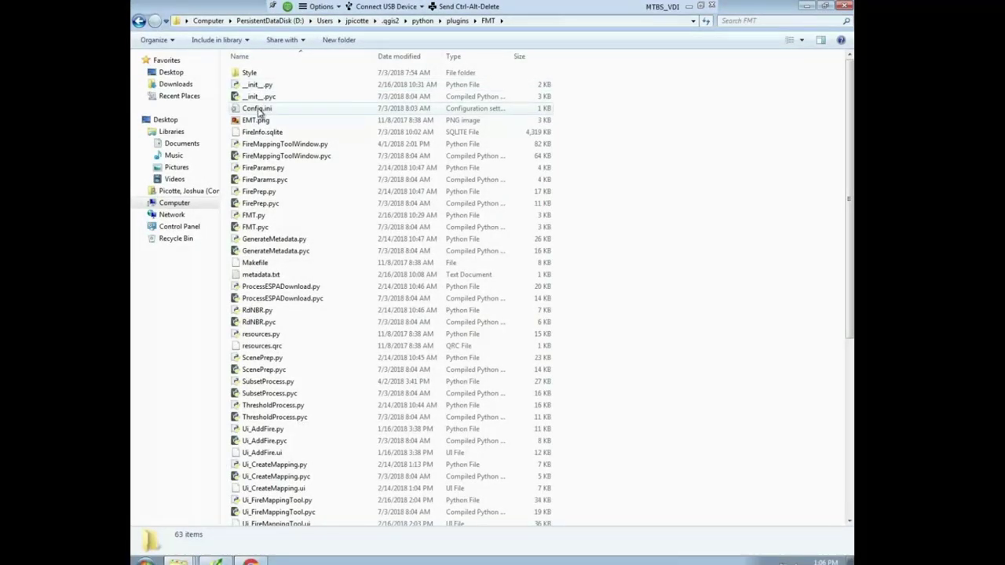
{"action": "right_click", "coordinate": [259, 110]}
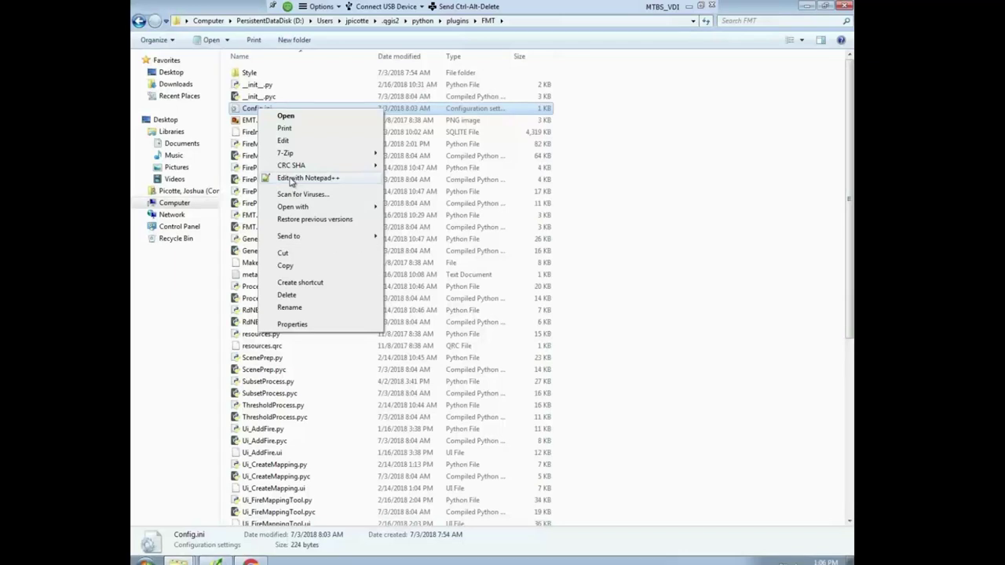
{"action": "left_click", "coordinate": [291, 178]}
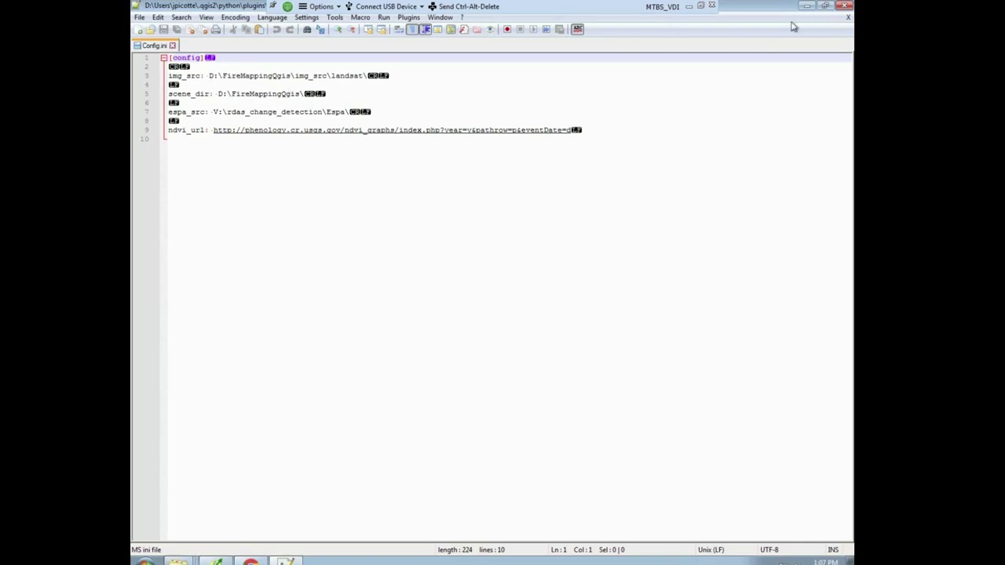
{"action": "left_click", "coordinate": [276, 79]}
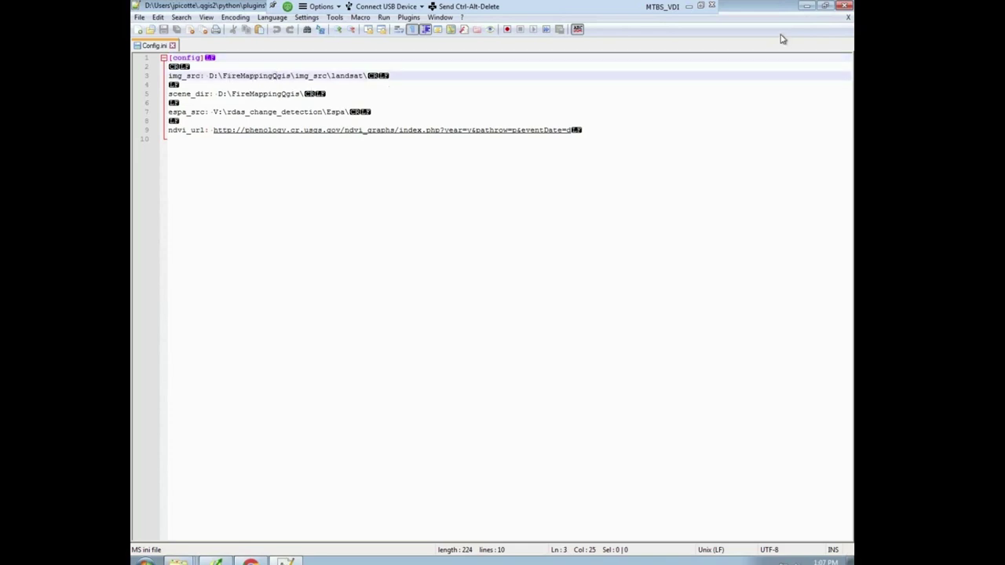
{"action": "left_click", "coordinate": [848, 16]}
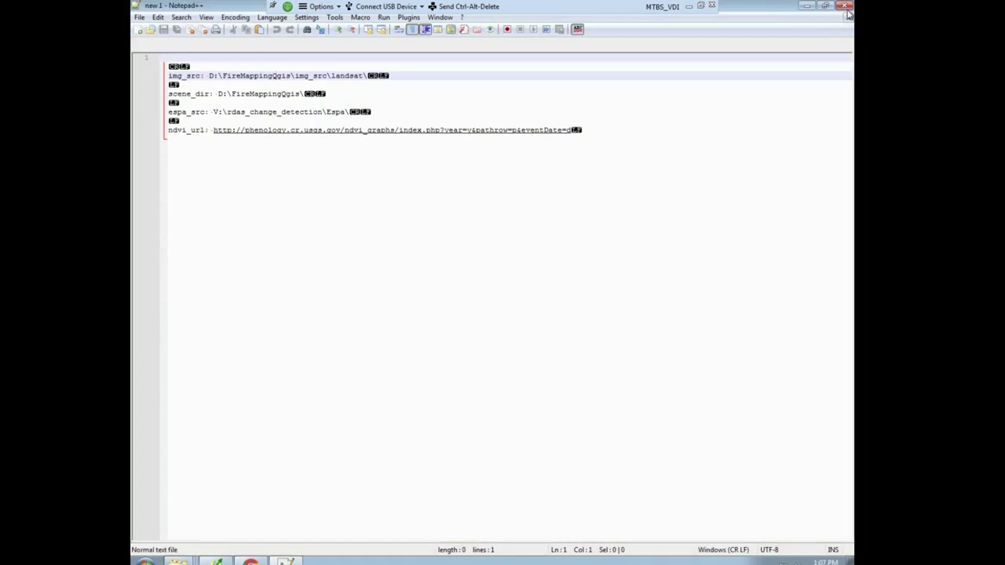
{"action": "left_click", "coordinate": [846, 6]}
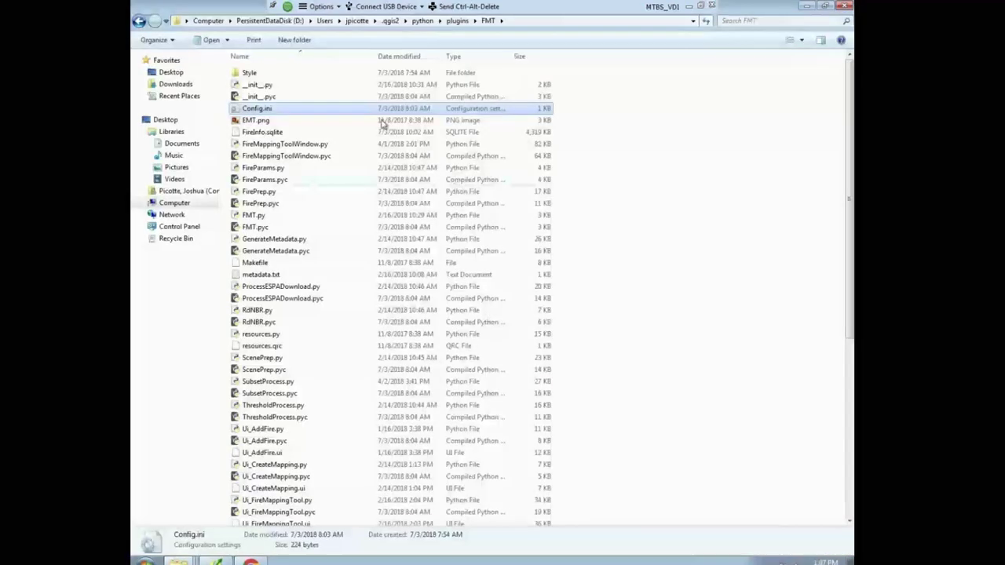
- Open the FireMappingQgis folder at the root of PersistentDataDisk (D:) and examine its subfolders, including img_proc and targz
{"action": "left_click", "coordinate": [174, 203]}
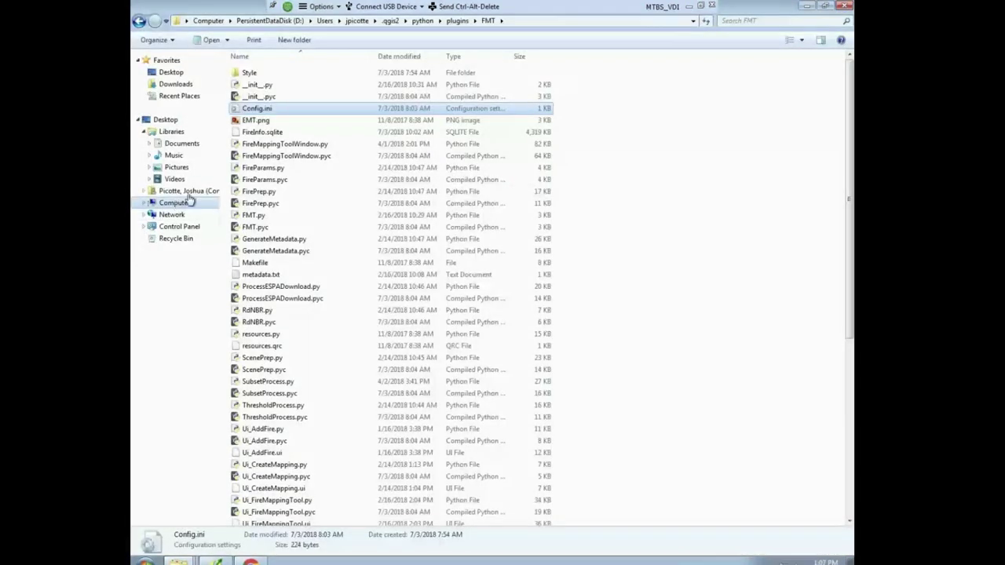
{"action": "double_click", "coordinate": [419, 94]}
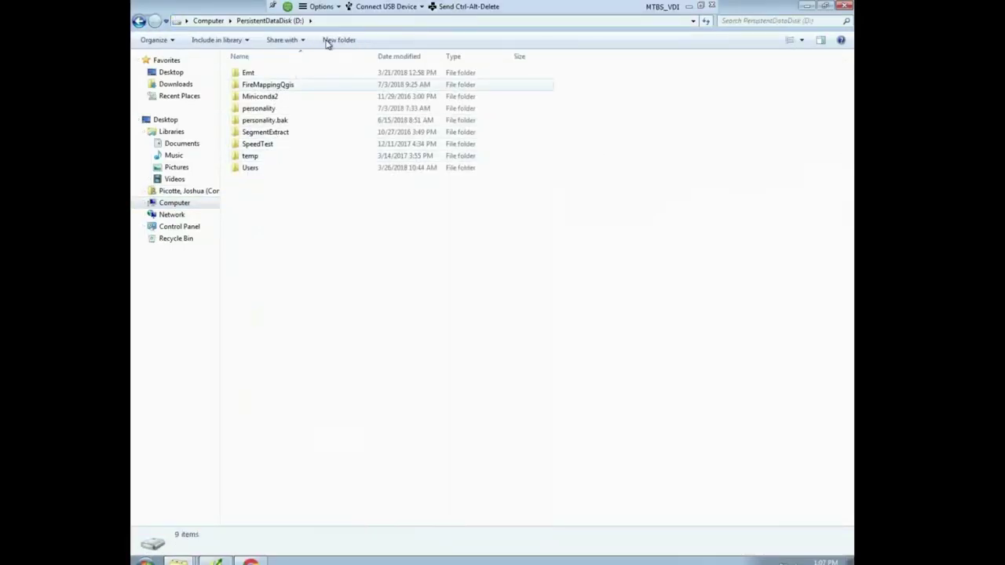
{"action": "left_click", "coordinate": [346, 22]}
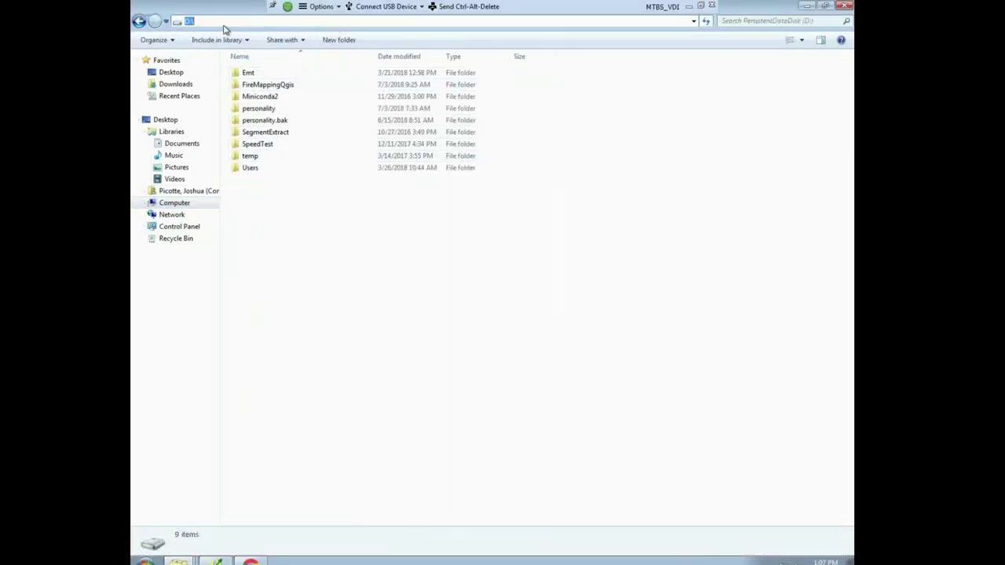
{"action": "double_click", "coordinate": [257, 85]}
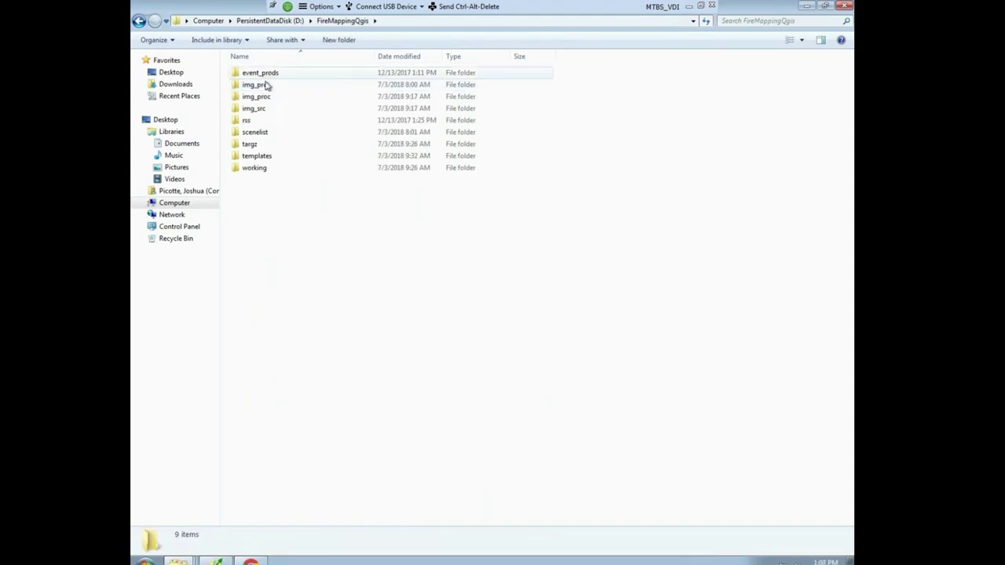
{"action": "left_click_drag", "start_coordinate": [249, 96], "coordinate": [254, 147]}
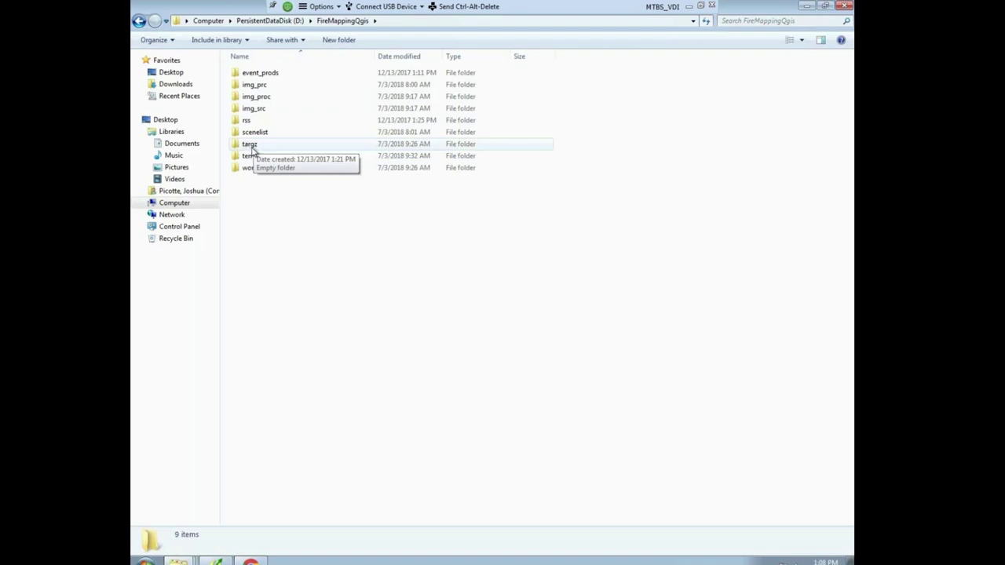
- Examine the subfolders of FireMappingQgis, including targz, event_prods, img_prc, img_src, img_proc, working, templates, scenelist and rss
{"action": "left_click", "coordinate": [249, 144]}
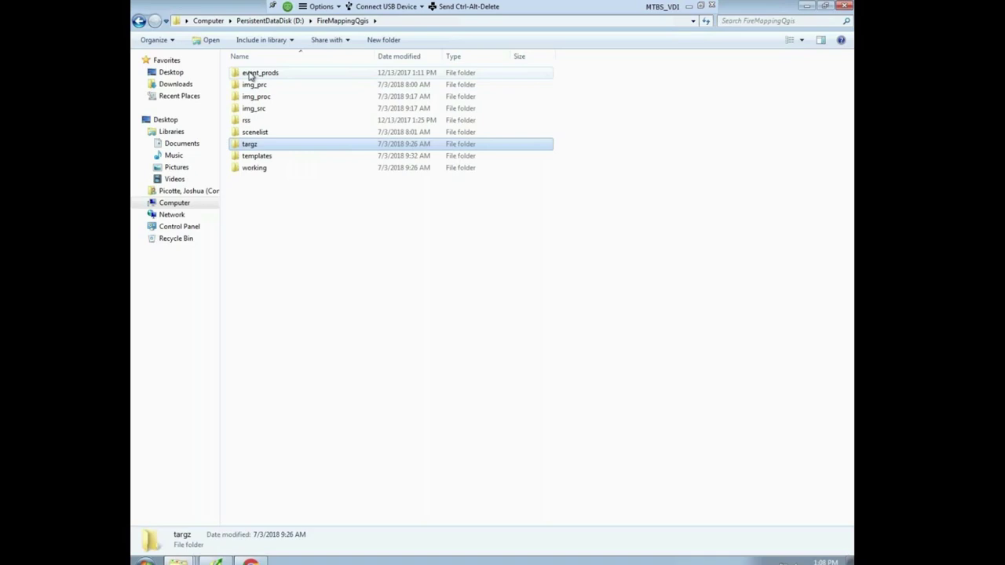
{"action": "left_click", "coordinate": [250, 73]}
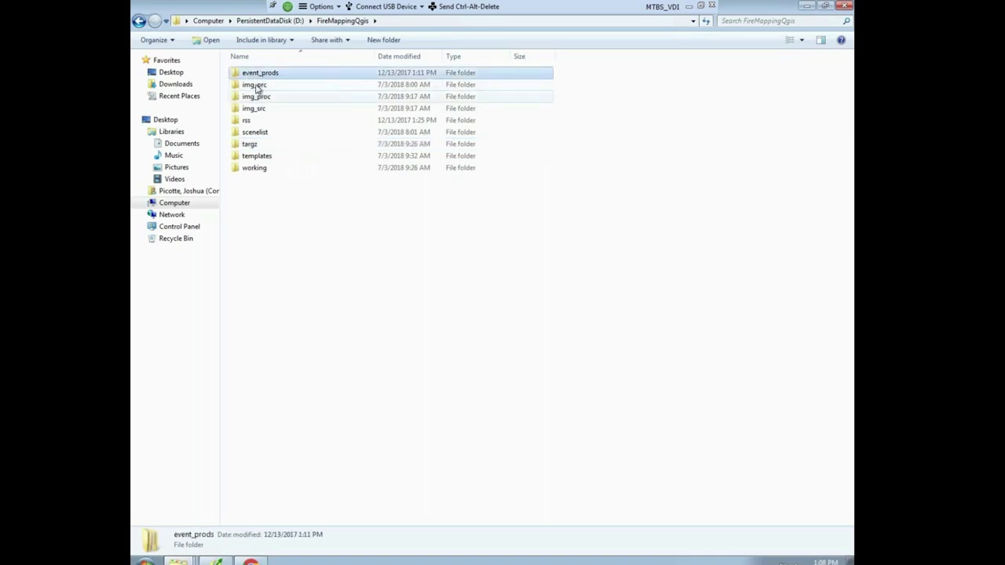
{"action": "left_click", "coordinate": [254, 87]}
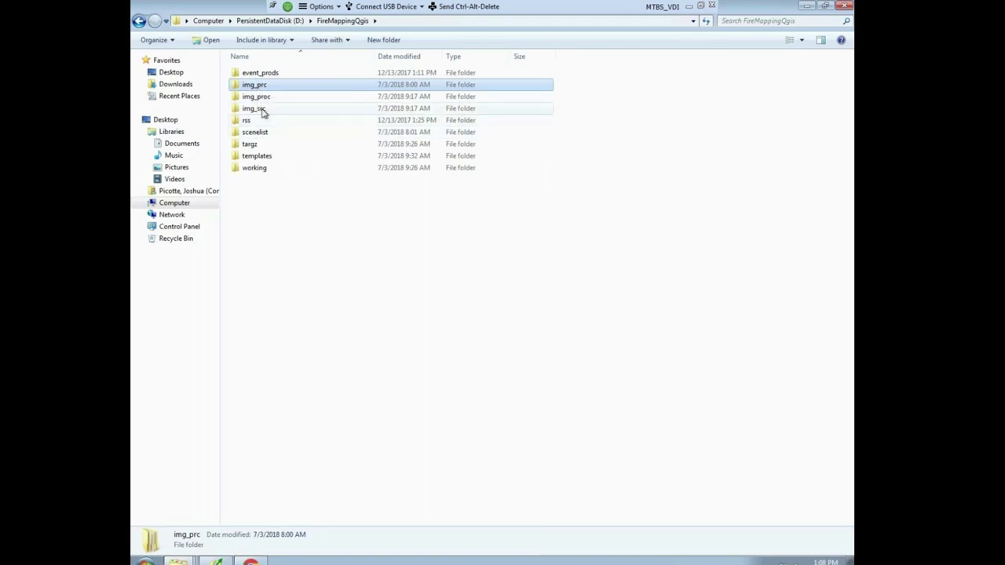
{"action": "left_click", "coordinate": [262, 111]}
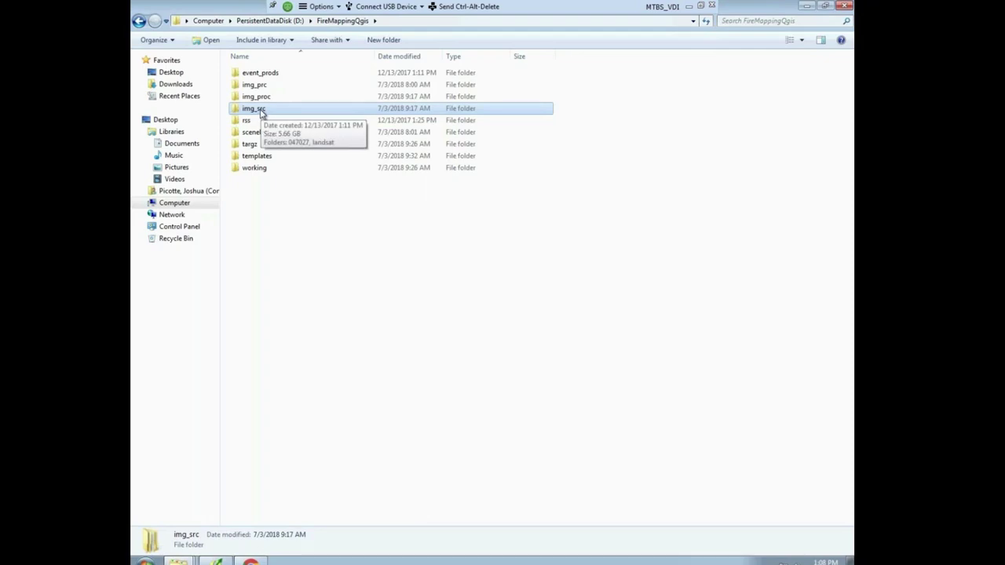
{"action": "left_click", "coordinate": [260, 99]}
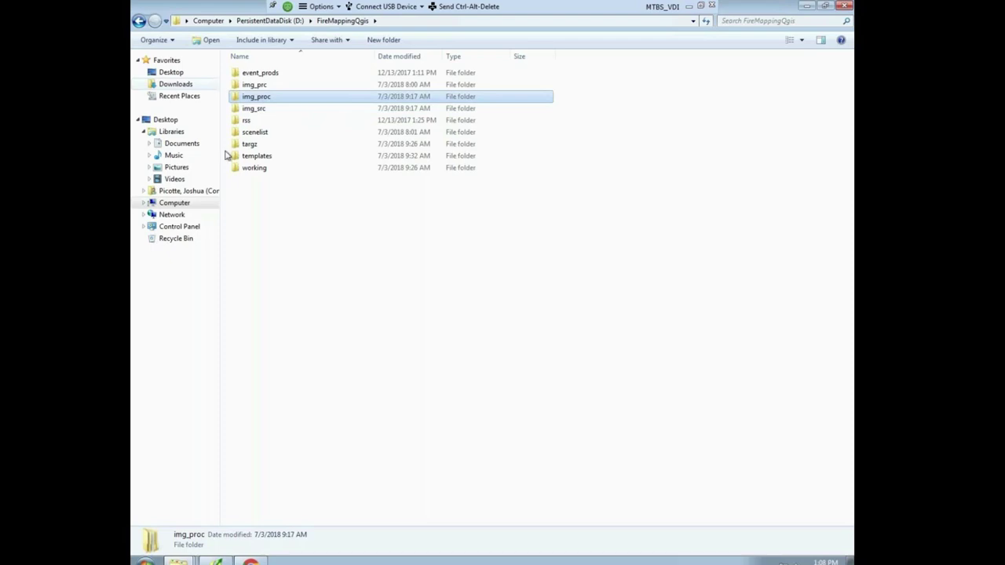
{"action": "left_click", "coordinate": [251, 171]}
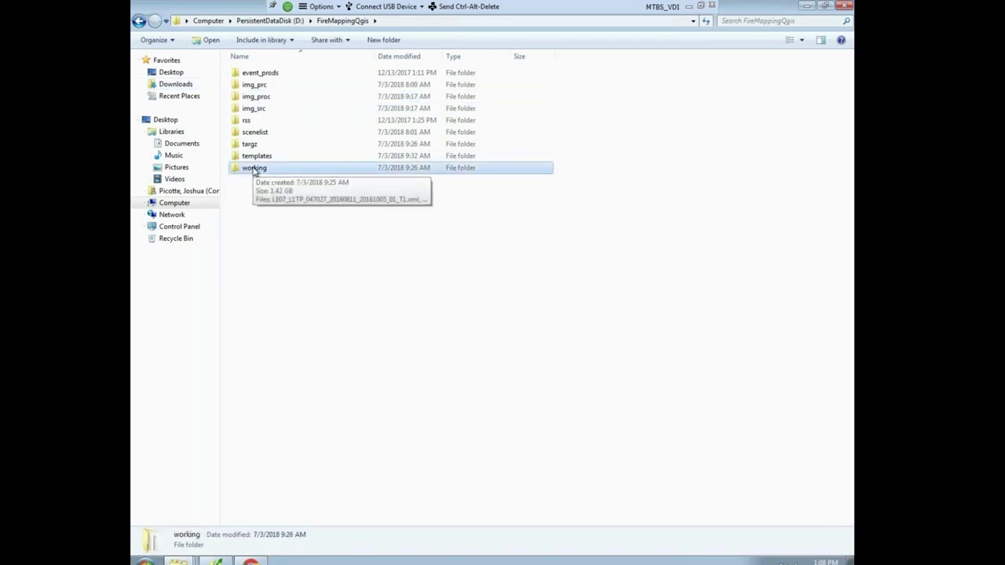
{"action": "left_click", "coordinate": [255, 162]}
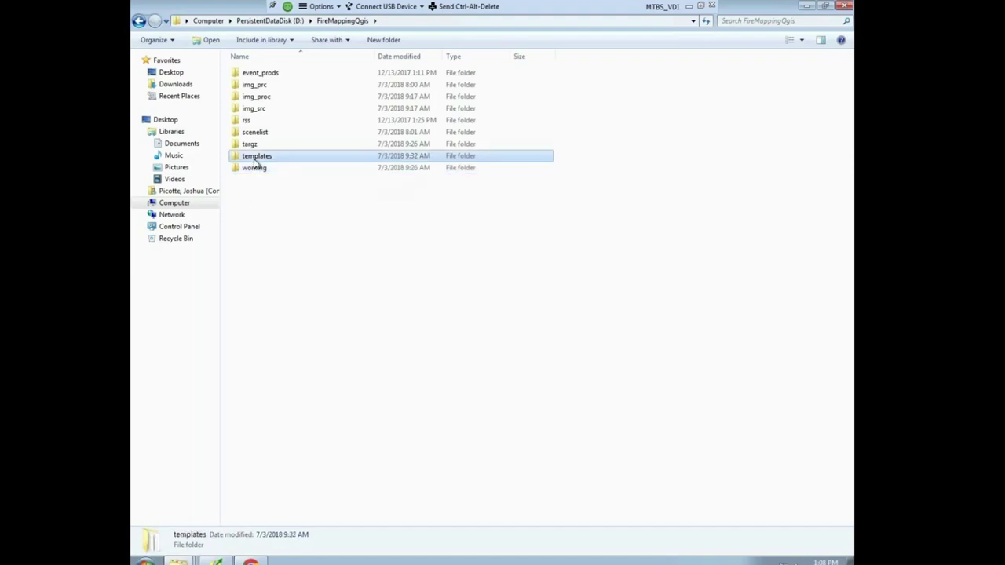
{"action": "left_click", "coordinate": [245, 146]}
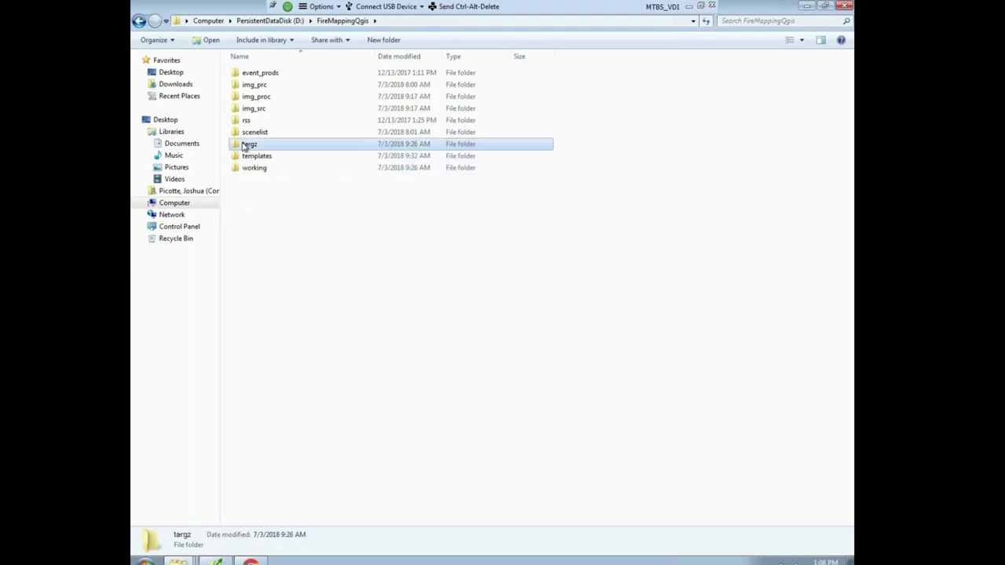
{"action": "left_click", "coordinate": [240, 135]}
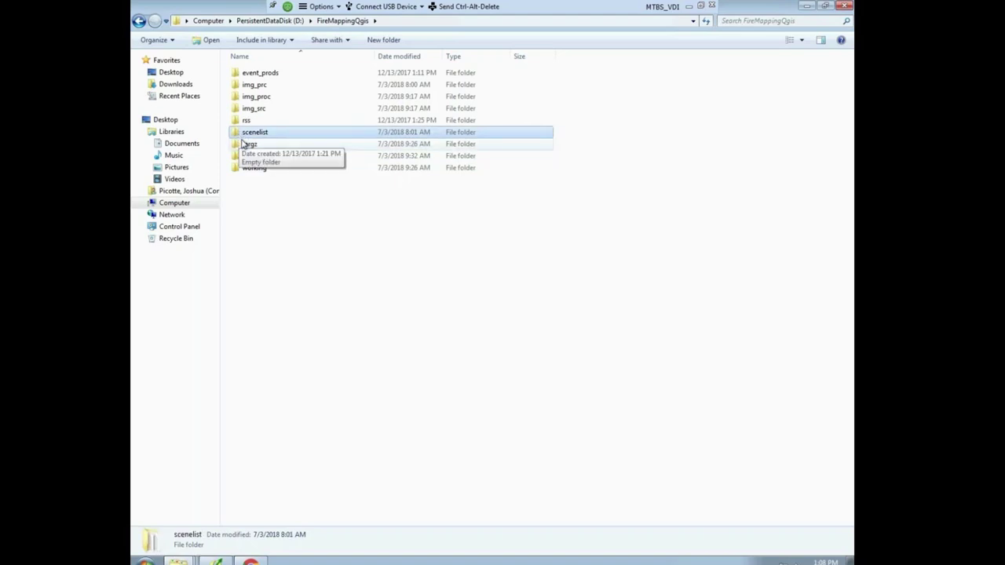
{"action": "left_click", "coordinate": [246, 121]}
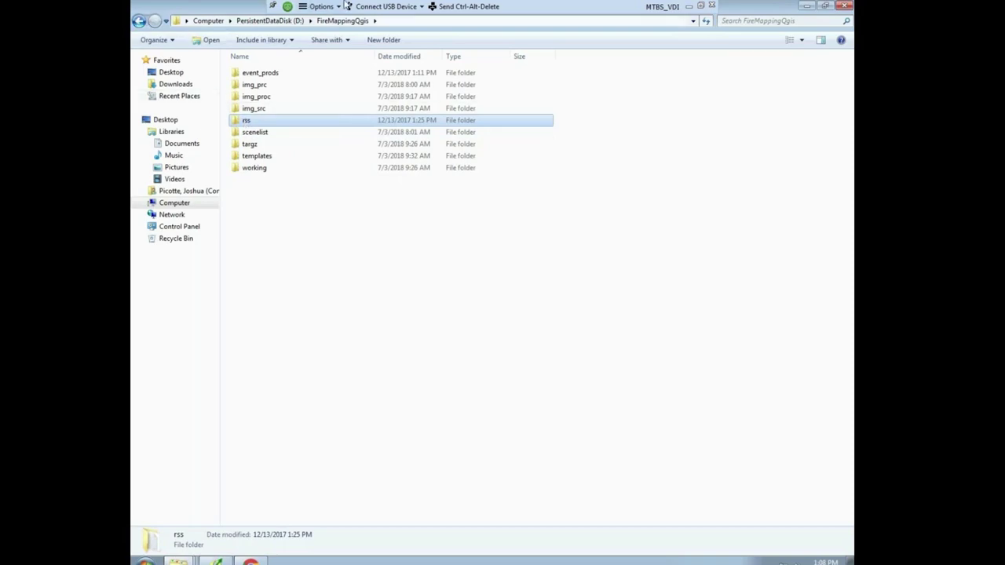
- Switch to QGIS and open the plugin manager, placing its window clear of the main menus
{"action": "left_click", "coordinate": [805, 8]}
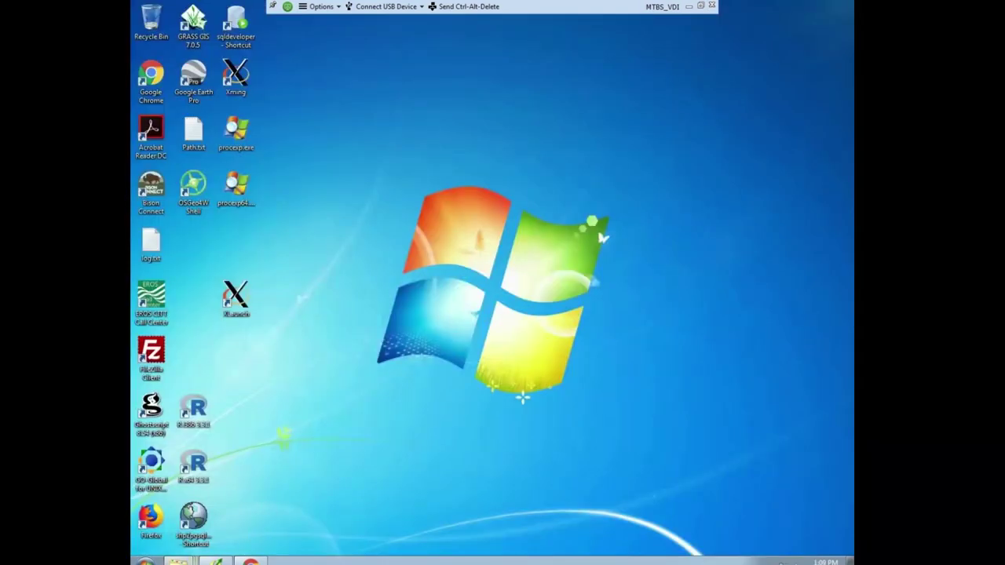
{"action": "mouse_move", "coordinate": [196, 563]}
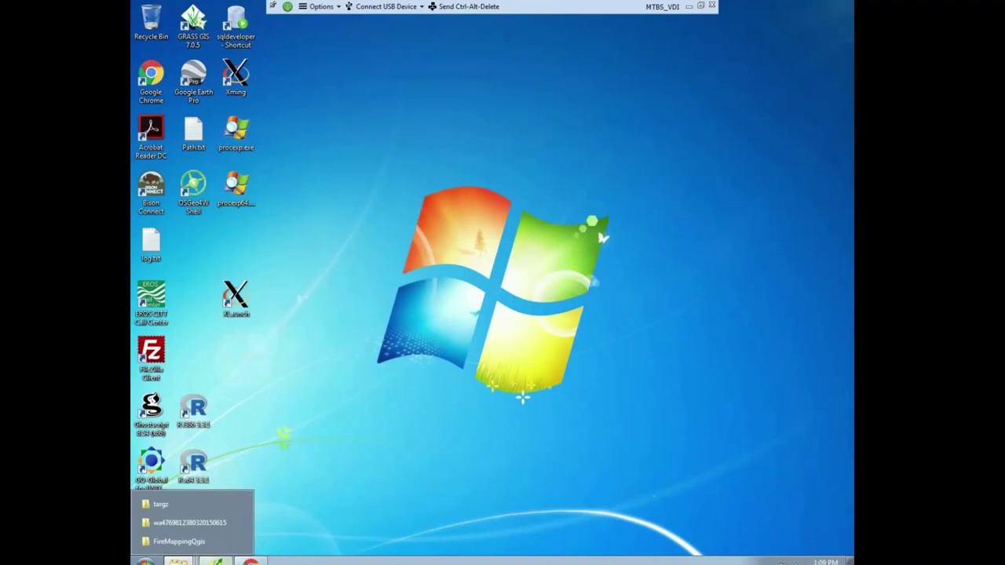
{"action": "left_click", "coordinate": [217, 561]}
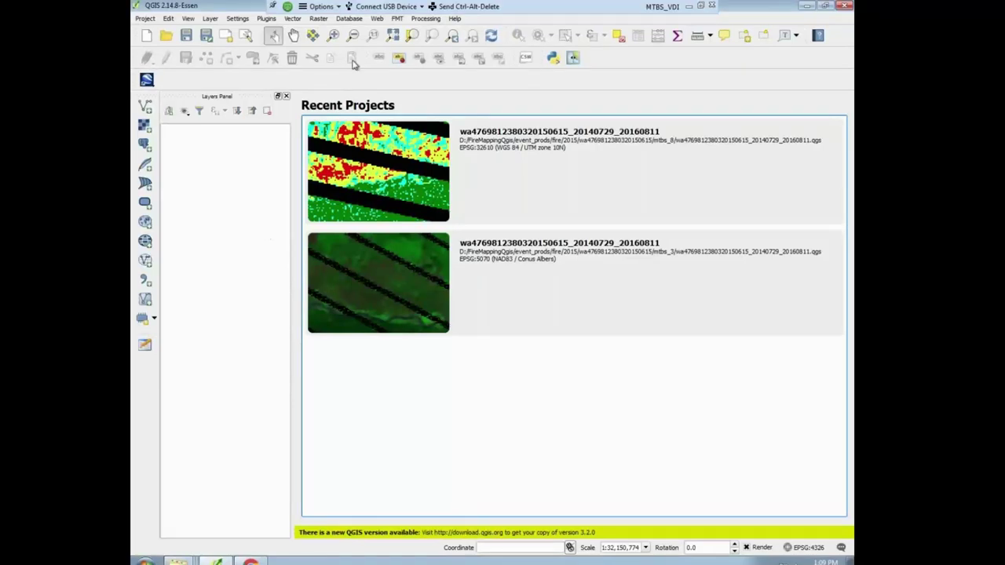
{"action": "left_click", "coordinate": [267, 19]}
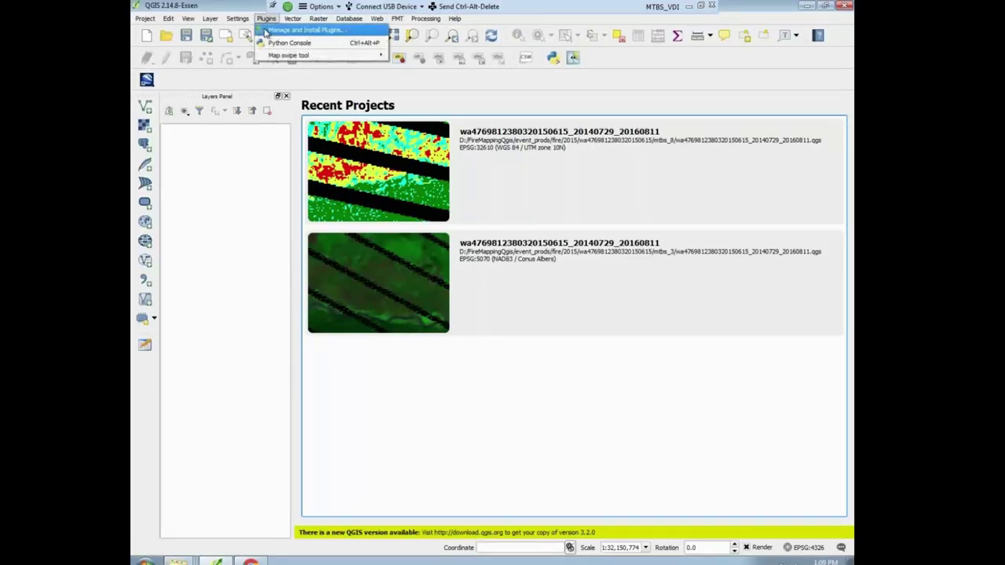
{"action": "left_click", "coordinate": [361, 30]}
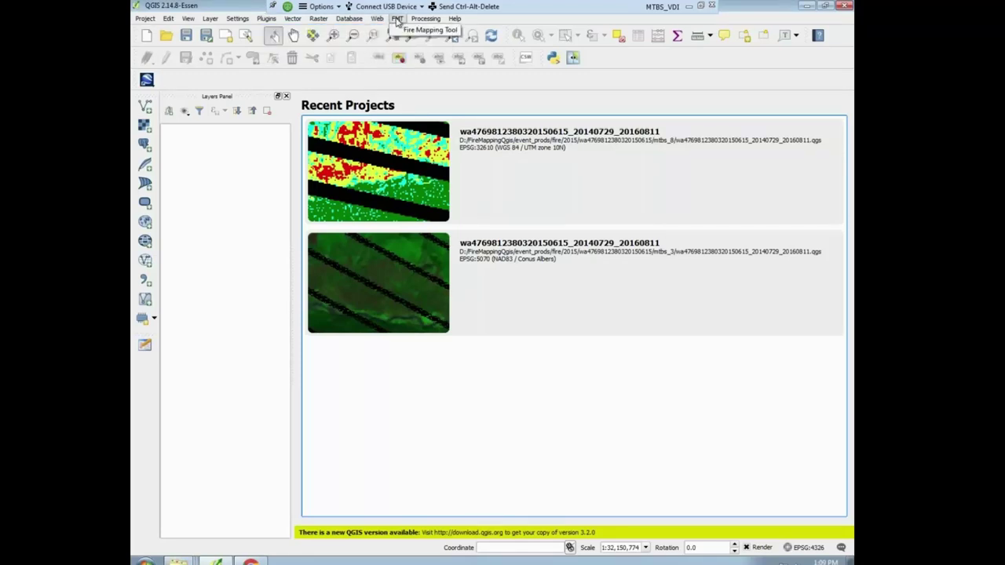
{"action": "left_click", "coordinate": [267, 18]}
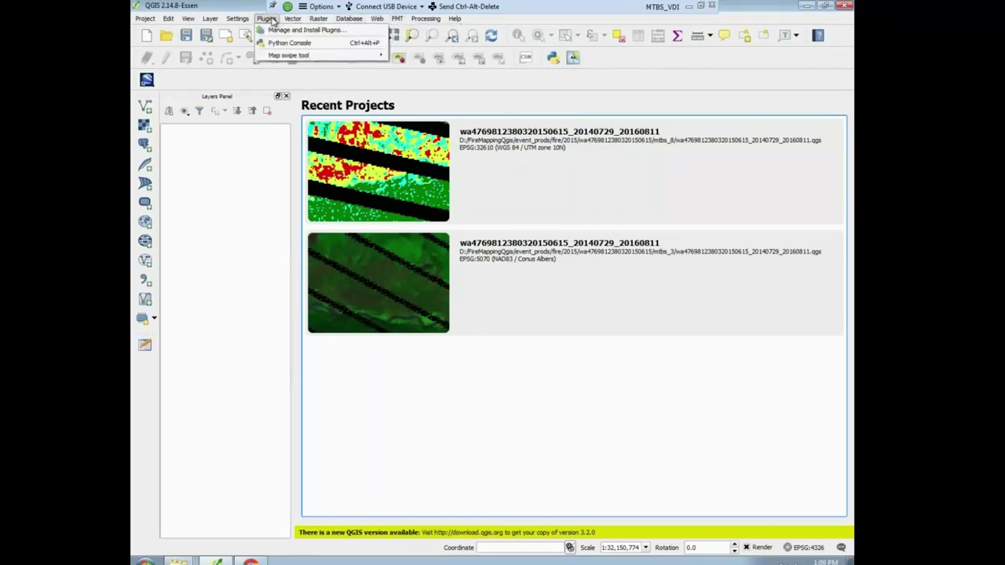
{"action": "left_click", "coordinate": [225, 5]}
{"action": "left_click", "coordinate": [267, 18]}
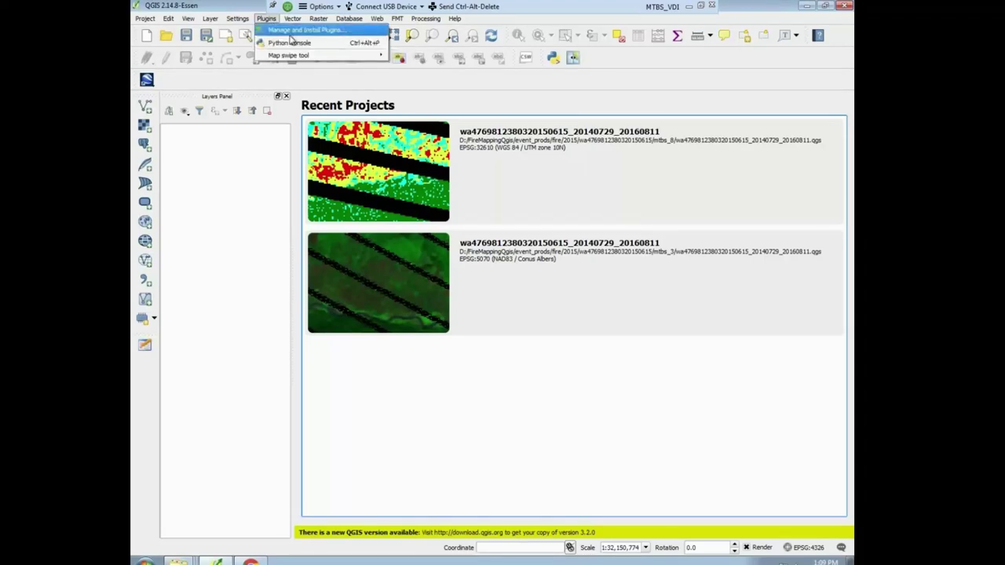
{"action": "left_click", "coordinate": [290, 32]}
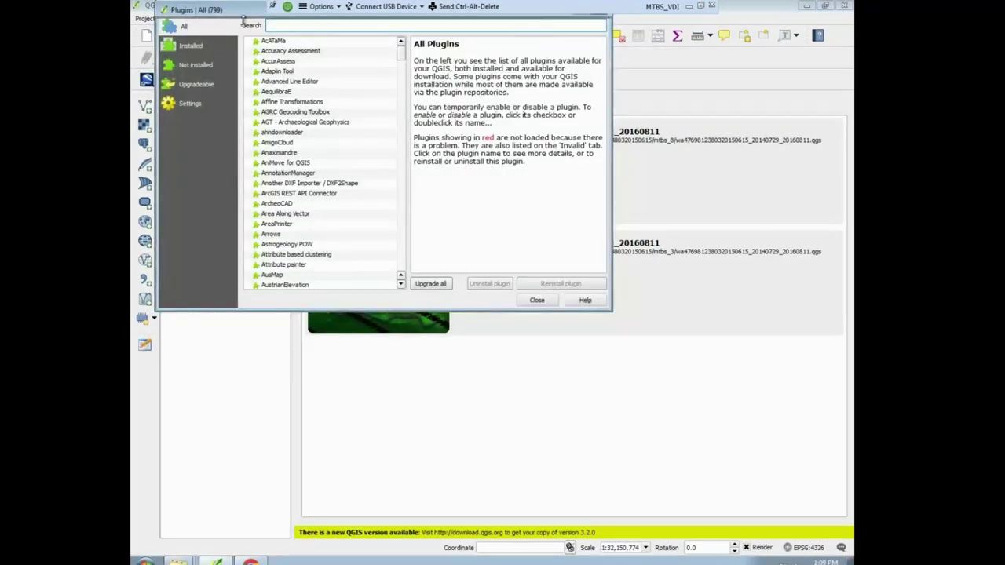
{"action": "left_click_drag", "start_coordinate": [330, 27], "coordinate": [542, 111]}
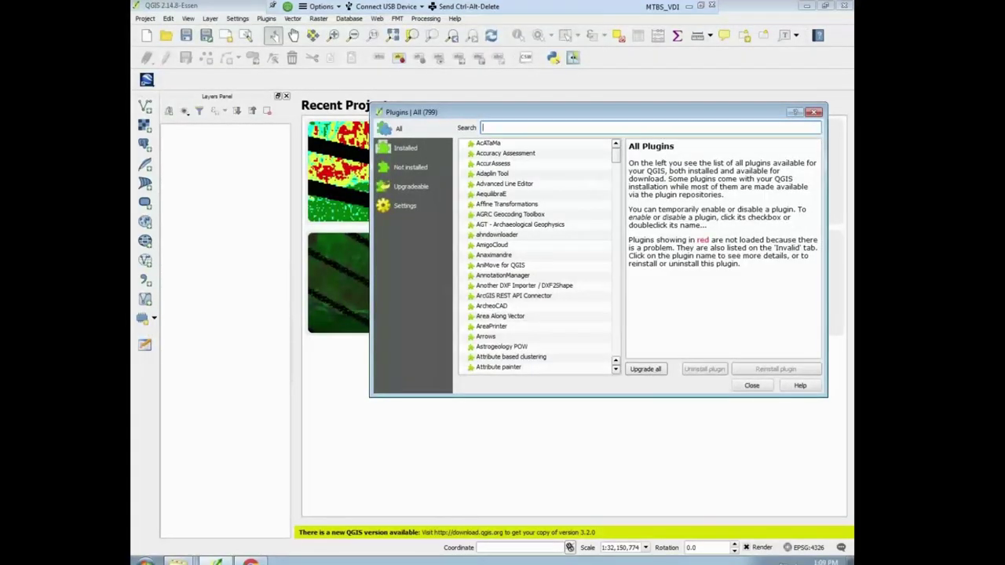
- Search all plugins for "Fir" and narrow the list to the installed plugins
{"action": "type", "text": "Fir"}
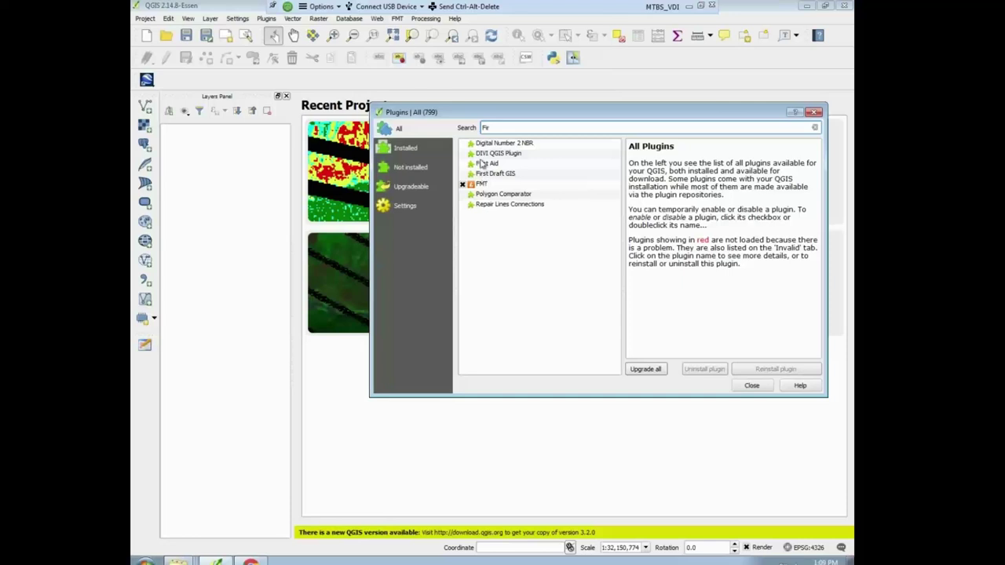
{"action": "left_click", "coordinate": [548, 289]}
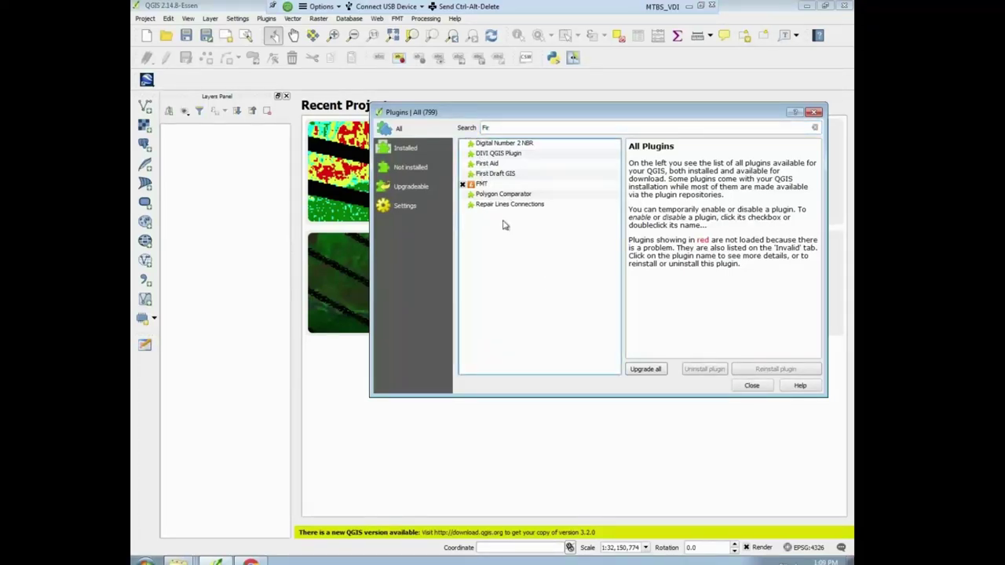
{"action": "left_click", "coordinate": [408, 150]}
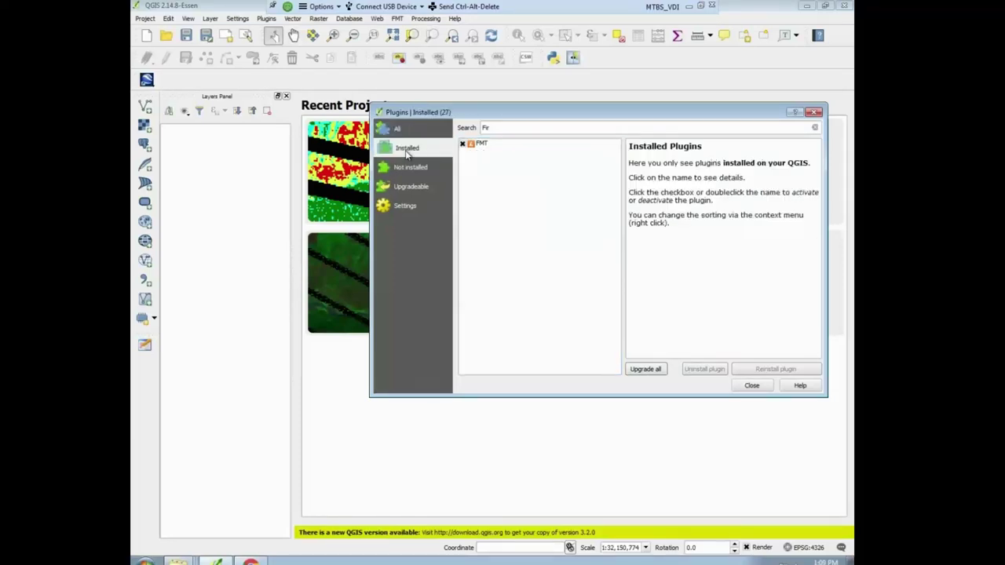
- Clear the plugin search and look through the installed plugins down to the details of the Zonal statistics plugin
{"action": "left_click", "coordinate": [499, 127]}
{"action": "key", "text": "BackSpace"}
{"action": "key", "text": "BackSpace"}
{"action": "key", "text": "BackSpace"}
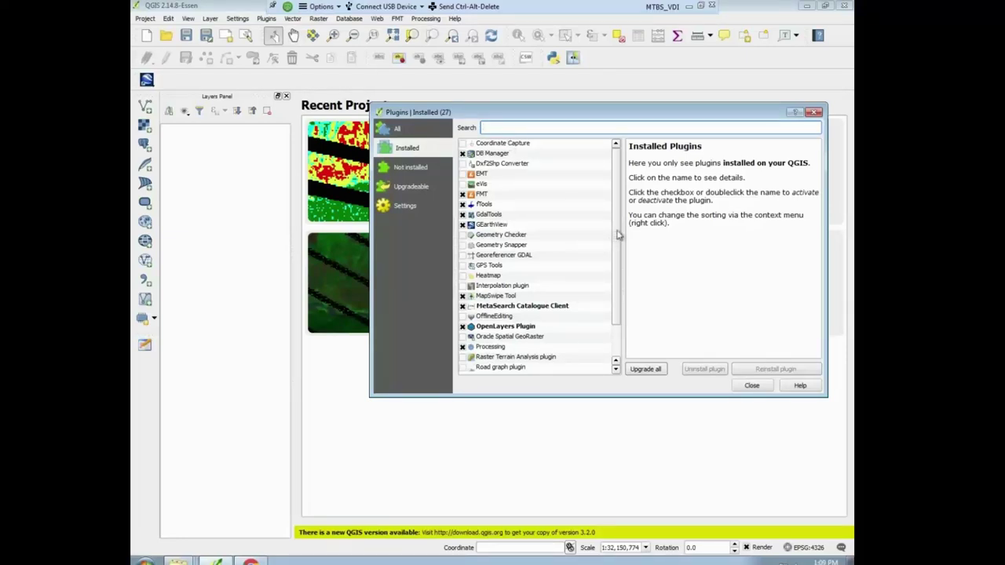
{"action": "left_click_drag", "start_coordinate": [619, 234], "coordinate": [619, 299]}
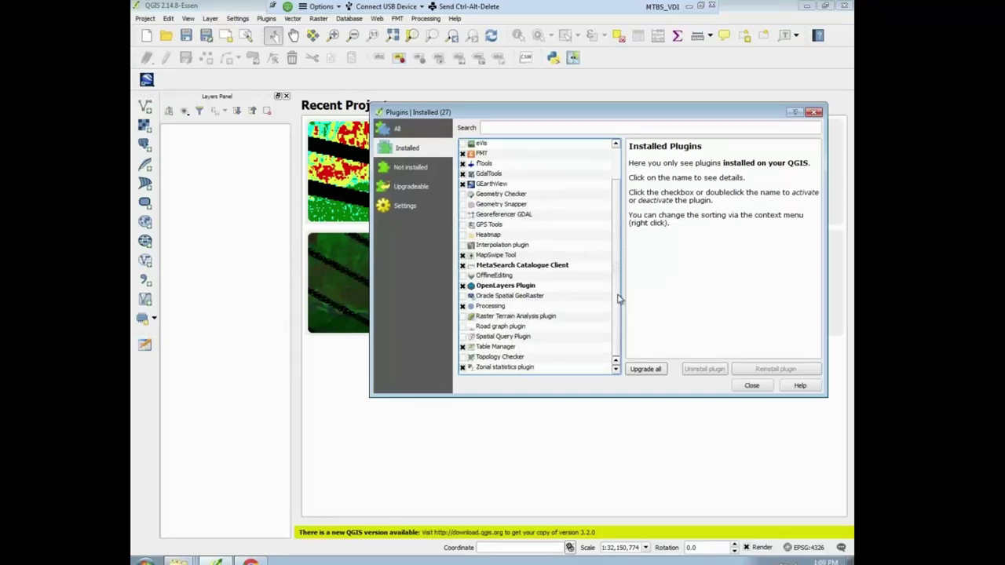
{"action": "left_click", "coordinate": [522, 368]}
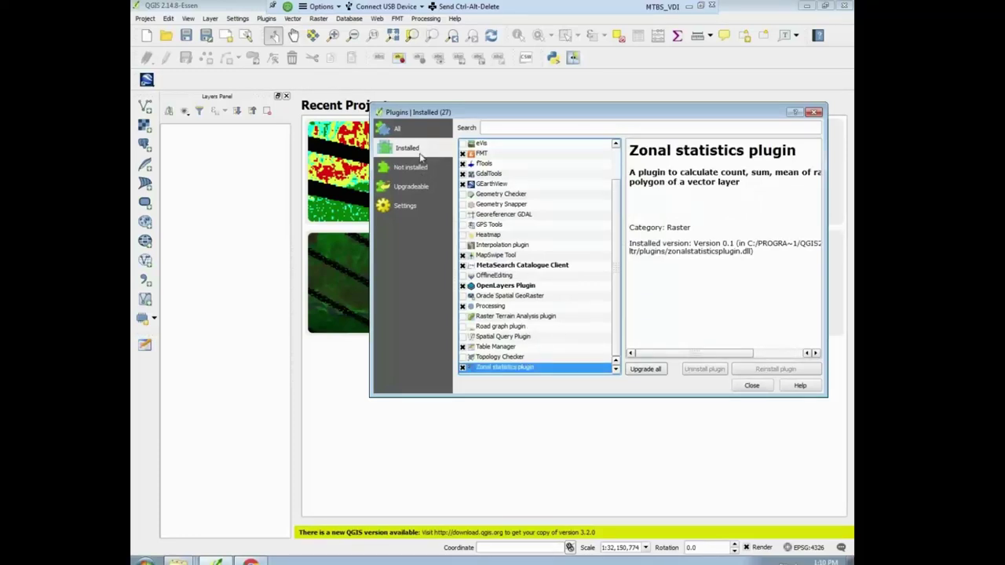
- Search the complete plugin list for "zonal", shorten the search to "zona", and close the plugin manager
{"action": "left_click", "coordinate": [391, 131]}
{"action": "left_click", "coordinate": [549, 128]}
{"action": "type", "text": "zonal"}
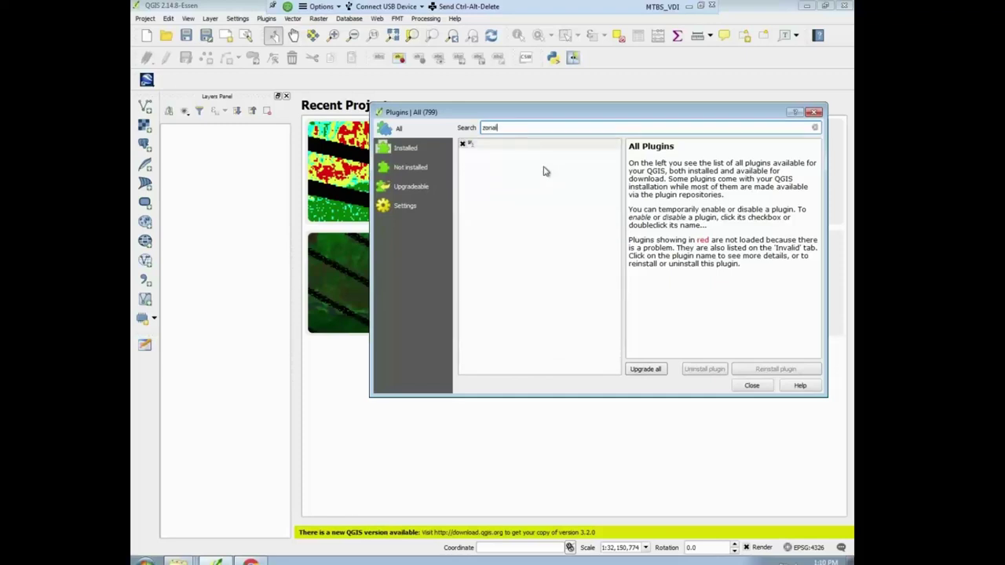
{"action": "key", "text": "BackSpace"}
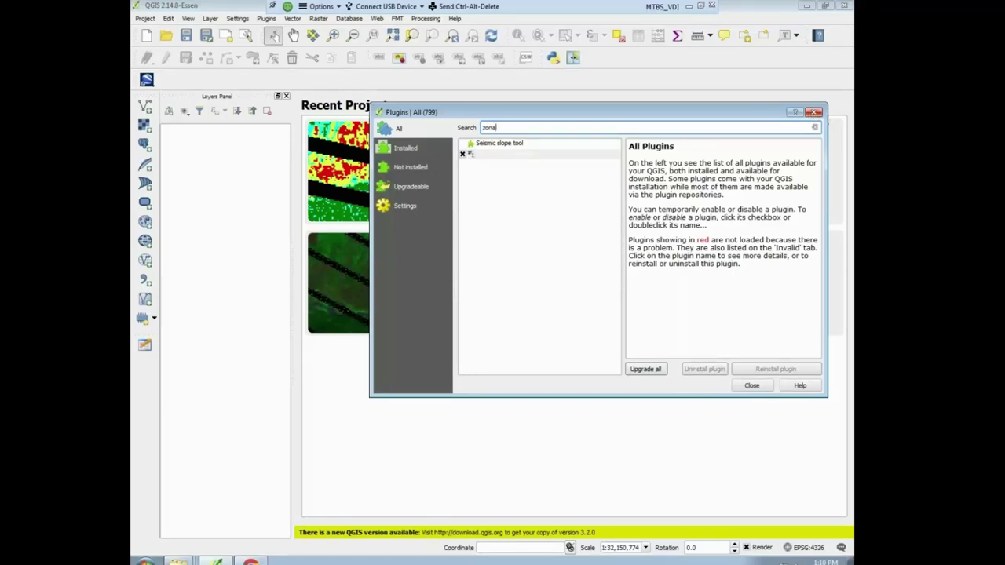
{"action": "left_click", "coordinate": [813, 113]}
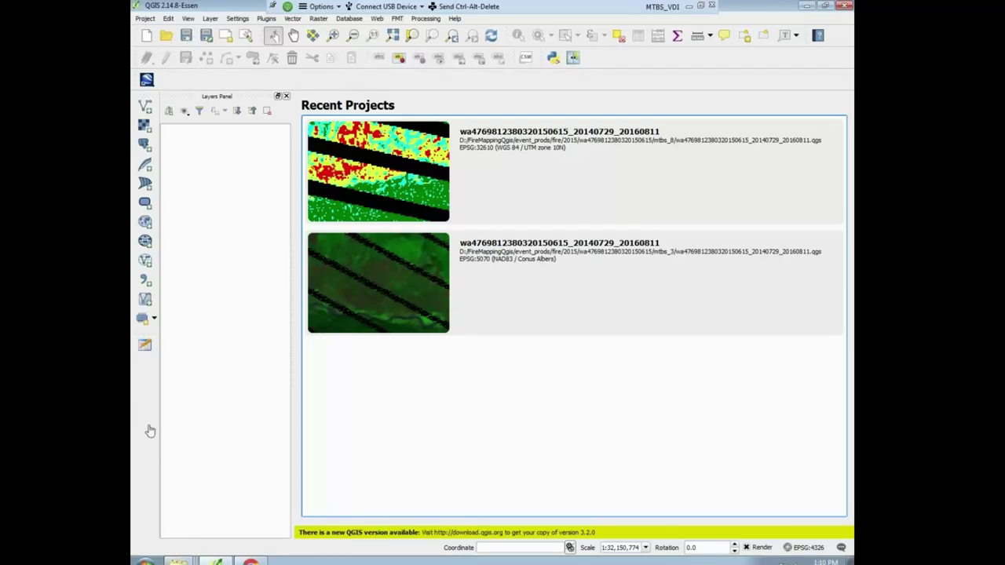
- Switch to Windows Explorer, open .qgis2\python\plugins\FMT in the user's profile folder on PersistentDataDisk (D:), and look through its files
{"action": "mouse_move", "coordinate": [179, 561]}
{"action": "left_click", "coordinate": [180, 541]}
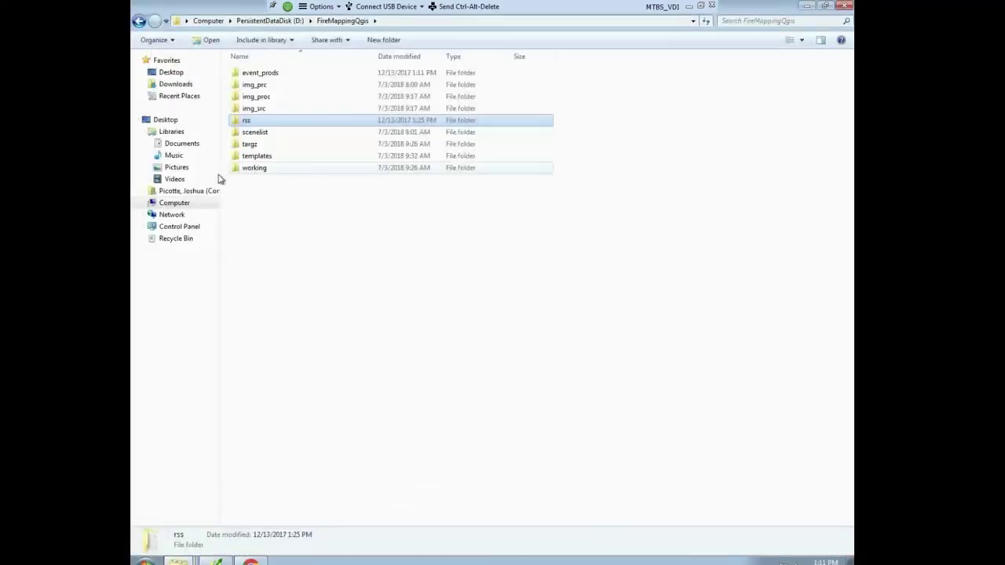
{"action": "left_click", "coordinate": [174, 203]}
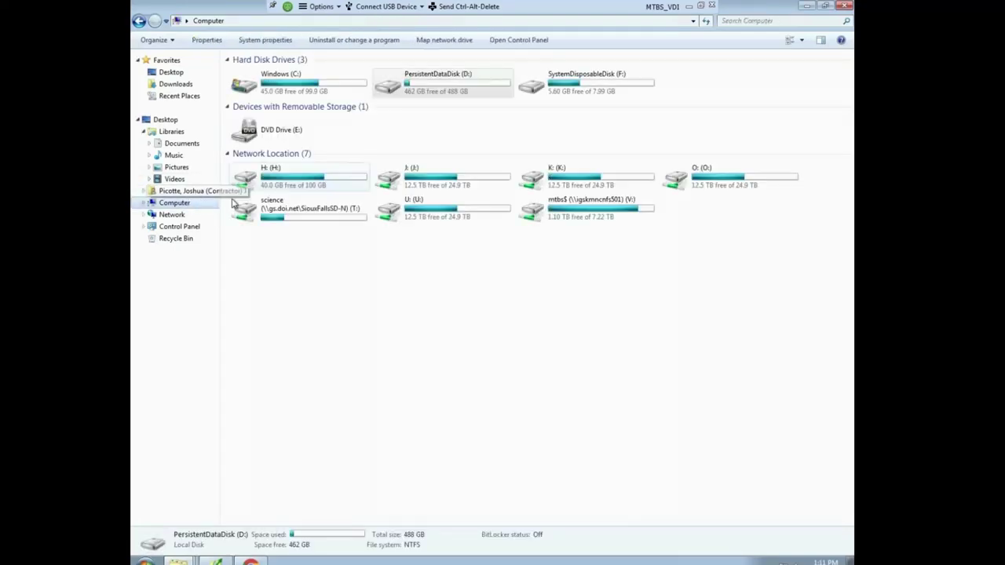
{"action": "double_click", "coordinate": [436, 82]}
{"action": "double_click", "coordinate": [253, 166]}
{"action": "double_click", "coordinate": [253, 161]}
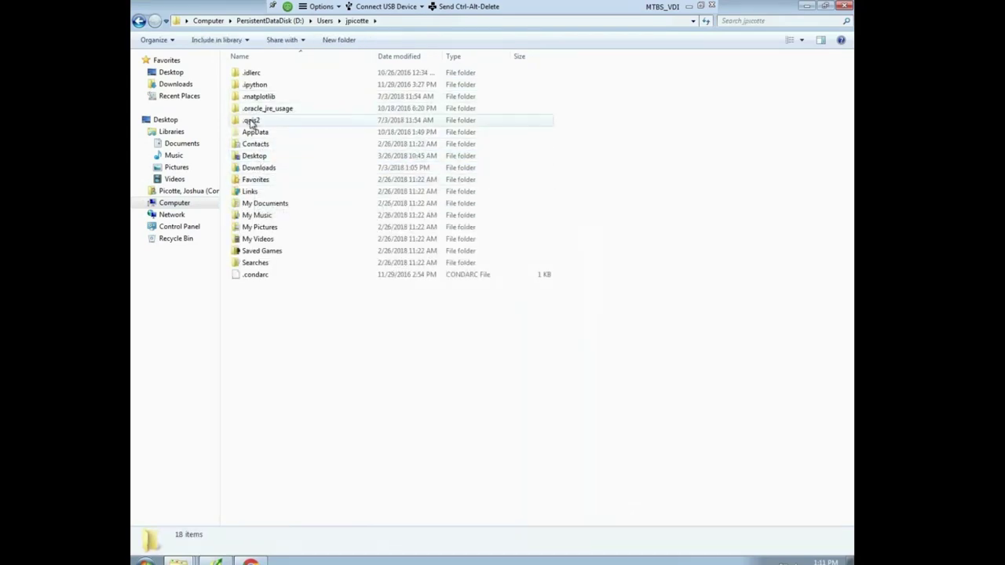
{"action": "double_click", "coordinate": [251, 122]}
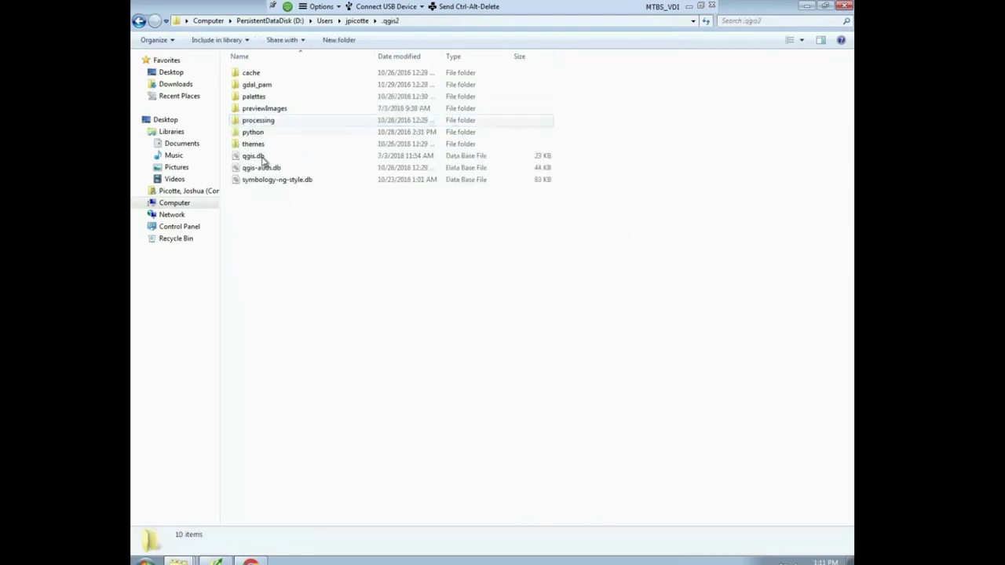
{"action": "double_click", "coordinate": [255, 130]}
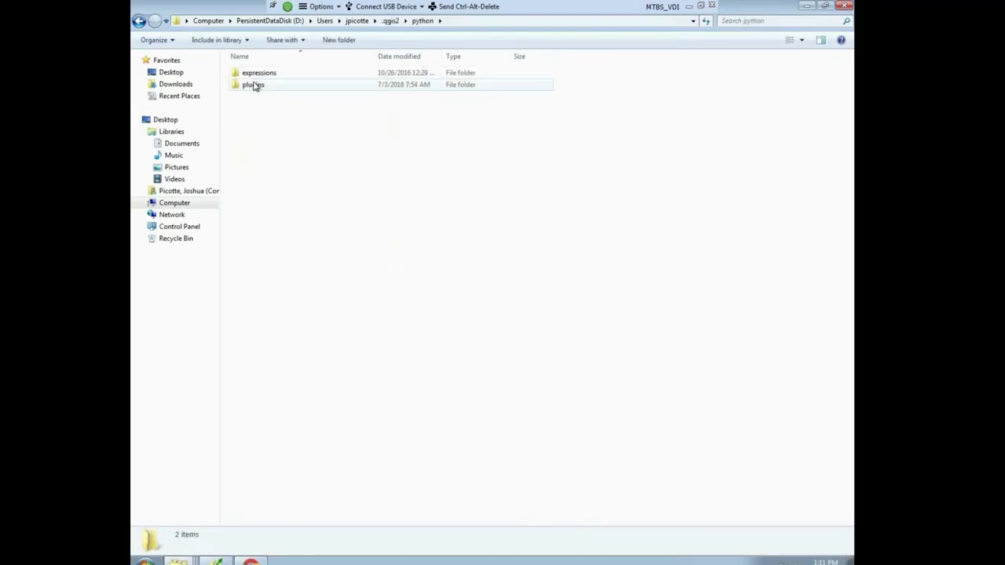
{"action": "double_click", "coordinate": [254, 84]}
{"action": "double_click", "coordinate": [249, 84]}
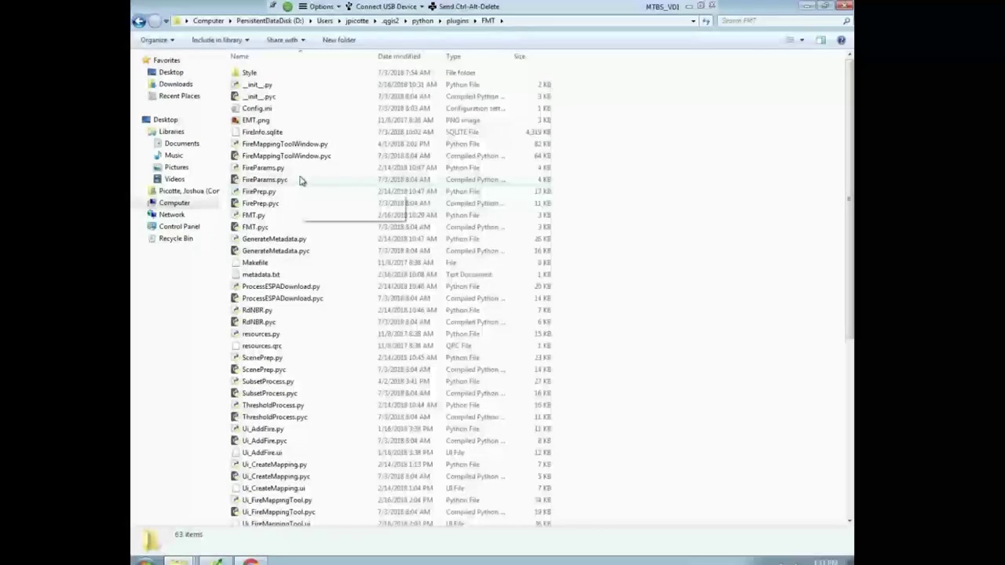
{"action": "scroll", "coordinate": [298, 184], "scroll_direction": "down", "scroll_amount": 5}
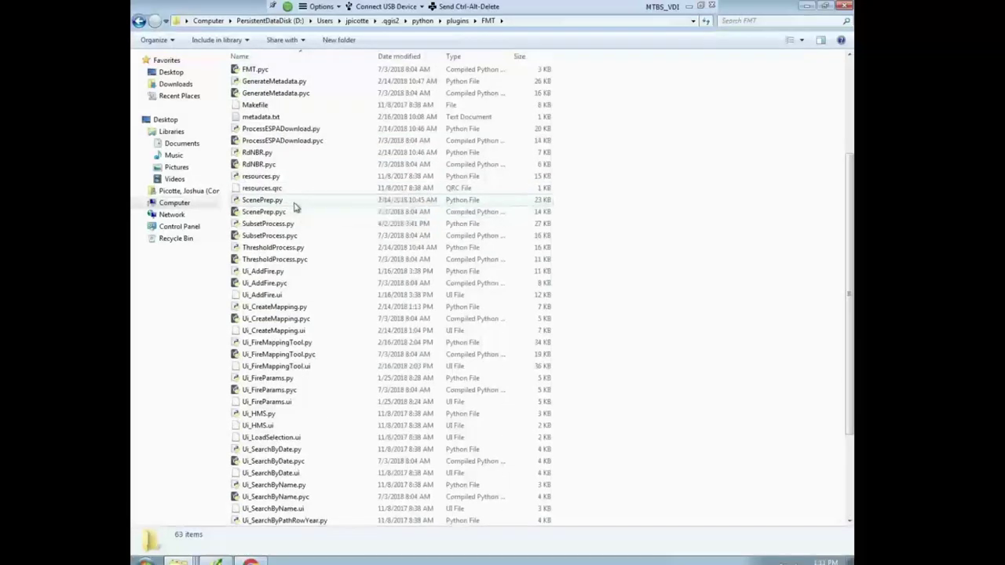
- Look through the FMT plugin folder's files and select the FireInfo.sqlite database
{"action": "scroll", "coordinate": [295, 206], "scroll_direction": "up", "scroll_amount": 4}
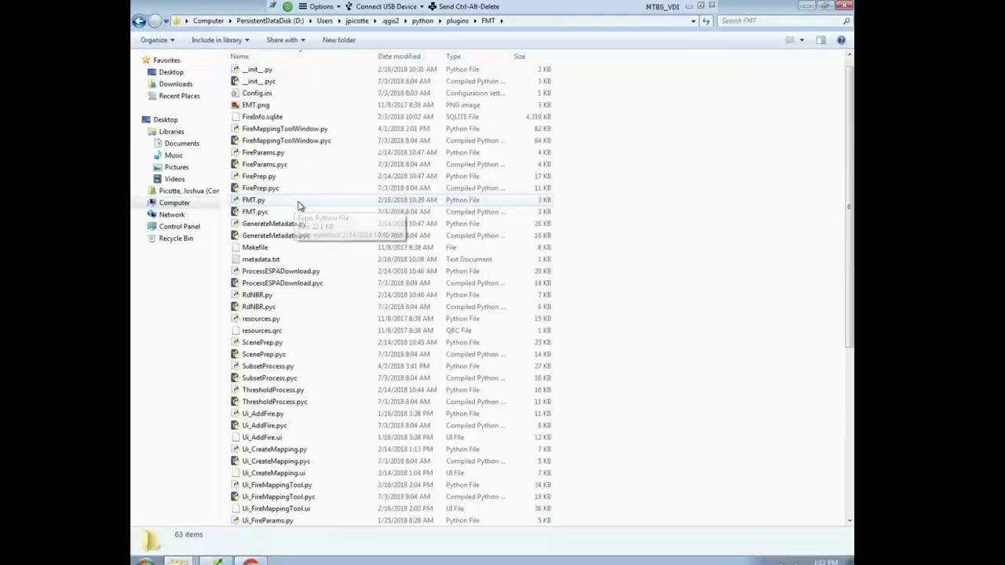
{"action": "scroll", "coordinate": [298, 204], "scroll_direction": "down", "scroll_amount": 5}
{"action": "scroll", "coordinate": [299, 205], "scroll_direction": "down", "scroll_amount": 3}
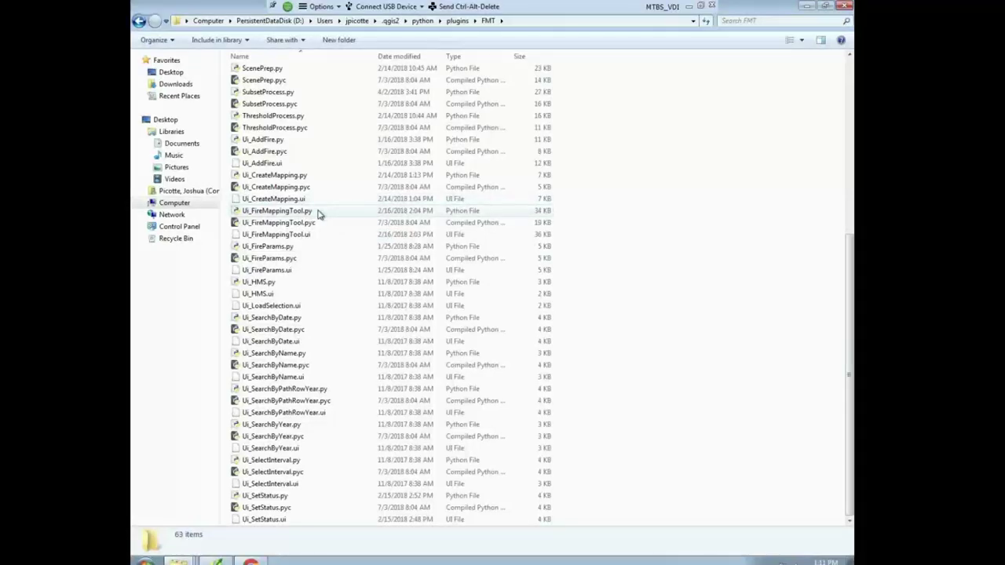
{"action": "scroll", "coordinate": [316, 212], "scroll_direction": "up", "scroll_amount": 5}
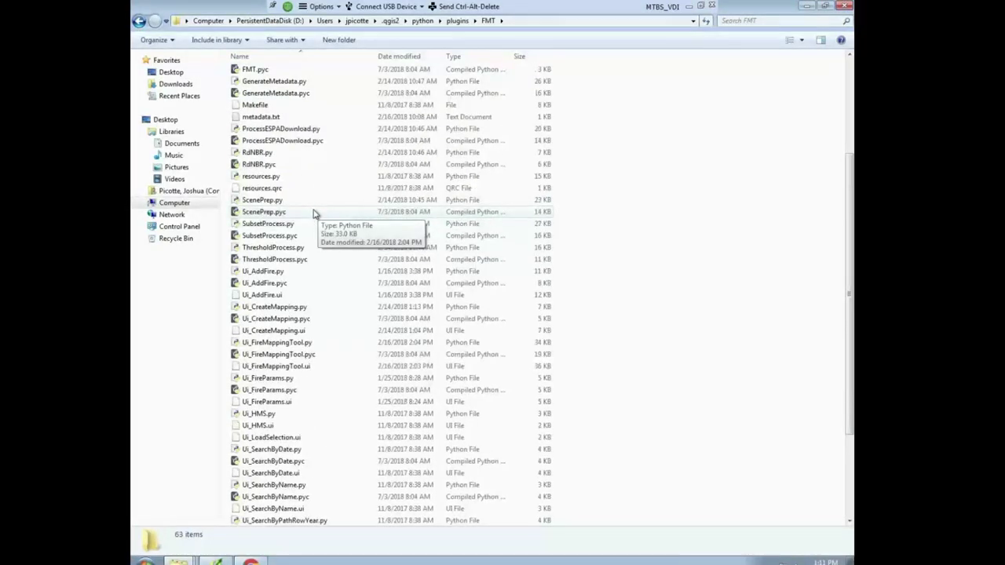
{"action": "scroll", "coordinate": [314, 214], "scroll_direction": "up", "scroll_amount": 4}
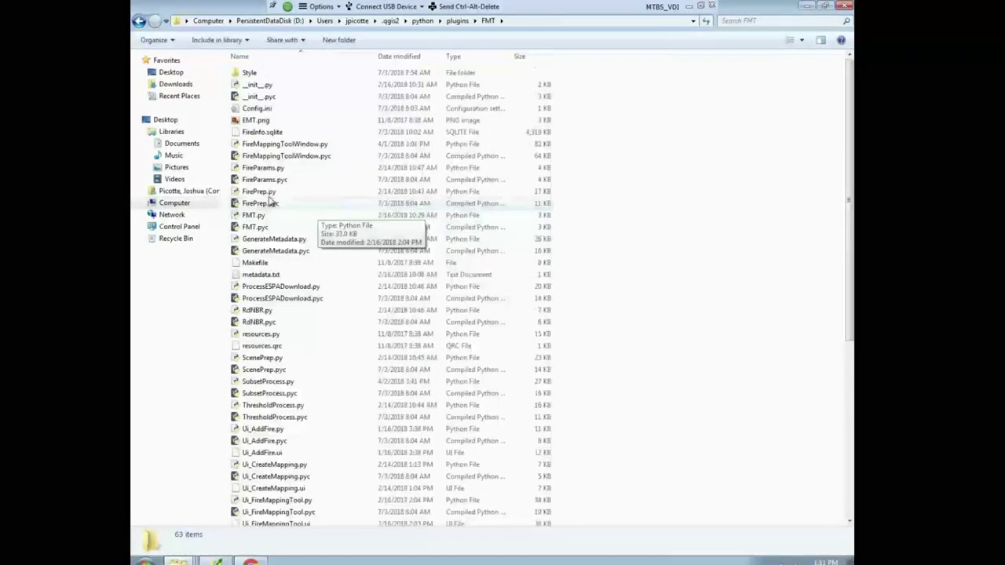
{"action": "left_click", "coordinate": [266, 133]}
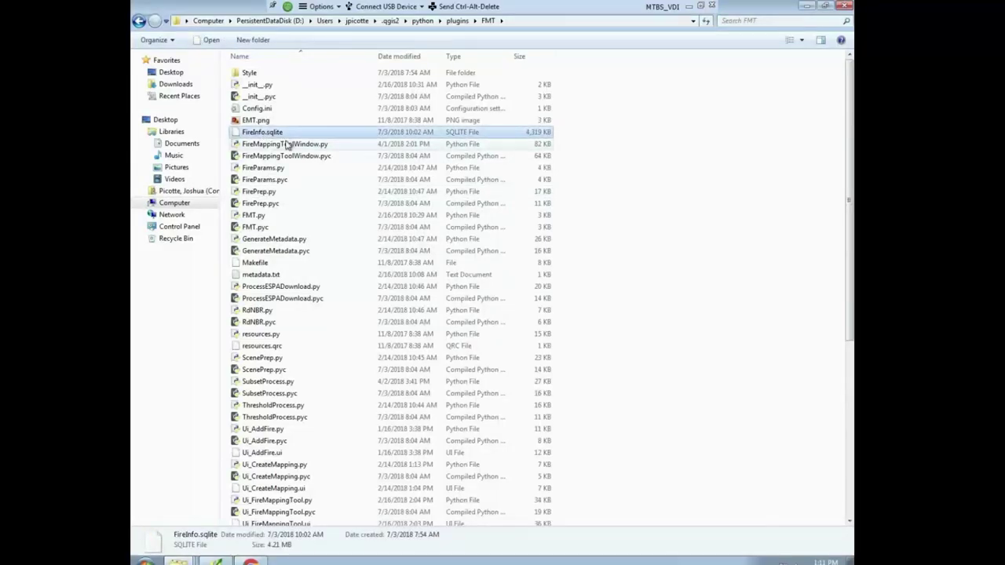
- Copy the FMT folder's path, switch back to QGIS, and start adding a SpatiaLite layer
{"action": "left_click", "coordinate": [528, 22]}
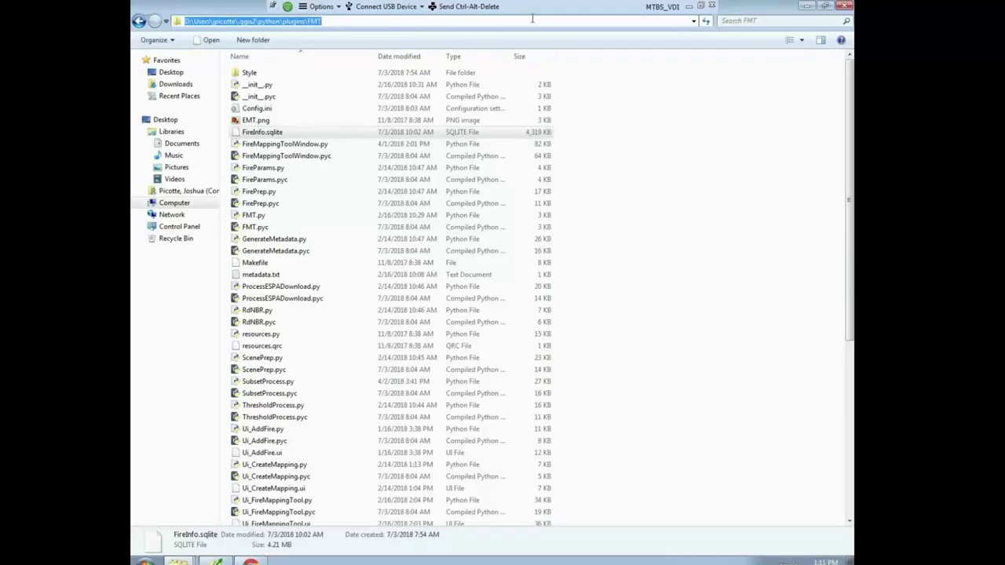
{"action": "left_click", "coordinate": [807, 7]}
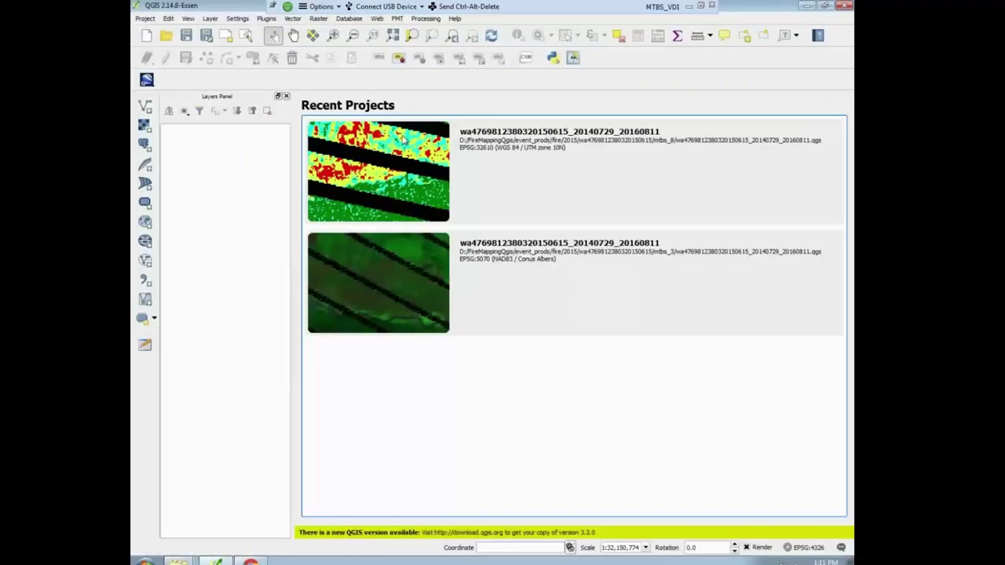
{"action": "left_click", "coordinate": [210, 18]}
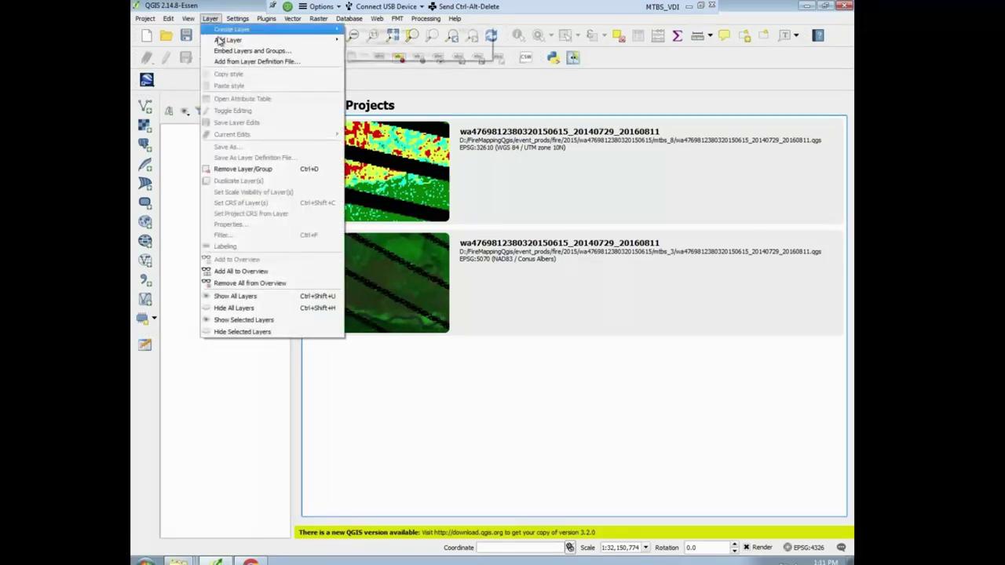
{"action": "mouse_move", "coordinate": [229, 42]}
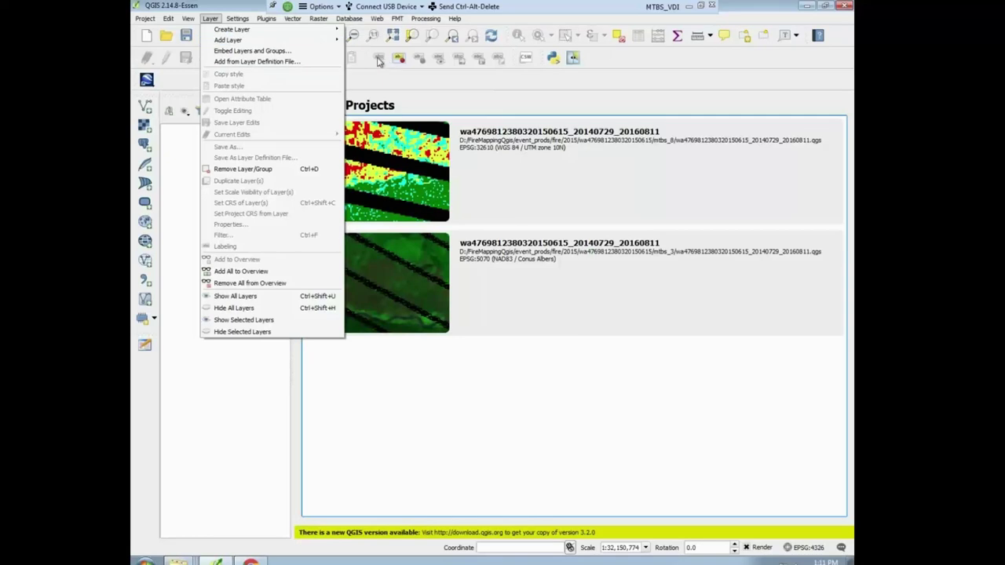
{"action": "mouse_move", "coordinate": [341, 41]}
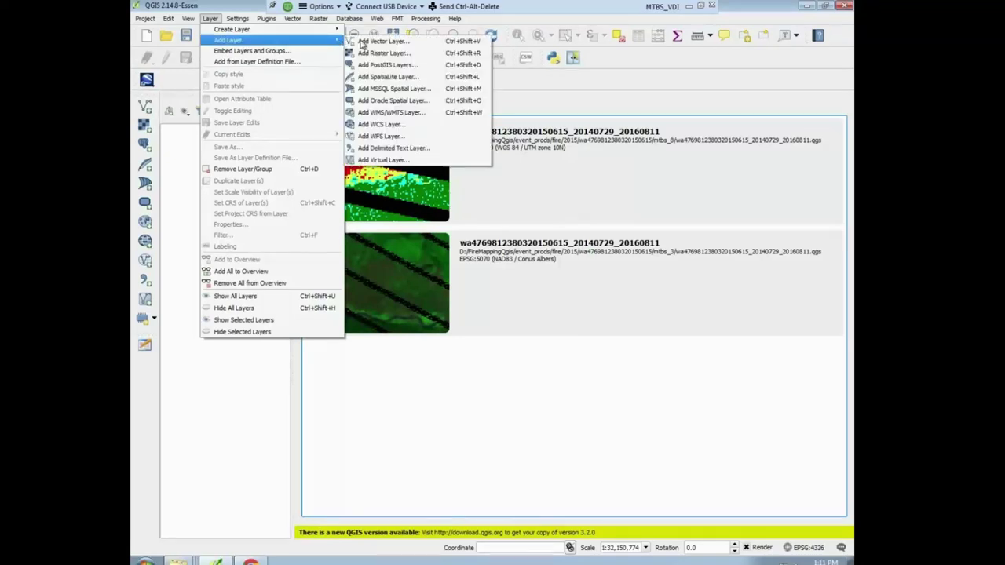
{"action": "left_click", "coordinate": [376, 77]}
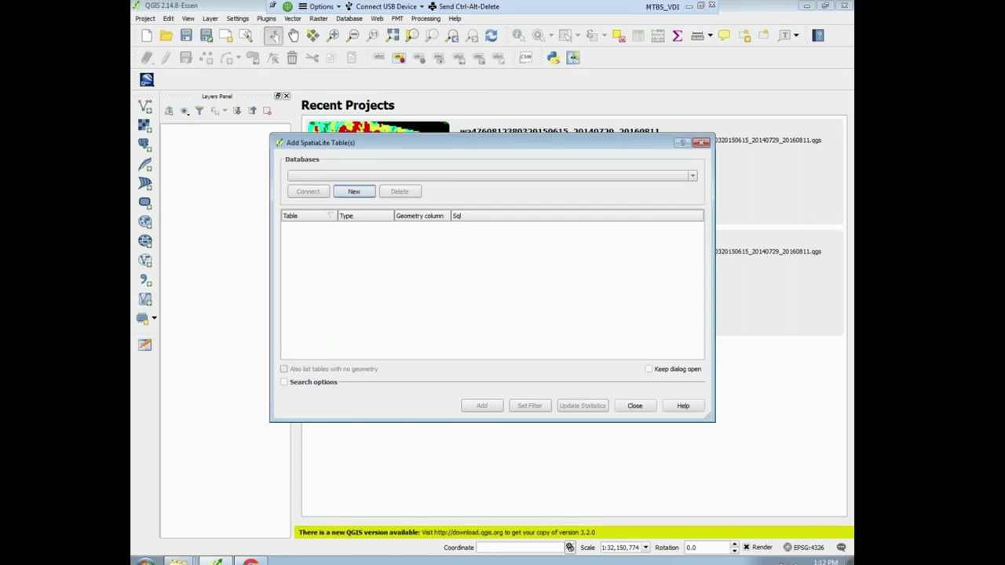
- Create a SpatiaLite connection to FireInfo.sqlite in the .qgis2\python\plugins\FMT folder, connect to it, and close the dialog
{"action": "left_click", "coordinate": [354, 193]}
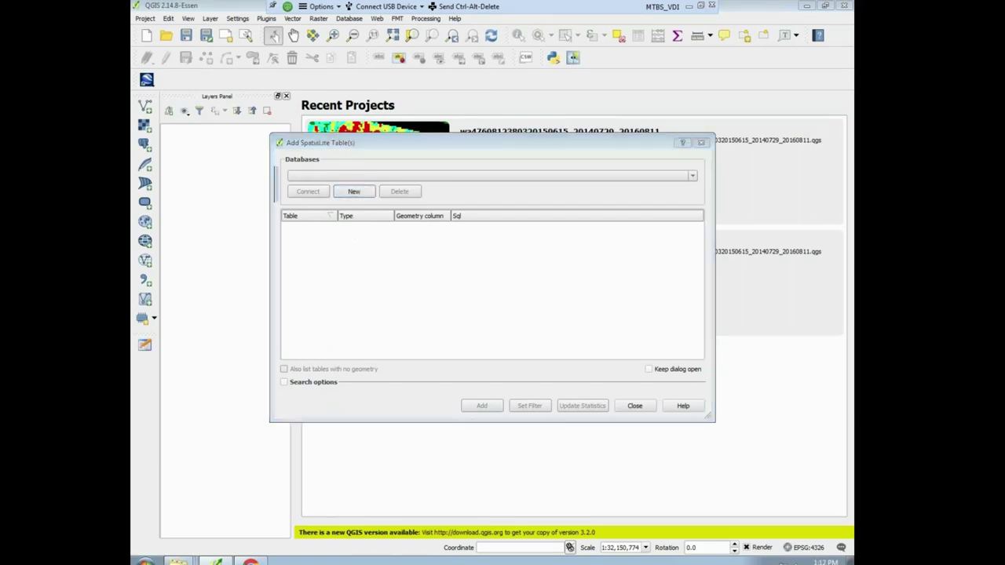
{"action": "left_click", "coordinate": [424, 404]}
{"action": "type", "text": "jpicotte\\.qgis2\\python\\plugins\\FMT"}
{"action": "key", "text": "Return"}
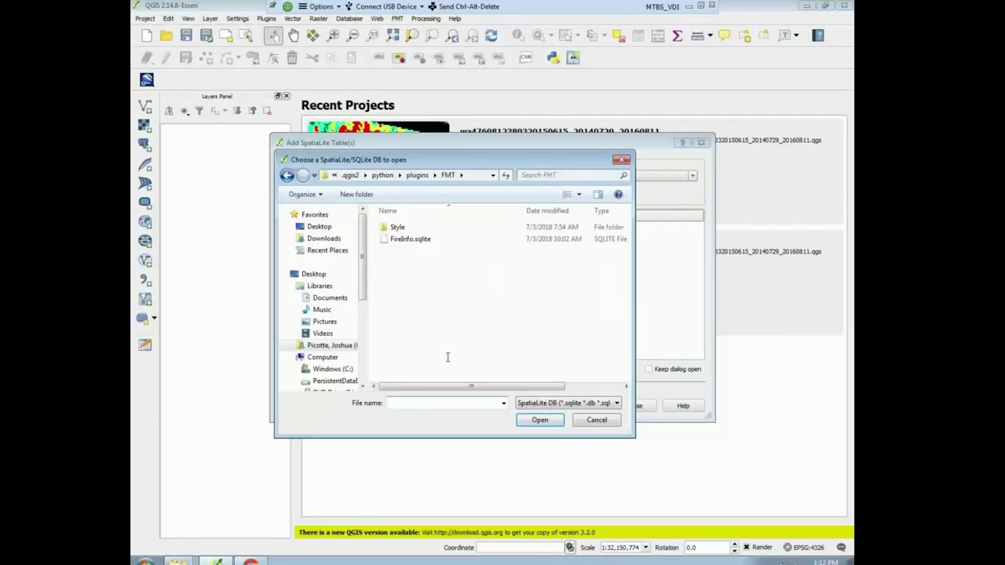
{"action": "left_click", "coordinate": [416, 240]}
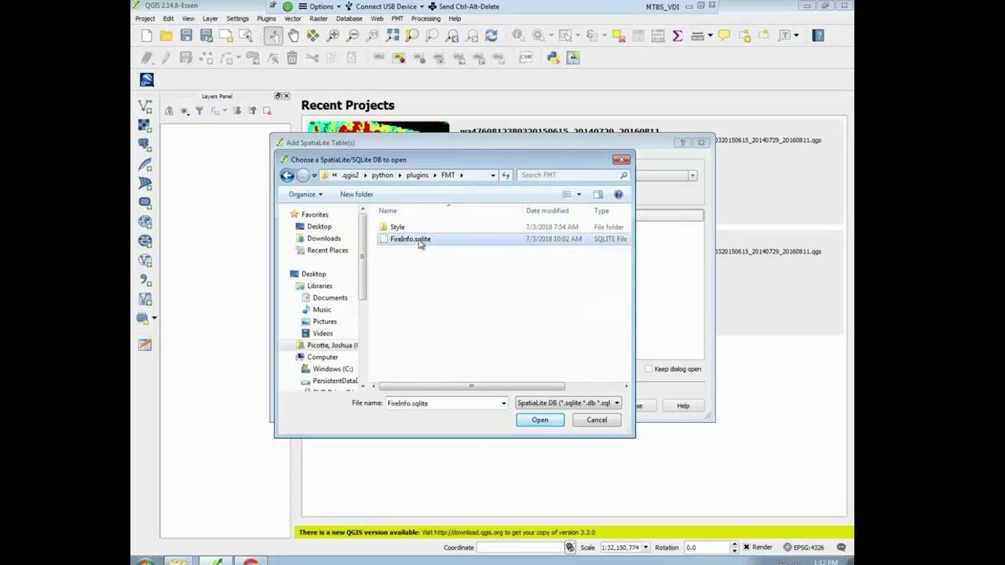
{"action": "left_click", "coordinate": [540, 419]}
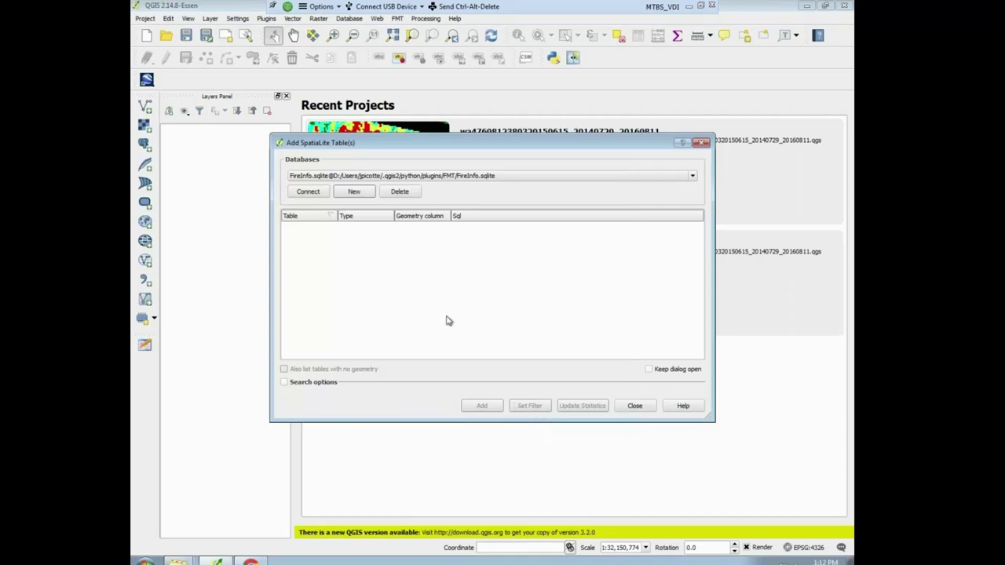
{"action": "left_click", "coordinate": [308, 192]}
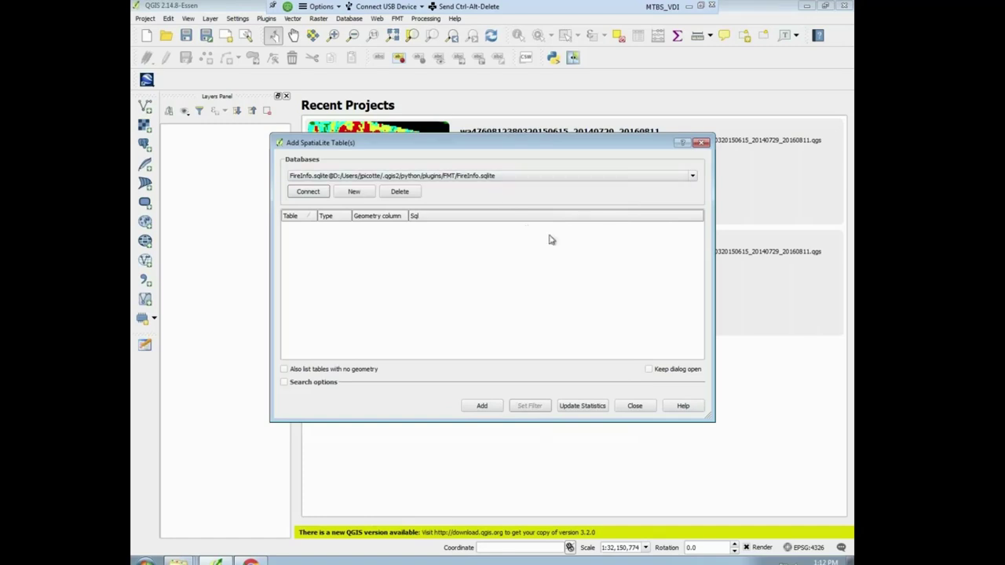
{"action": "left_click", "coordinate": [635, 407]}
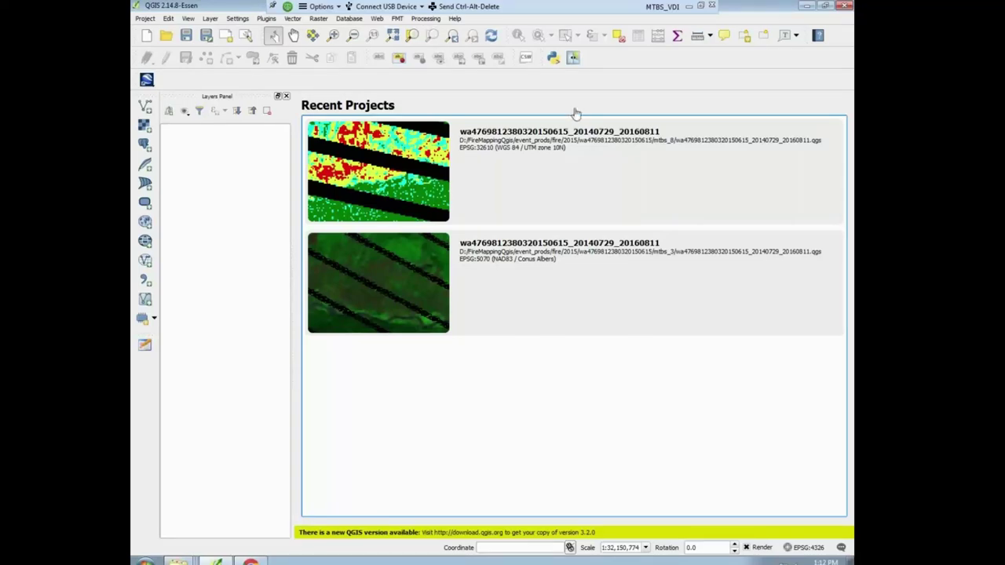
- Open the Fire Mapping Tool, view the fire parameters required for getting a scene list, and close them without entering values
{"action": "left_click", "coordinate": [397, 18]}
{"action": "left_click", "coordinate": [402, 35]}
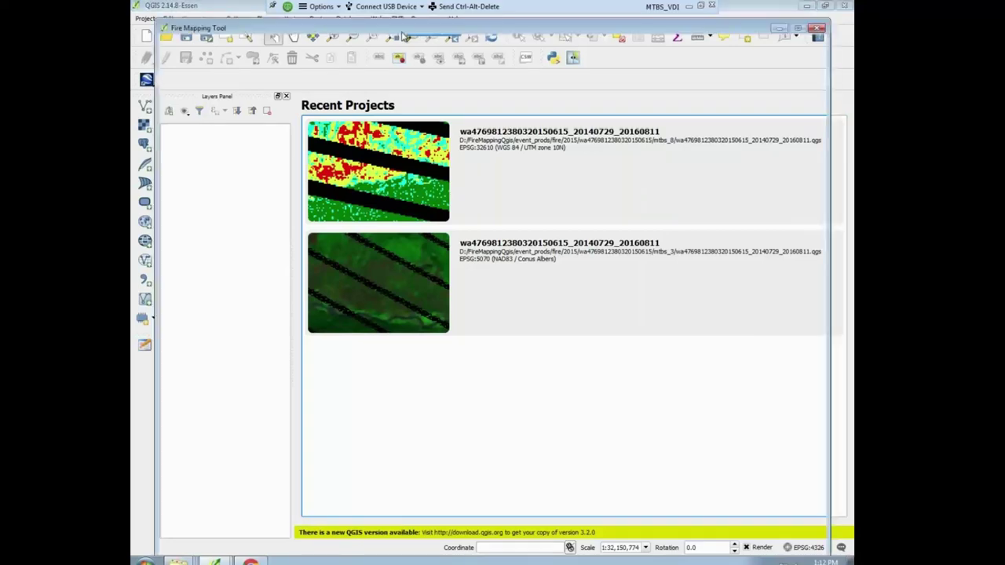
{"action": "left_click", "coordinate": [219, 71]}
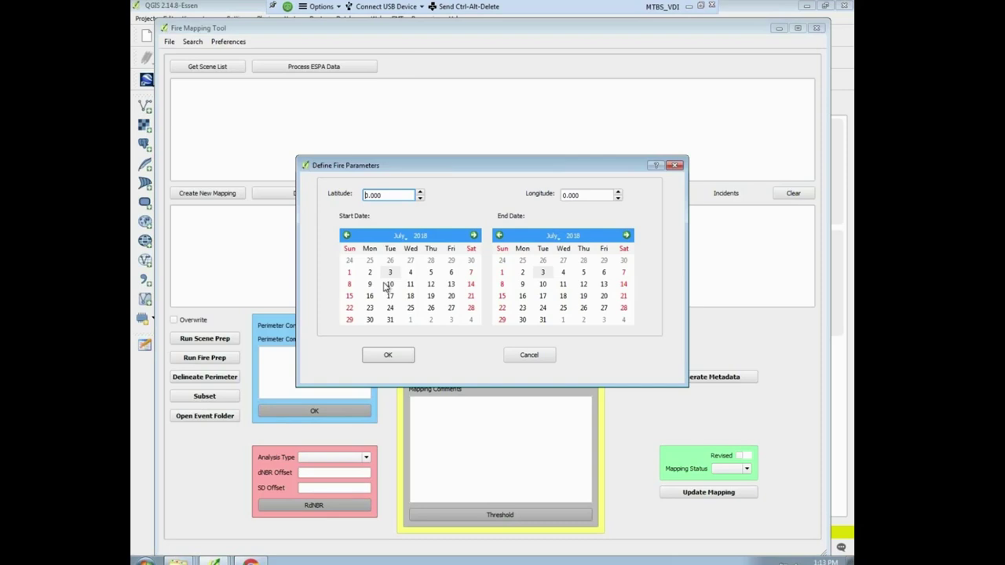
{"action": "left_click", "coordinate": [675, 167]}
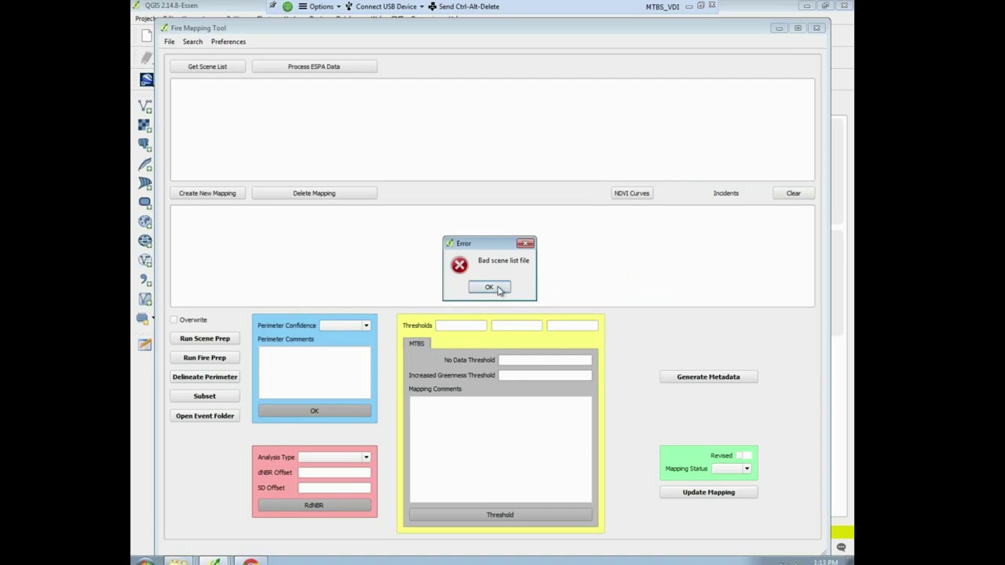
{"action": "left_click", "coordinate": [493, 287]}
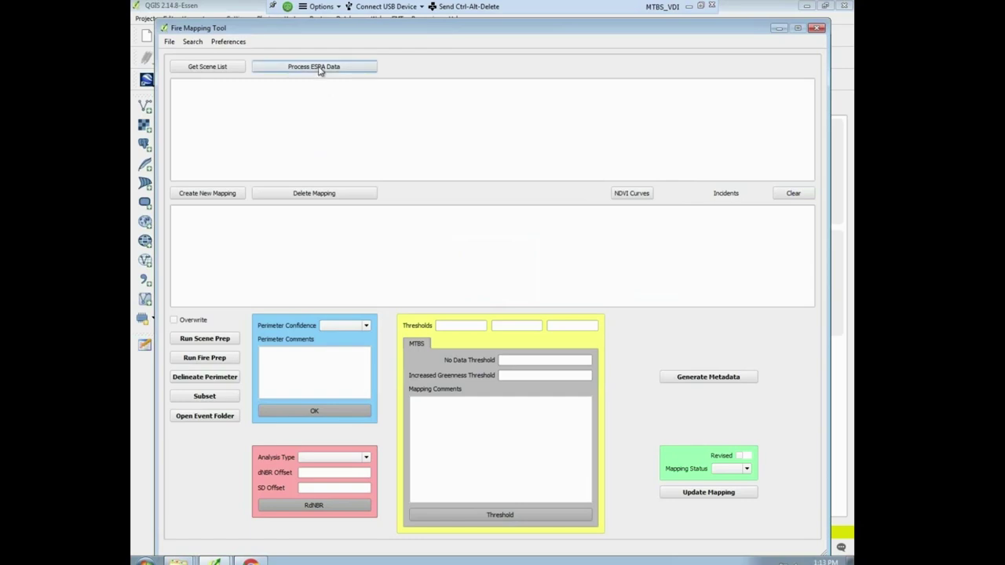
- Switch to Windows Explorer, view the FireMappingQgis\targz folder, and minimize the FMT and targz windows
{"action": "left_click", "coordinate": [178, 560]}
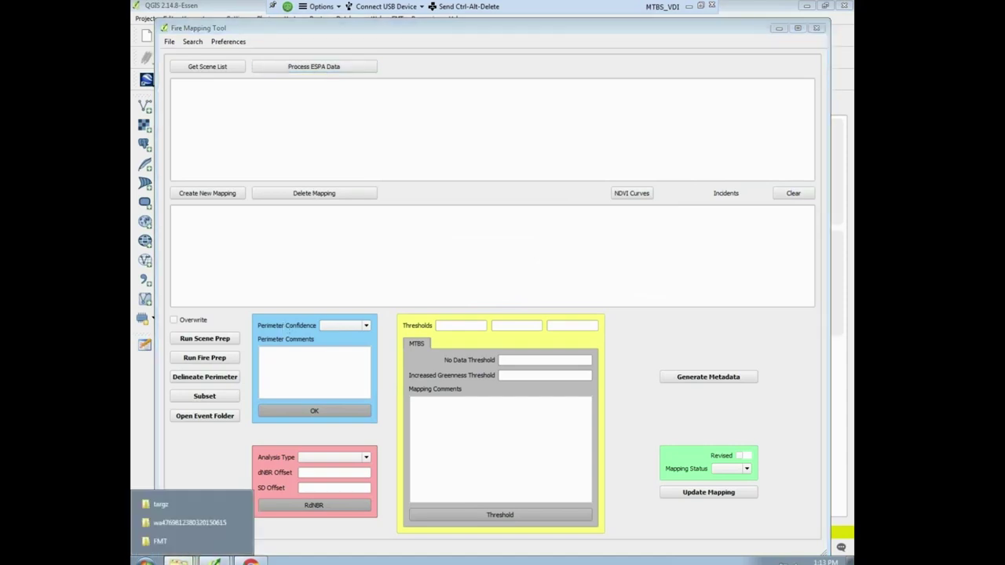
{"action": "left_click", "coordinate": [189, 542]}
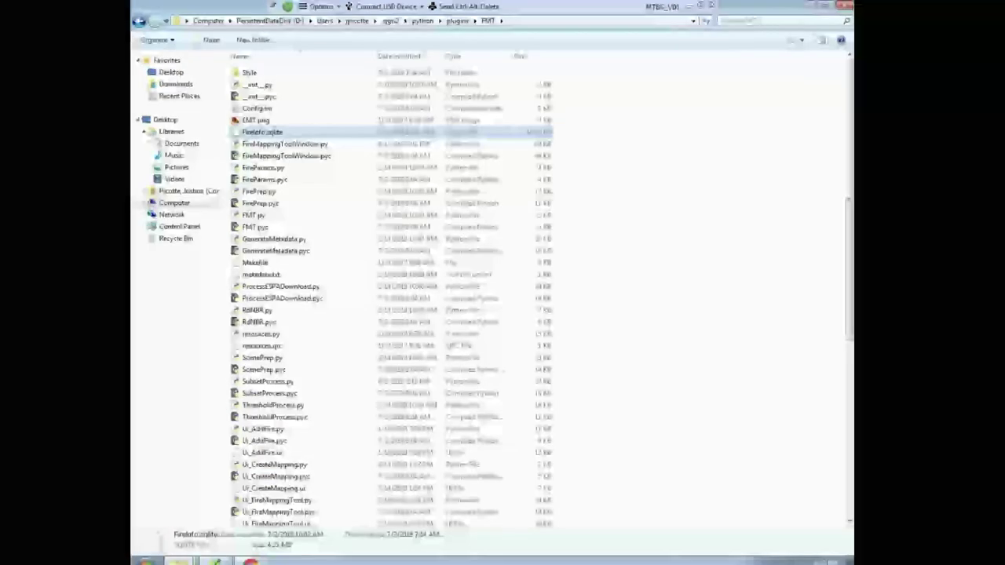
{"action": "left_click", "coordinate": [178, 561]}
{"action": "left_click", "coordinate": [172, 502]}
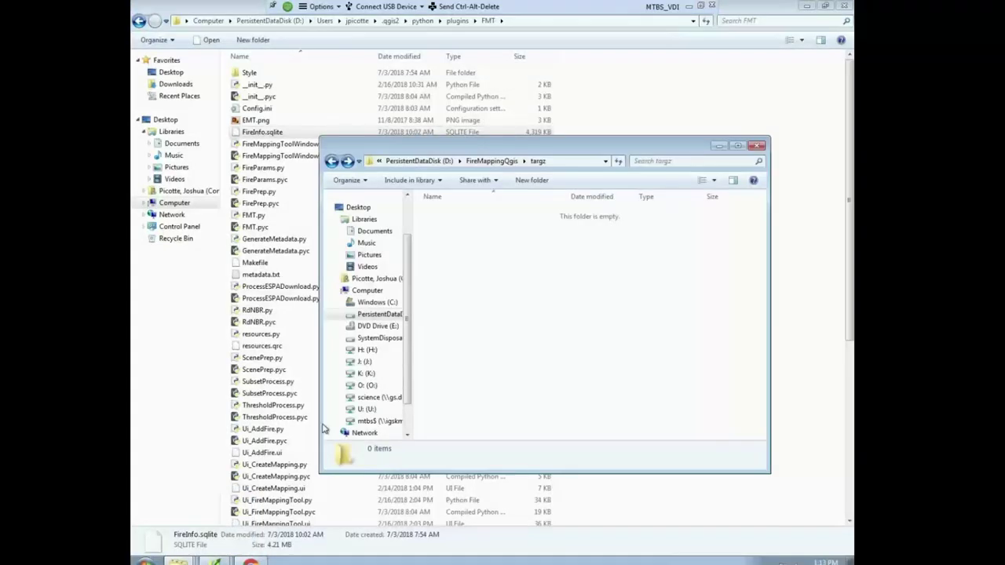
{"action": "left_click", "coordinate": [808, 6]}
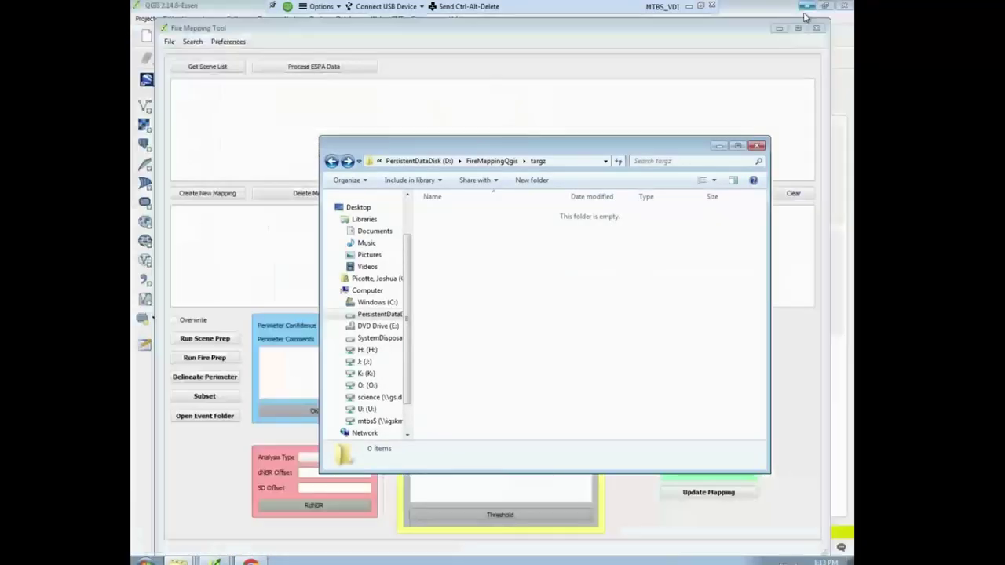
{"action": "left_click", "coordinate": [719, 147]}
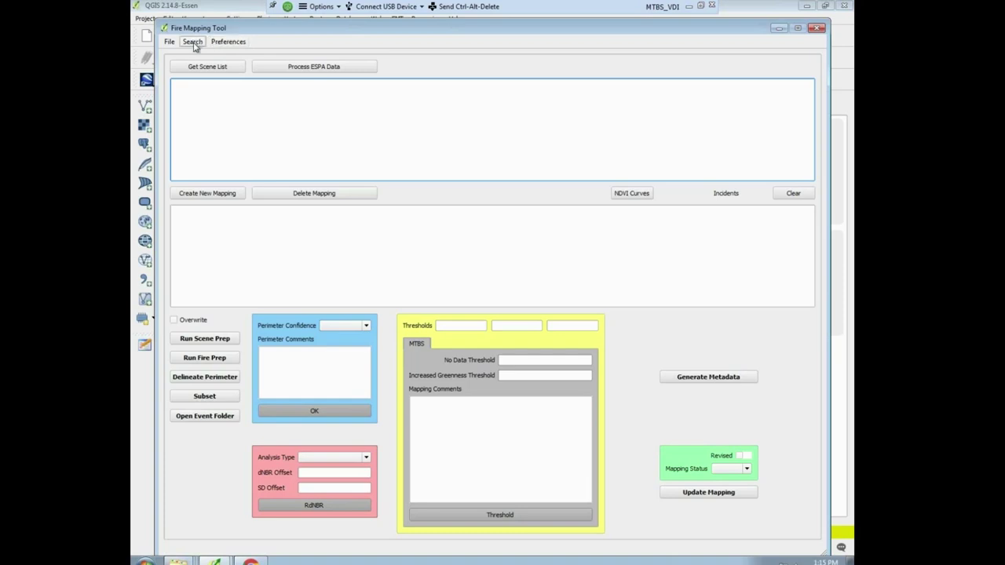
- Open the Add Fire form and look through the State choices down to International without changing the selection
{"action": "left_click", "coordinate": [170, 44]}
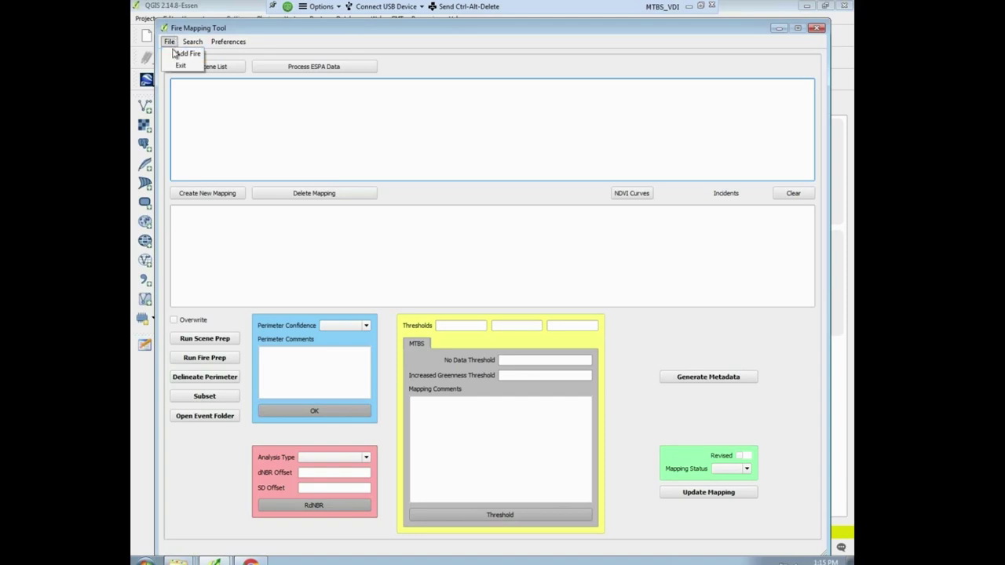
{"action": "left_click", "coordinate": [179, 54]}
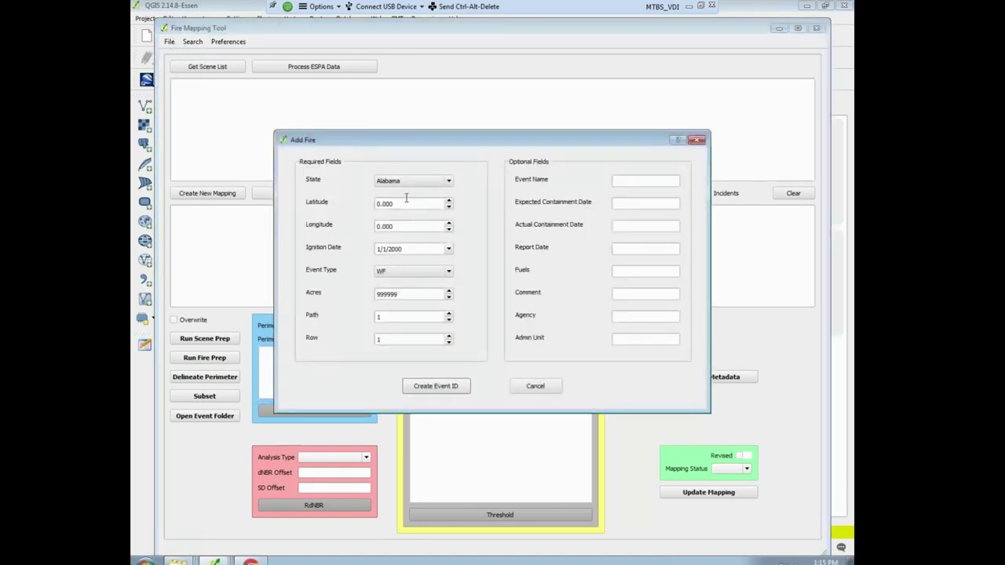
{"action": "left_click", "coordinate": [449, 181]}
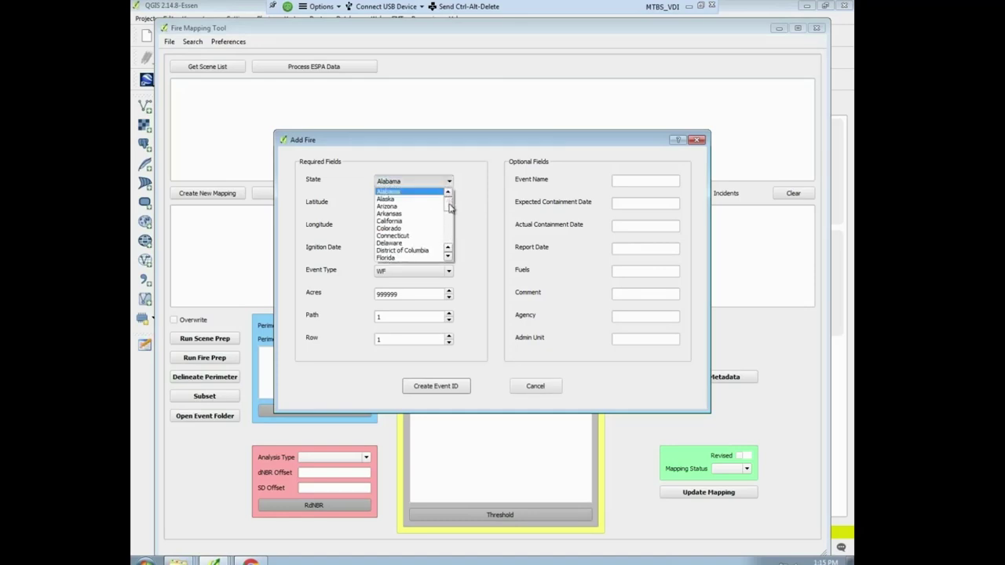
{"action": "scroll", "coordinate": [452, 254], "scroll_direction": "down", "scroll_amount": 15}
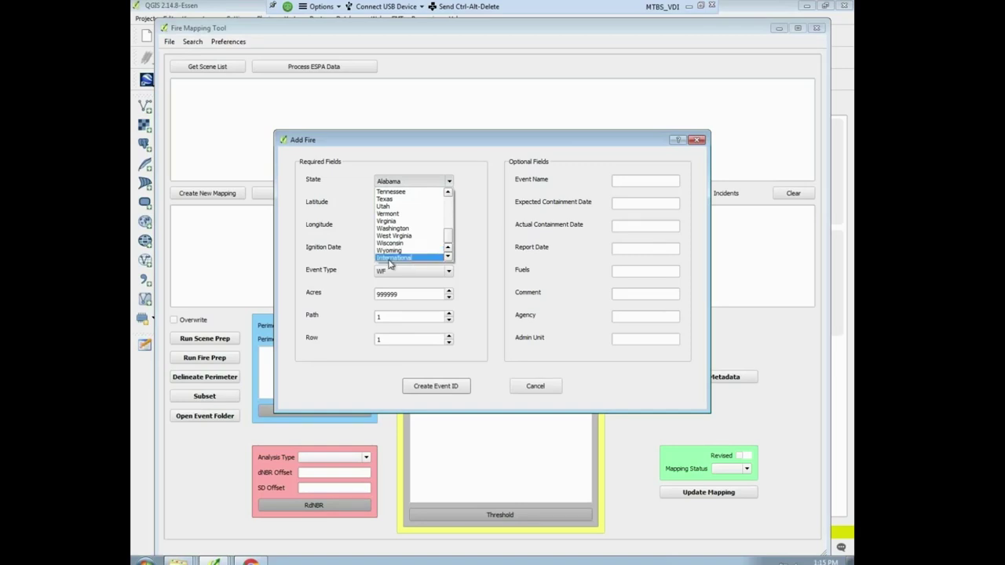
{"action": "left_click", "coordinate": [448, 154]}
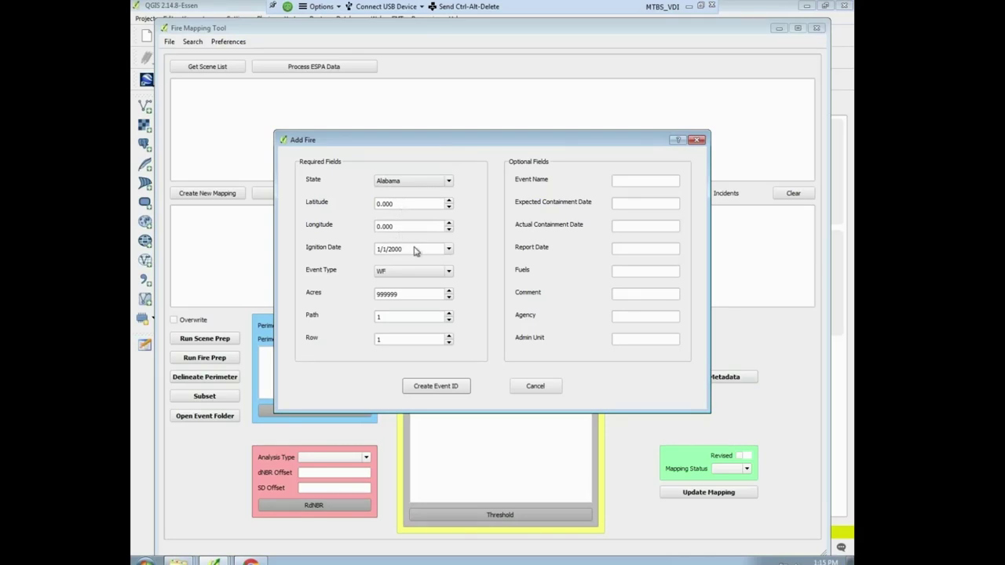
- Look through the Event Type choices and examine the Acres and Path fields of the new fire
{"action": "left_click", "coordinate": [448, 271]}
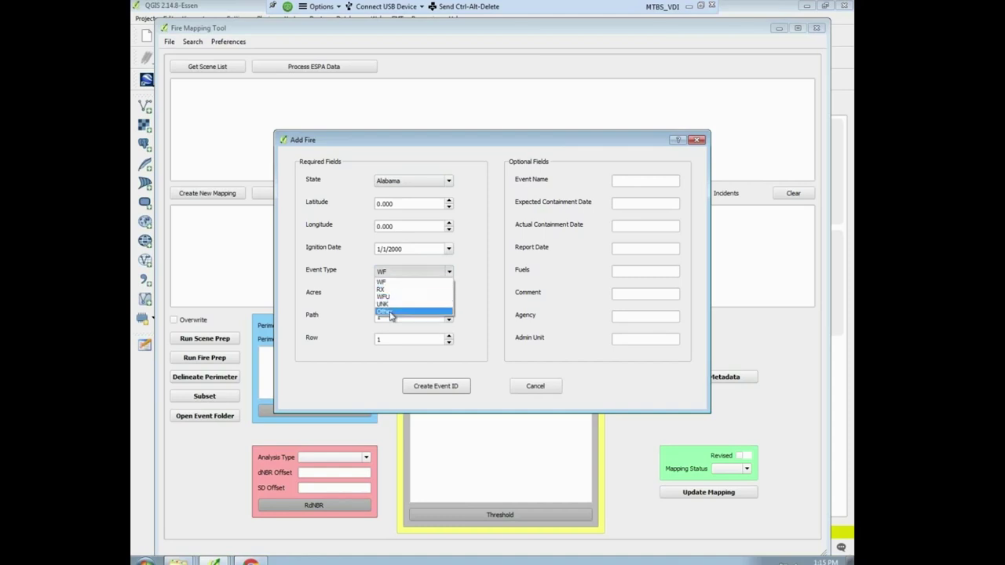
{"action": "left_click", "coordinate": [351, 285]}
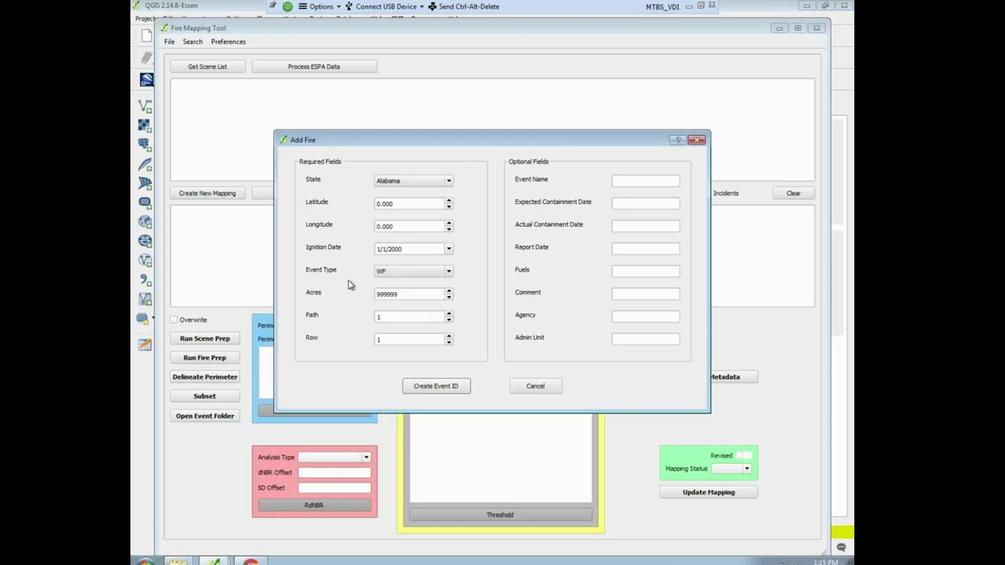
{"action": "left_click", "coordinate": [433, 292]}
{"action": "left_click", "coordinate": [426, 316]}
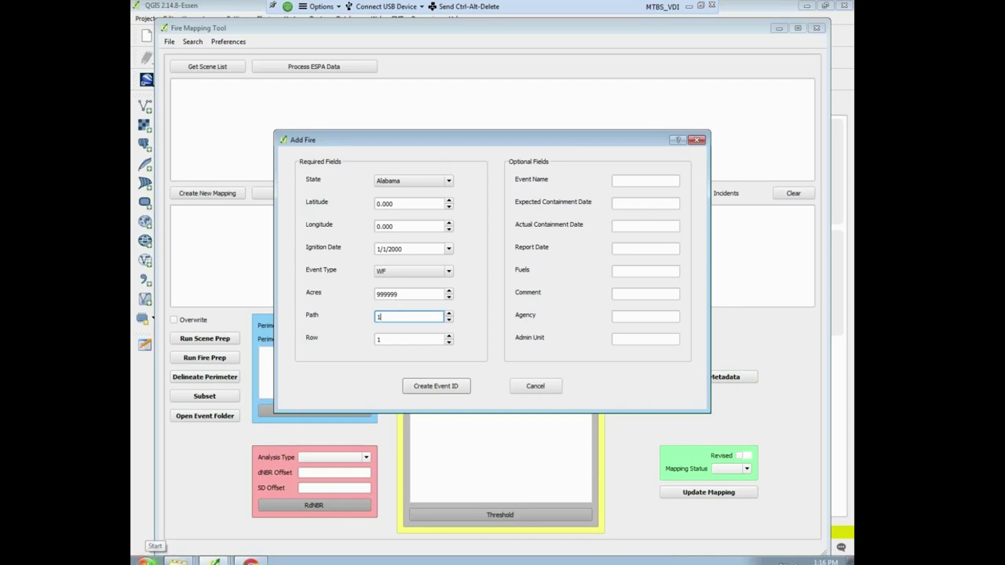
- Switch to a new Windows Explorer window and open the H: network drive
{"action": "left_click", "coordinate": [146, 561]}
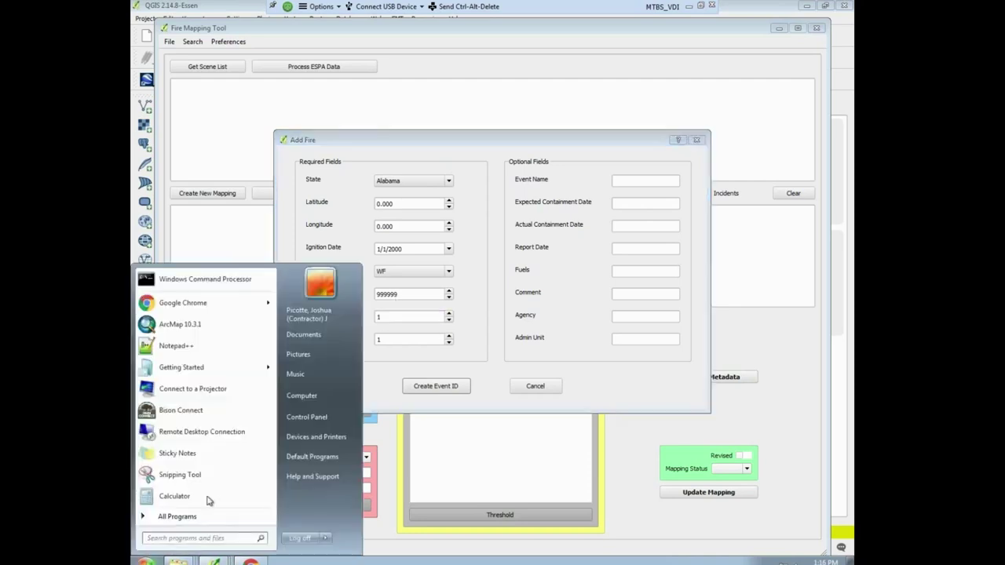
{"action": "left_click", "coordinate": [309, 395]}
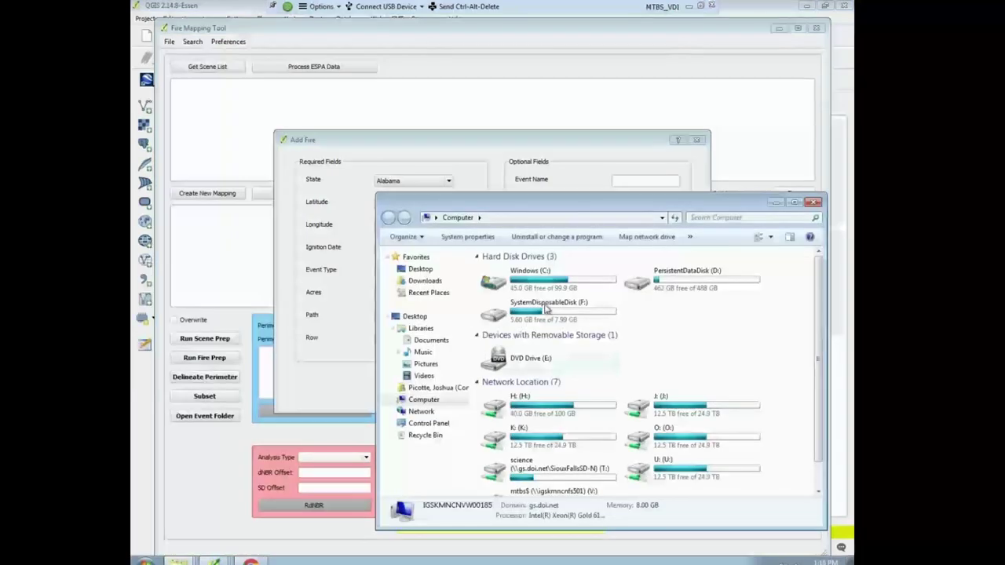
{"action": "left_click", "coordinate": [547, 407]}
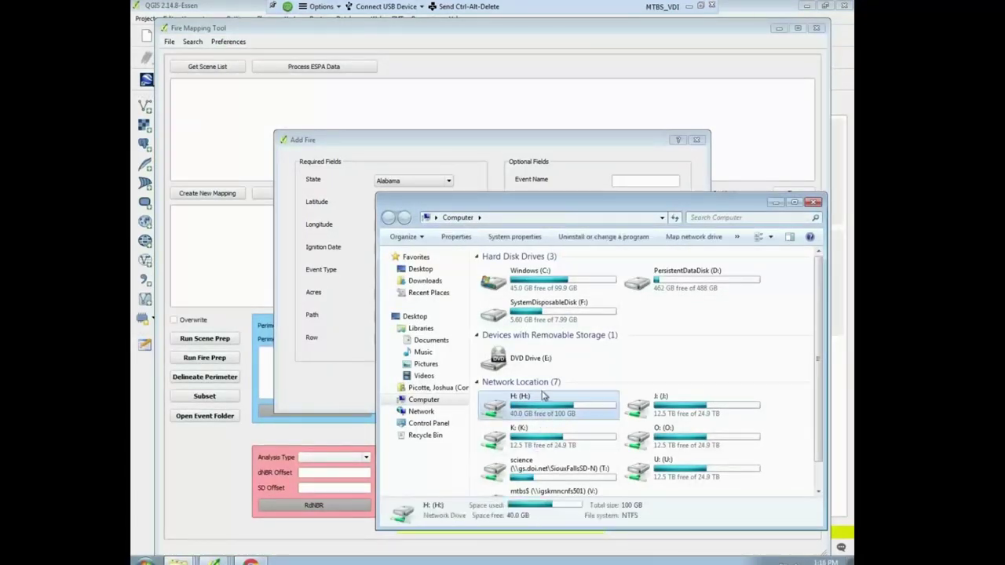
{"action": "double_click", "coordinate": [503, 405]}
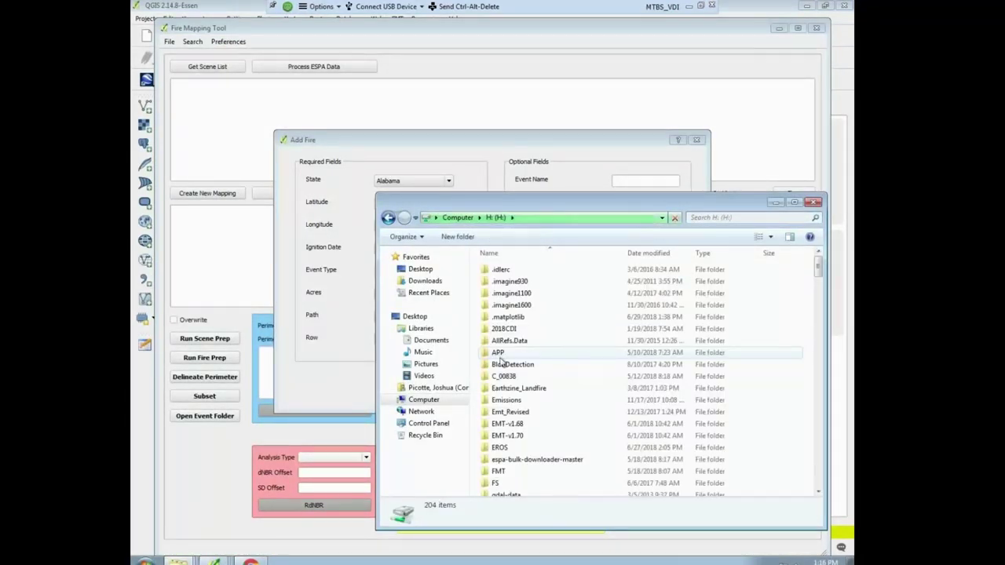
{"action": "scroll", "coordinate": [502, 361], "scroll_direction": "down", "scroll_amount": 1}
{"action": "left_click", "coordinate": [502, 369]}
{"action": "double_click", "coordinate": [503, 369]}
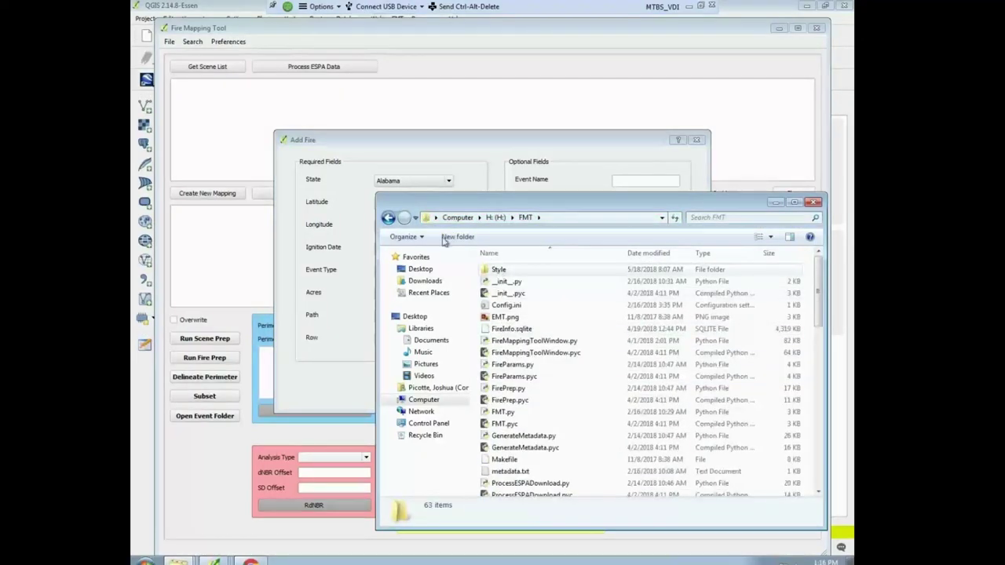
{"action": "left_click", "coordinate": [388, 218]}
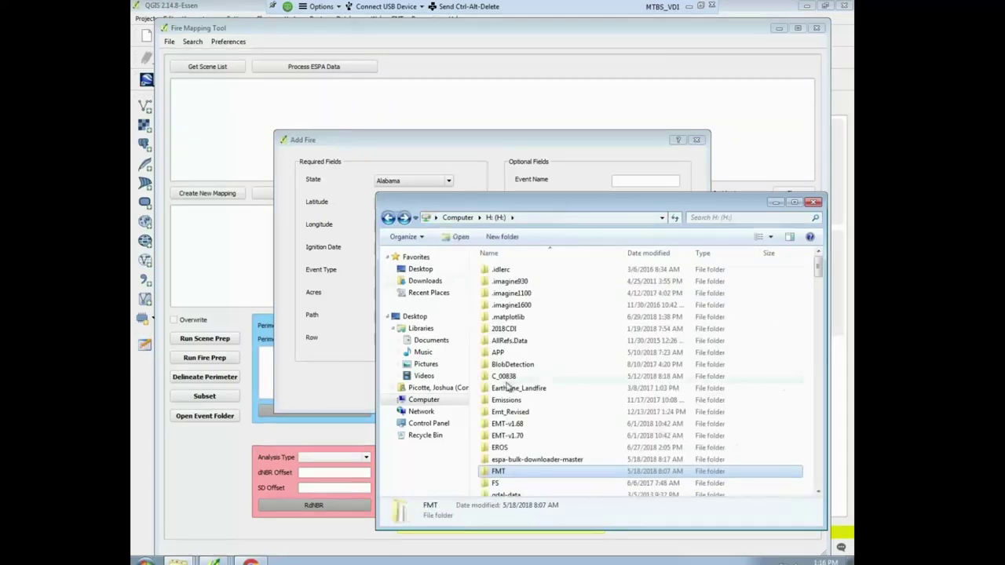
- Open the FireMappingQgis\targz folder on the H: drive and examine the file names of the two scene archives
{"action": "scroll", "coordinate": [509, 380], "scroll_direction": "down", "scroll_amount": 6}
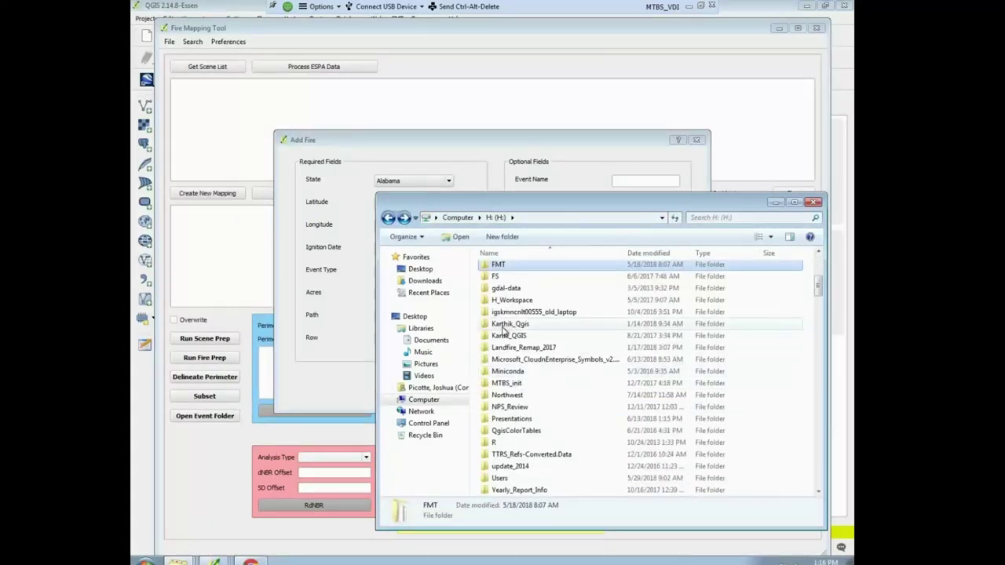
{"action": "scroll", "coordinate": [503, 330], "scroll_direction": "up", "scroll_amount": 1}
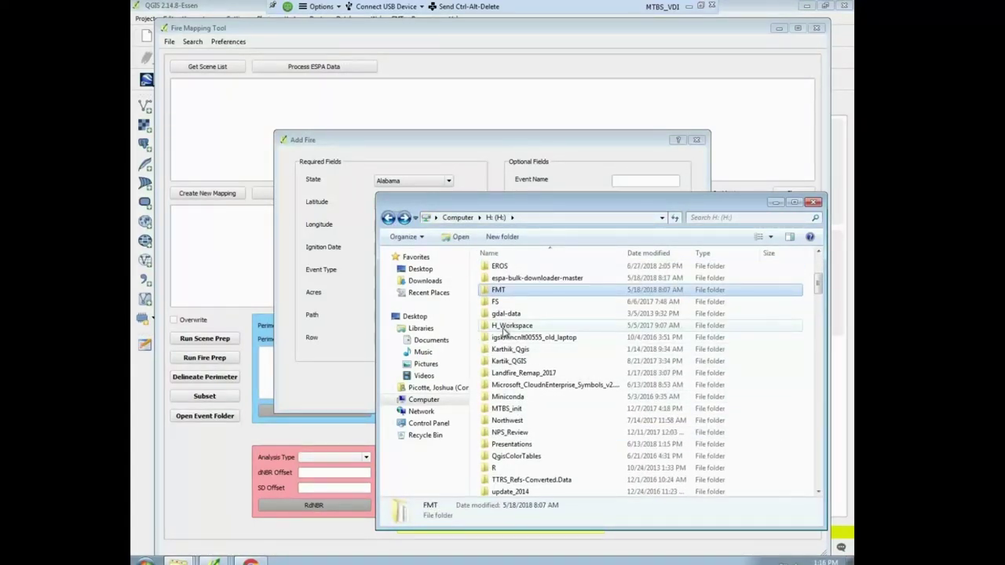
{"action": "double_click", "coordinate": [499, 348]}
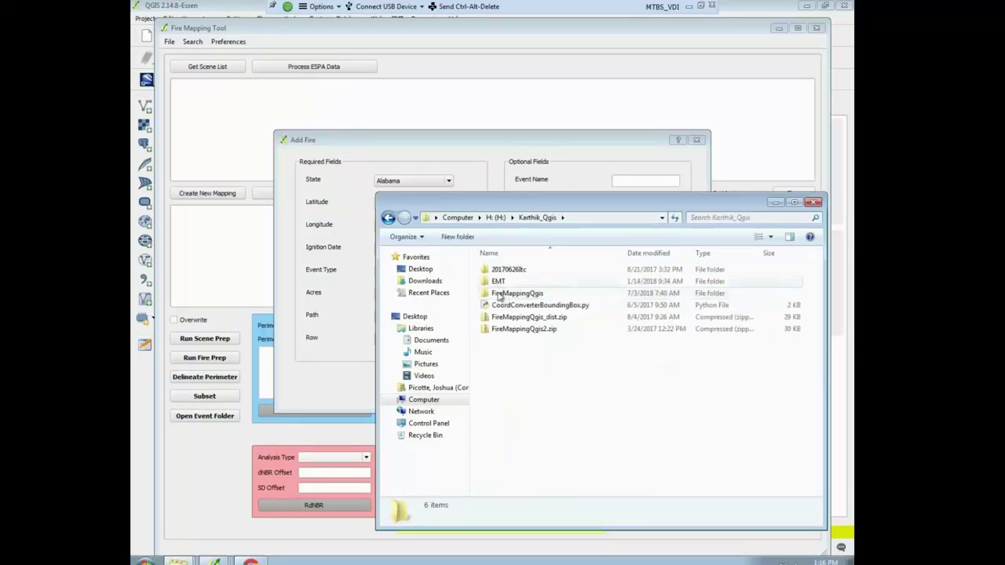
{"action": "double_click", "coordinate": [503, 293]}
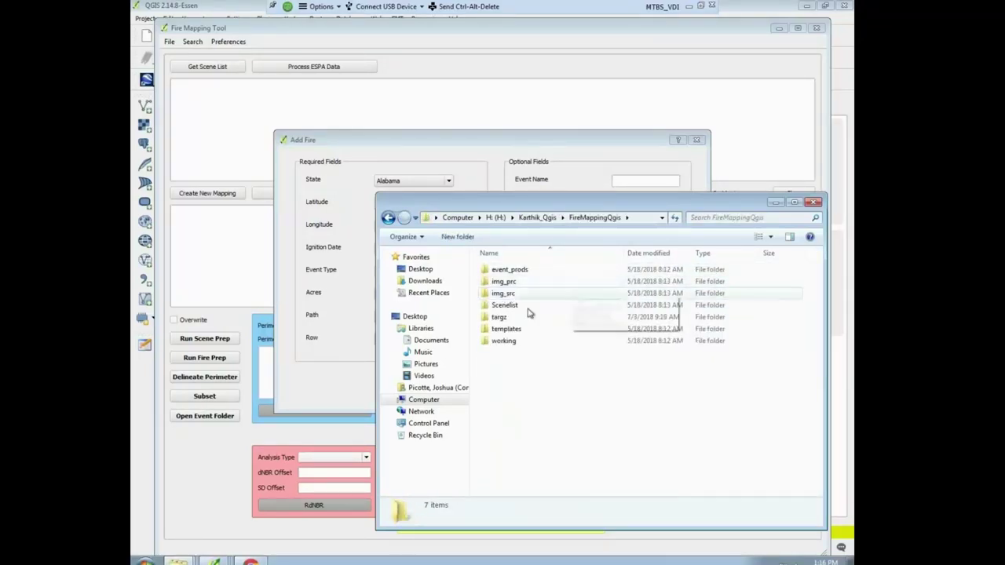
{"action": "double_click", "coordinate": [496, 317]}
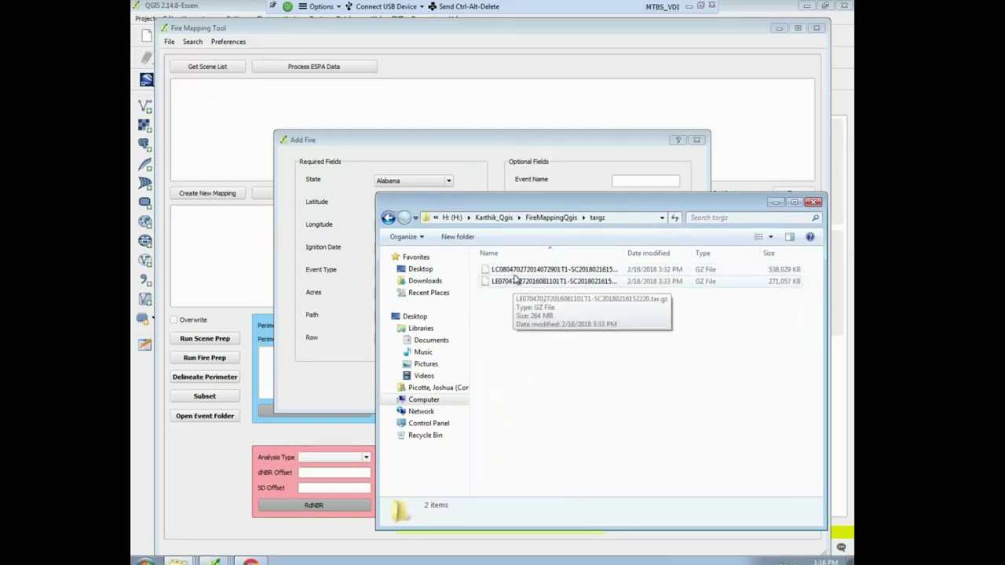
{"action": "key", "text": "Down"}
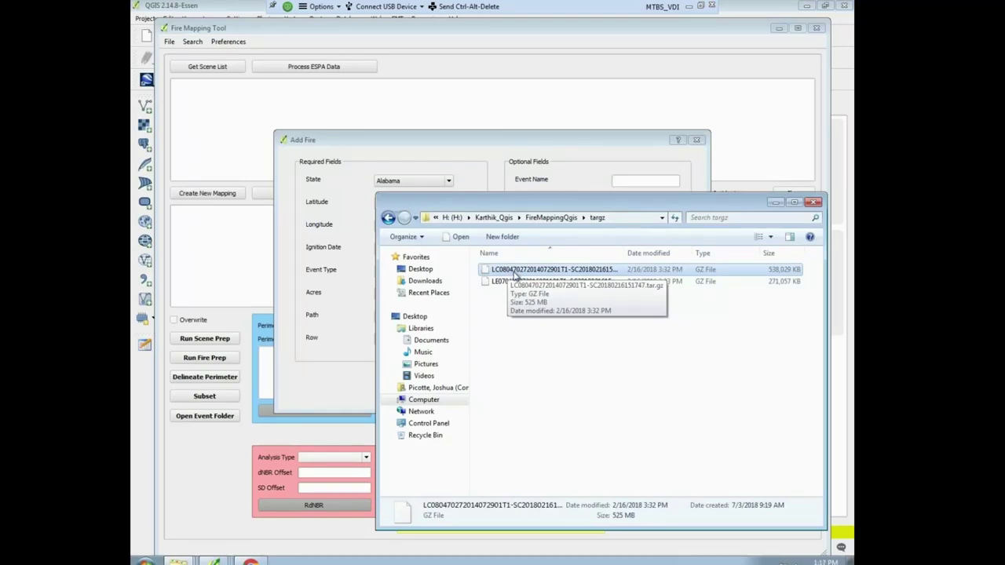
- Compare the Path and Row fields of the Add Fire form with the targz scene file names, and minimize the targz window
{"action": "left_click", "coordinate": [400, 142]}
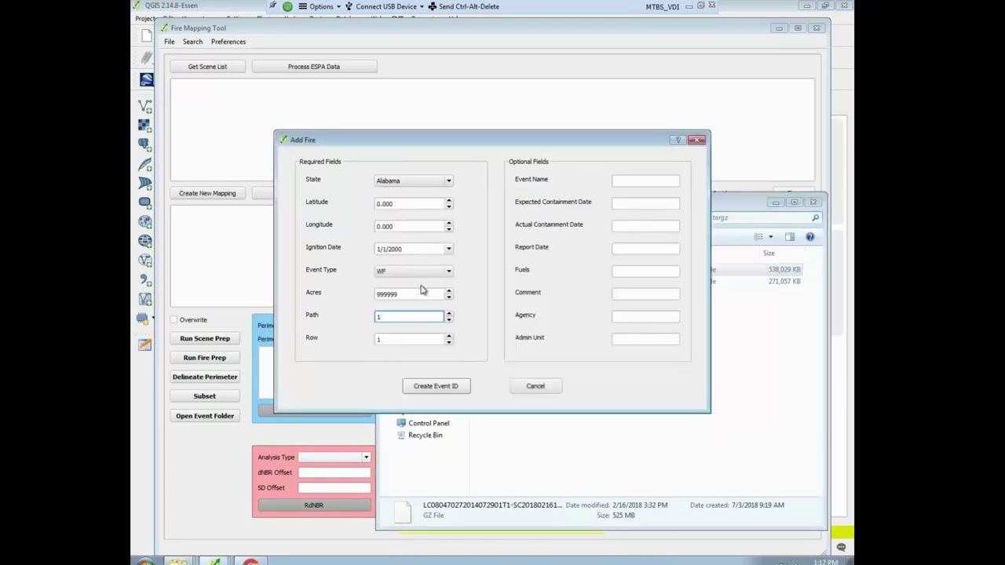
{"action": "left_click", "coordinate": [754, 349]}
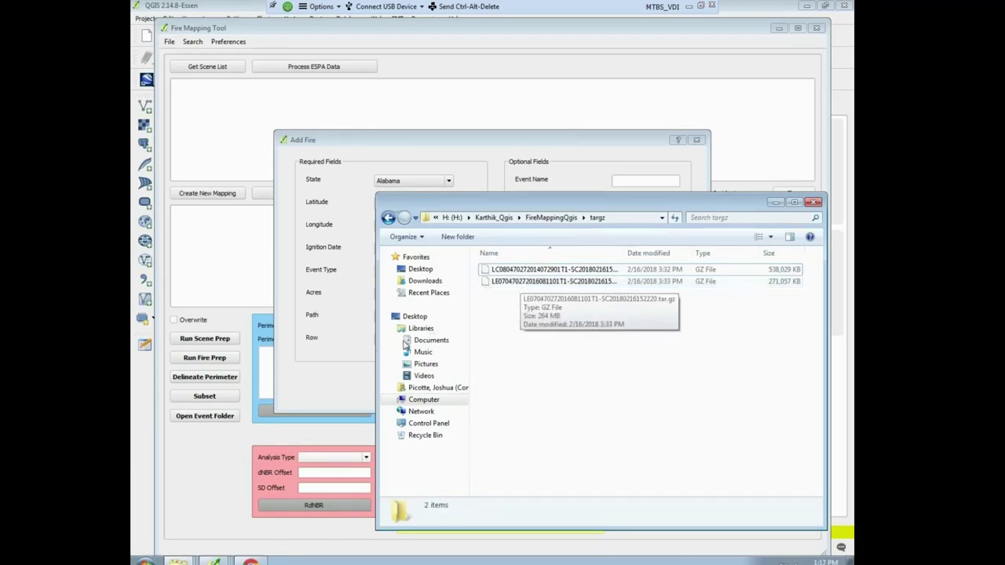
{"action": "left_click", "coordinate": [339, 365]}
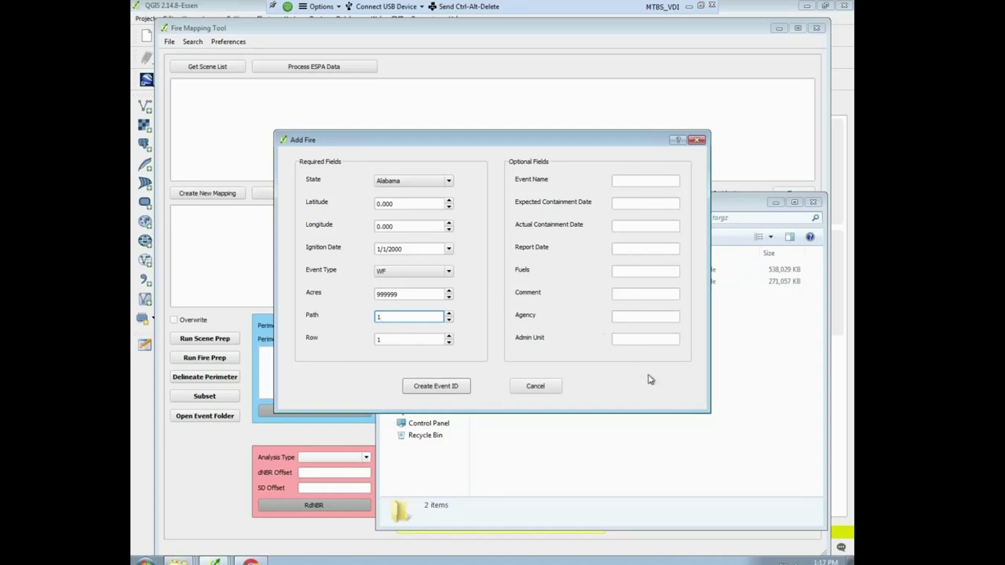
{"action": "left_click", "coordinate": [644, 181]}
{"action": "left_click", "coordinate": [775, 202]}
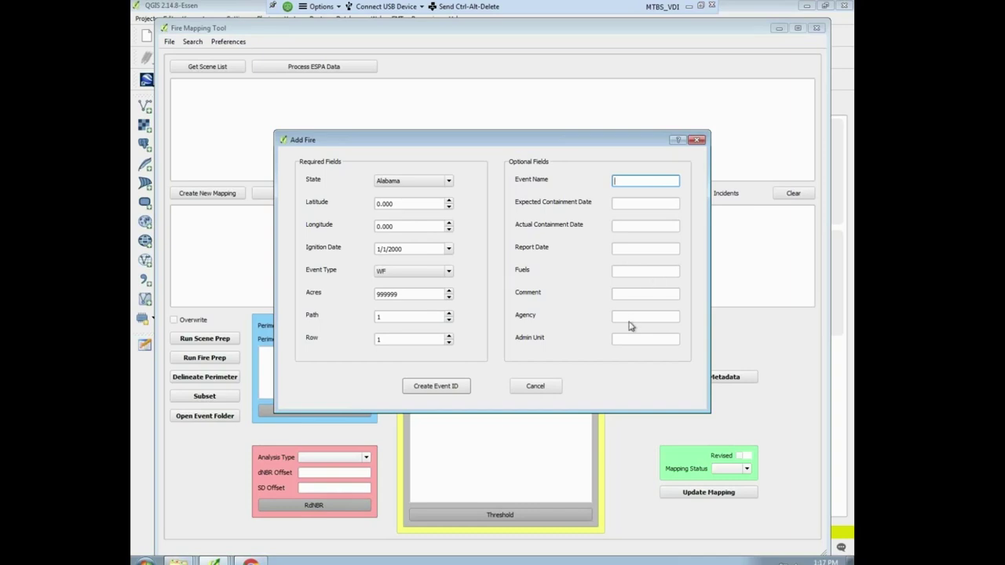
- View the optional fields from Event Name to Admin Unit, and close the Add Fire form without creating an event
{"action": "left_click", "coordinate": [649, 338]}
{"action": "left_click", "coordinate": [630, 180]}
{"action": "left_click", "coordinate": [697, 141]}
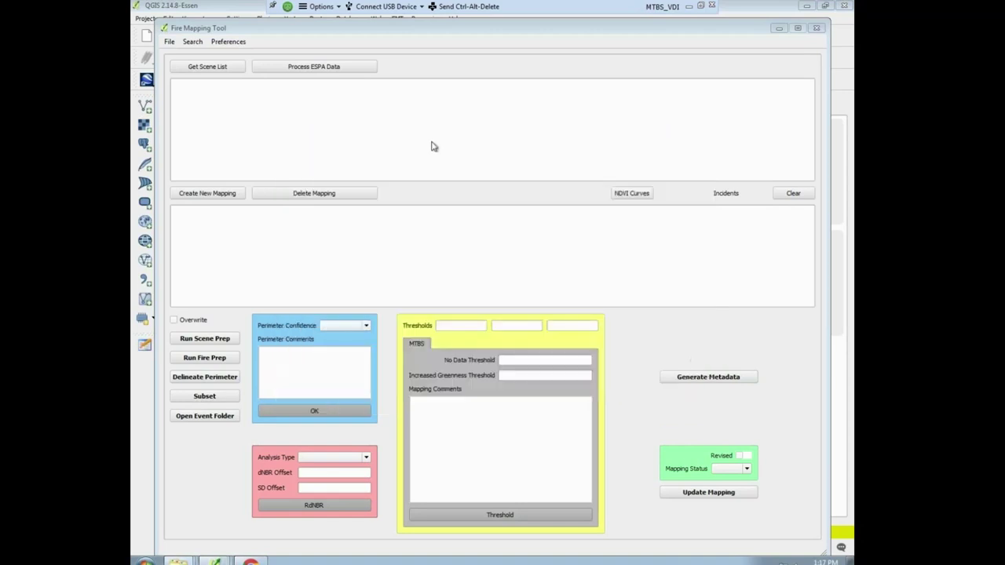
- Search by name for the incident Paradise, and widen the EventID column of the fire list to show the full ID
{"action": "left_click", "coordinate": [191, 44]}
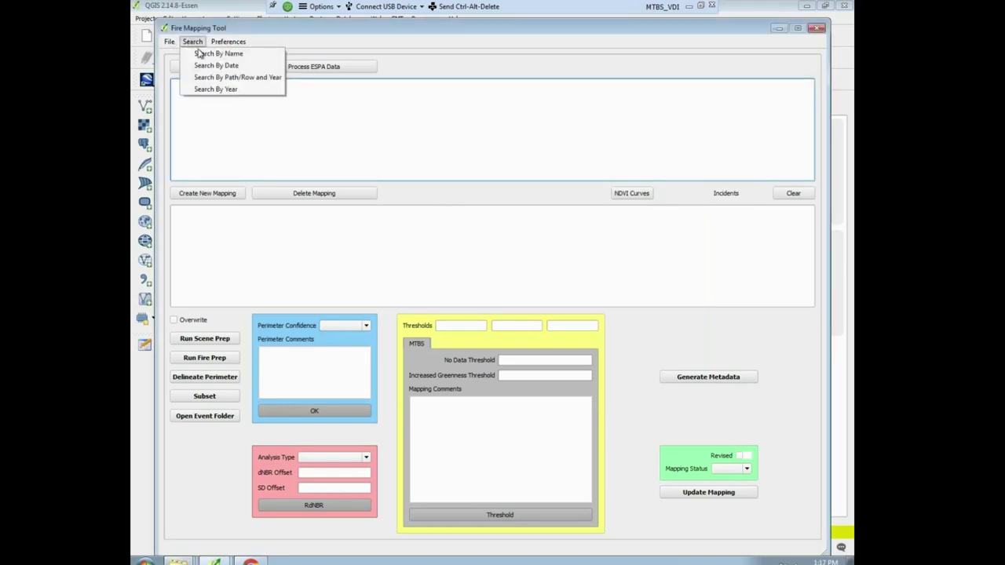
{"action": "left_click", "coordinate": [202, 51]}
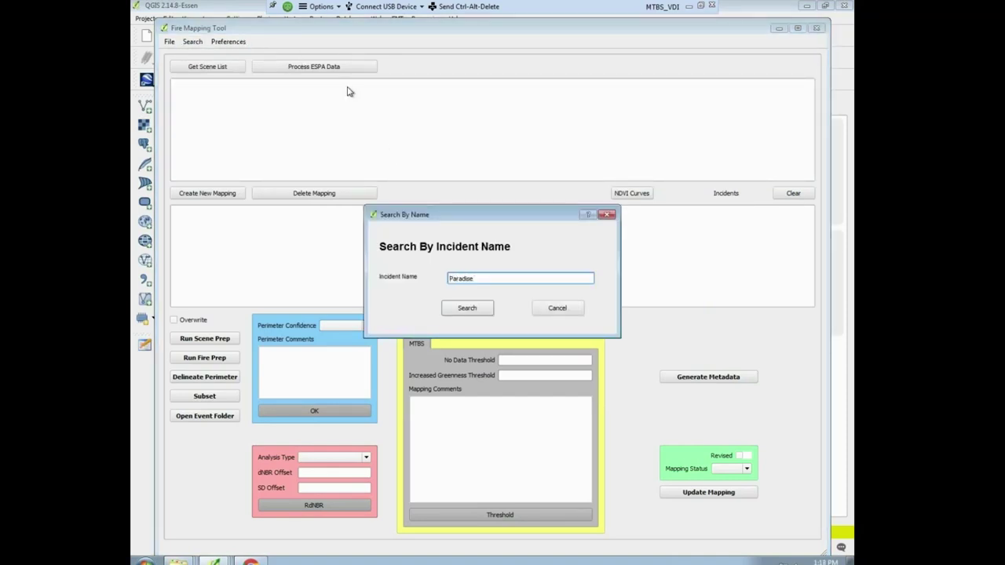
{"action": "left_click", "coordinate": [471, 311]}
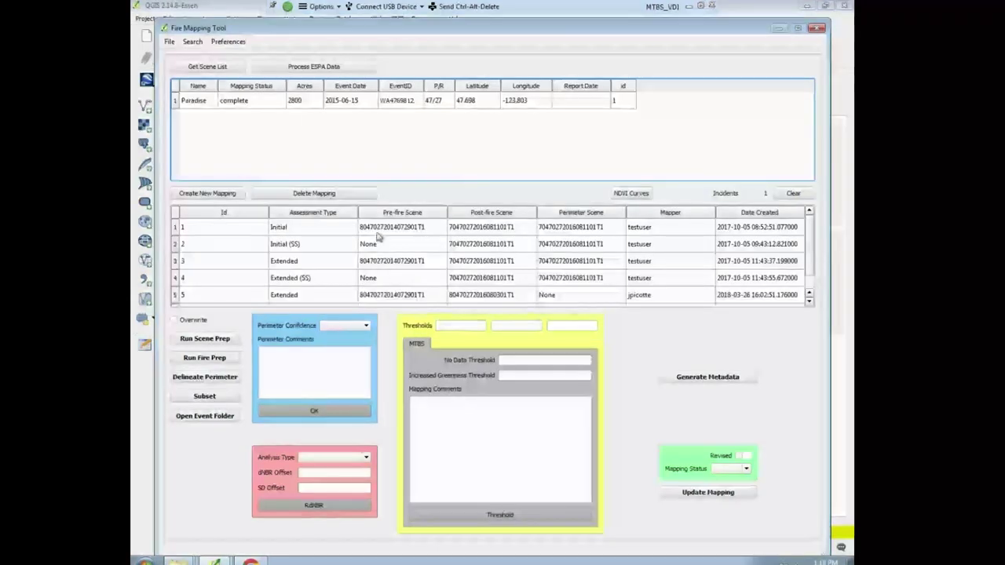
{"action": "left_click", "coordinate": [203, 105]}
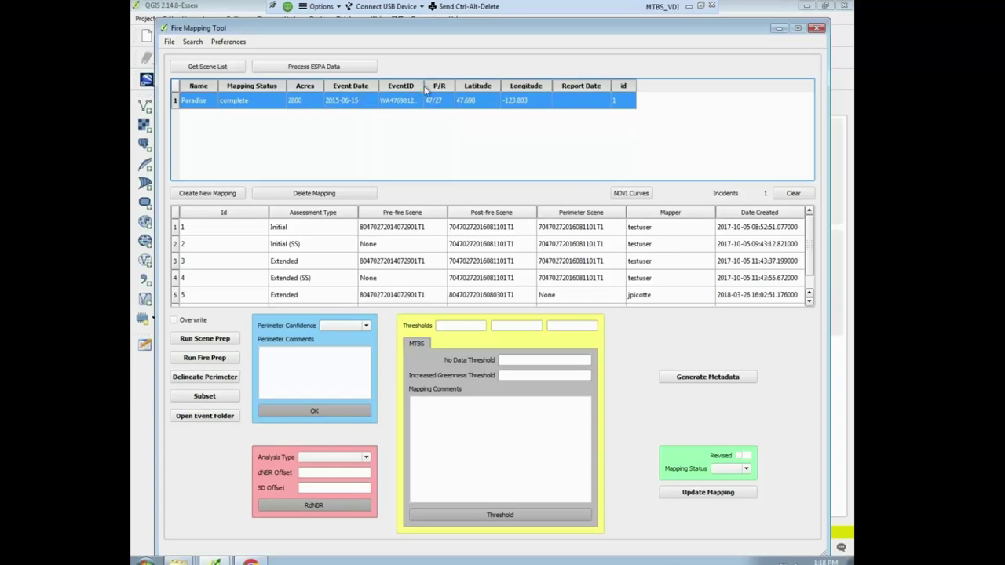
{"action": "left_click_drag", "start_coordinate": [426, 86], "coordinate": [498, 74]}
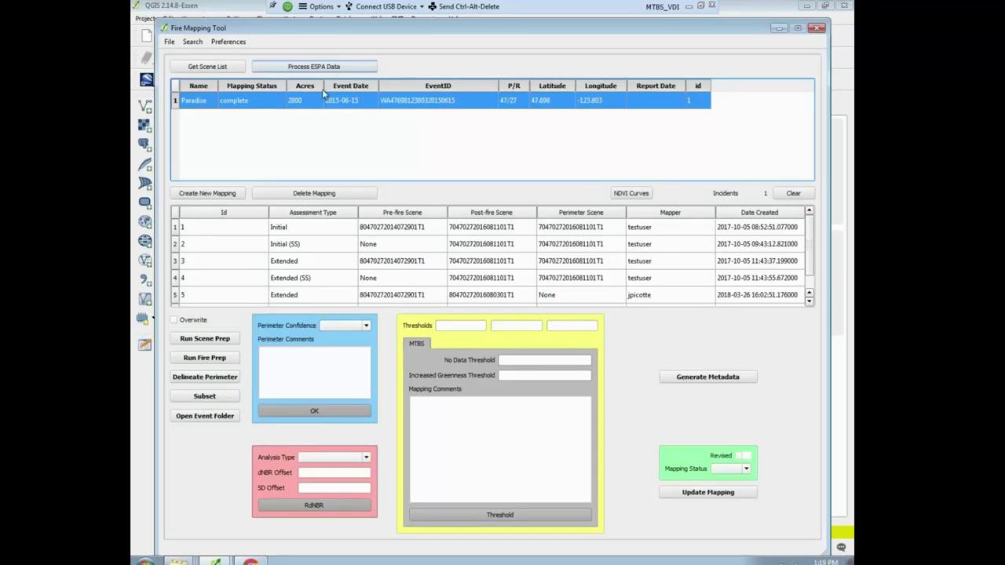
{"action": "double_click", "coordinate": [200, 105]}
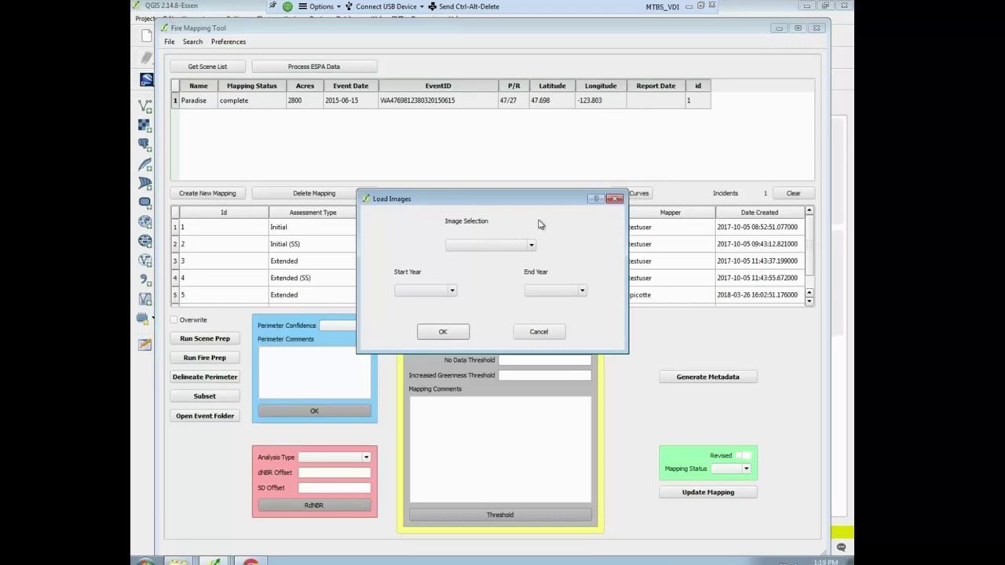
{"action": "left_click", "coordinate": [531, 245]}
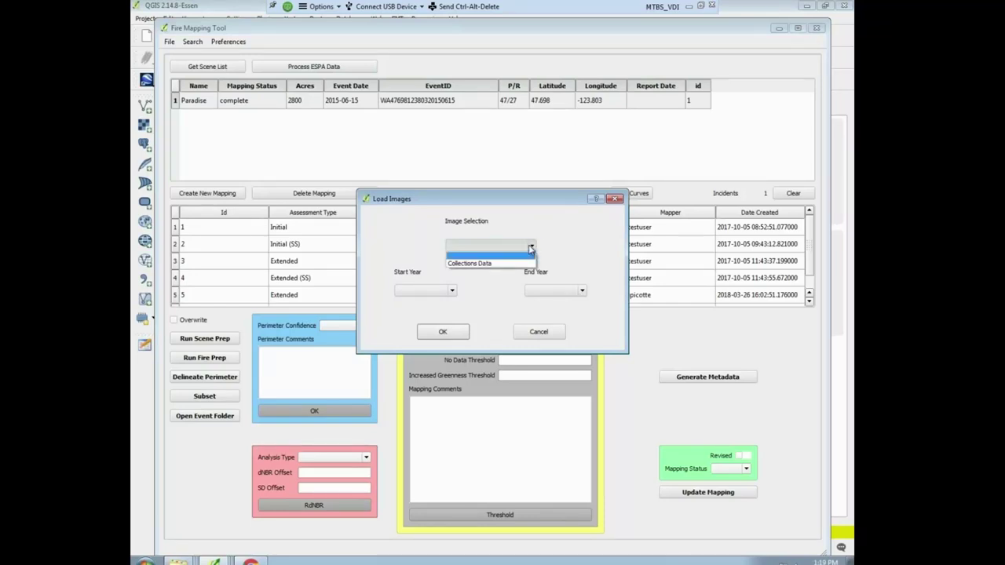
{"action": "left_click", "coordinate": [532, 177]}
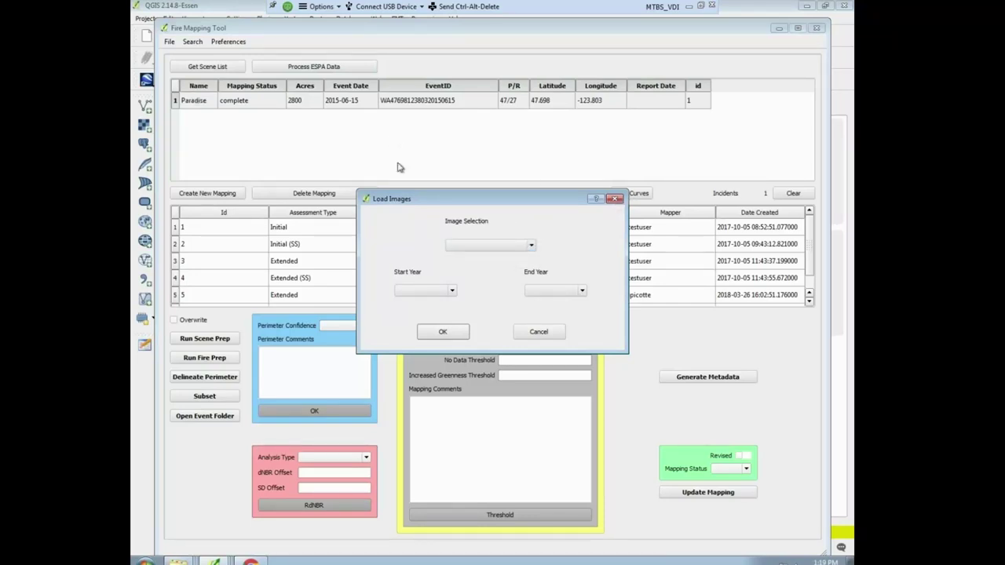
{"action": "left_click", "coordinate": [615, 199]}
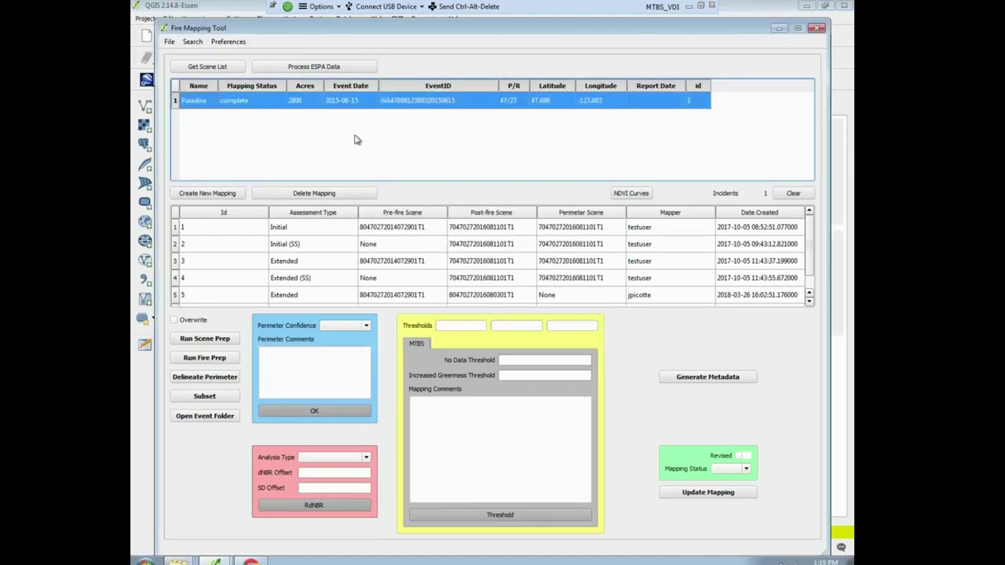
- Open Load Images for the Paradise fire and choose Collections Data as the image selection
{"action": "double_click", "coordinate": [199, 102]}
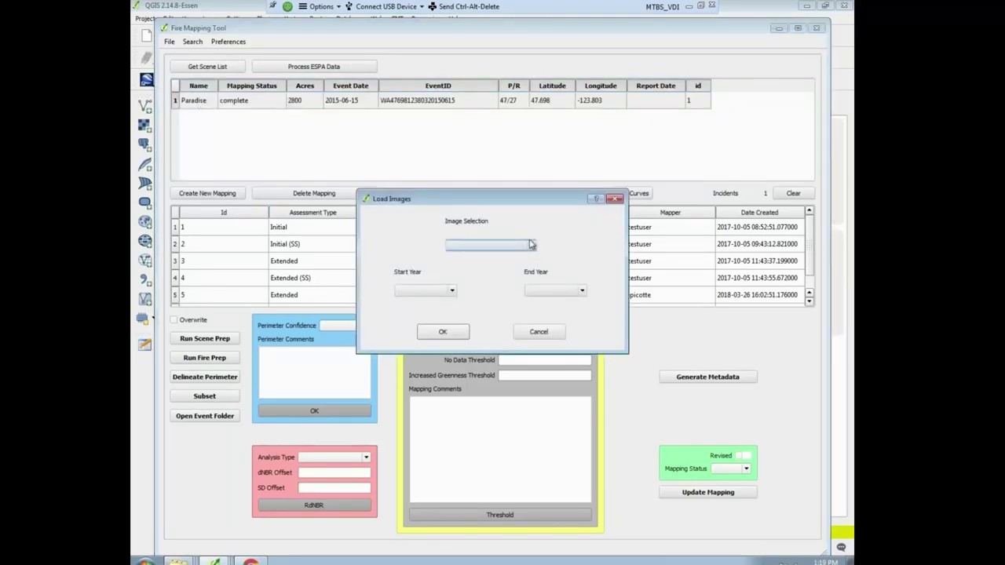
{"action": "left_click_drag", "start_coordinate": [523, 198], "coordinate": [480, 121]}
{"action": "left_click", "coordinate": [489, 168]}
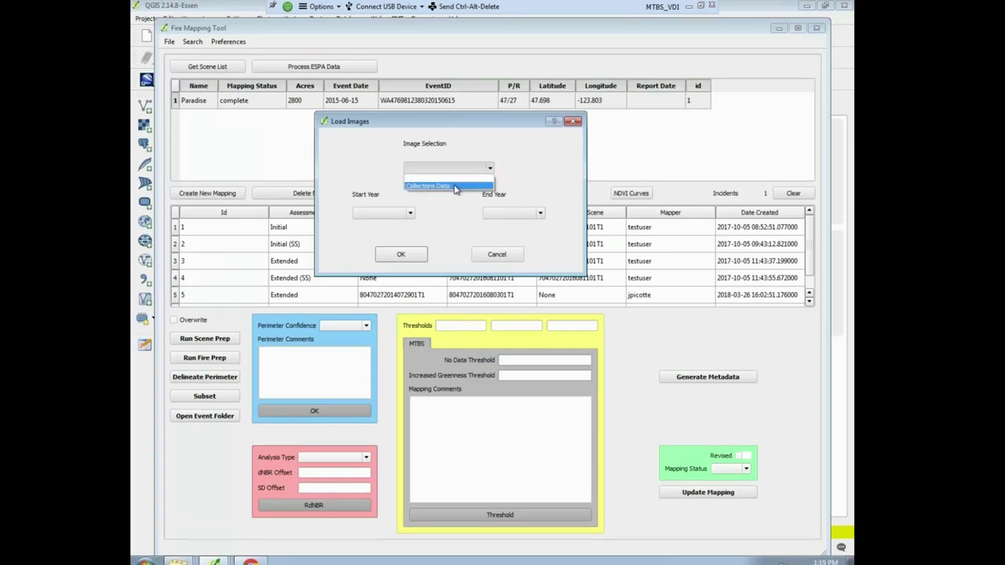
{"action": "left_click", "coordinate": [454, 186]}
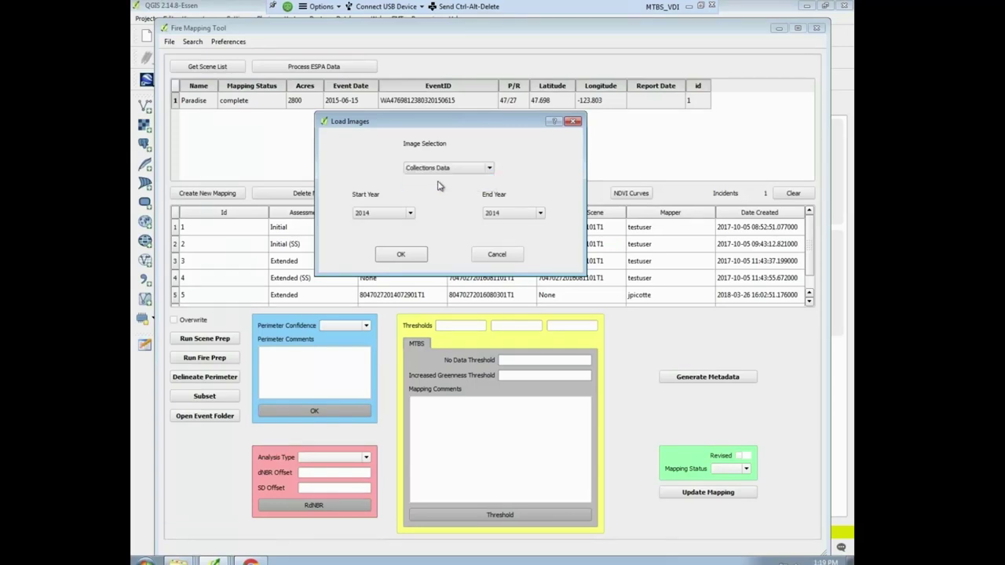
{"action": "left_click", "coordinate": [489, 169]}
{"action": "left_click", "coordinate": [489, 170]}
- Load the Paradise fire's images with start year 2014 and end year 2016
{"action": "left_click", "coordinate": [409, 214]}
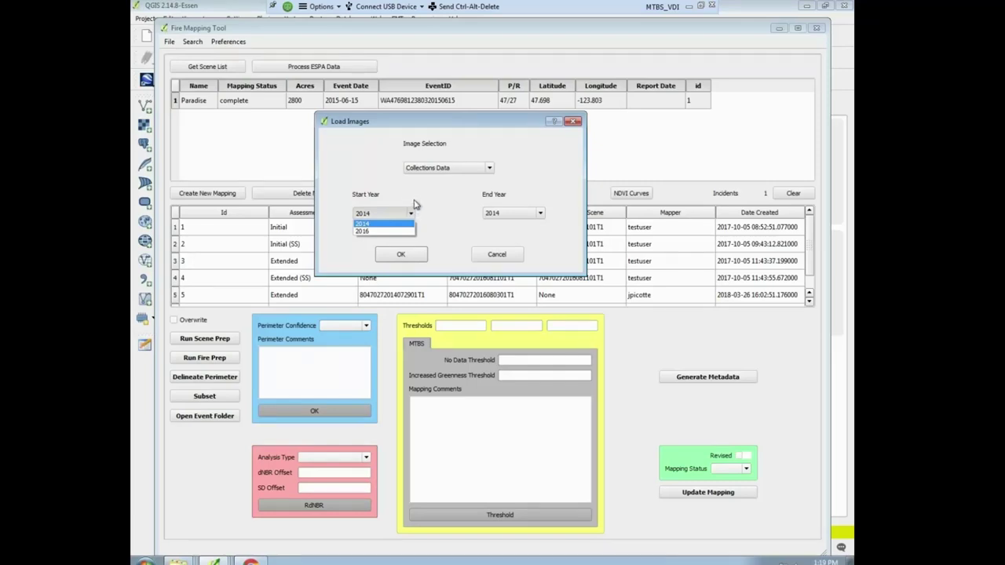
{"action": "left_click", "coordinate": [410, 214]}
{"action": "left_click", "coordinate": [410, 215]}
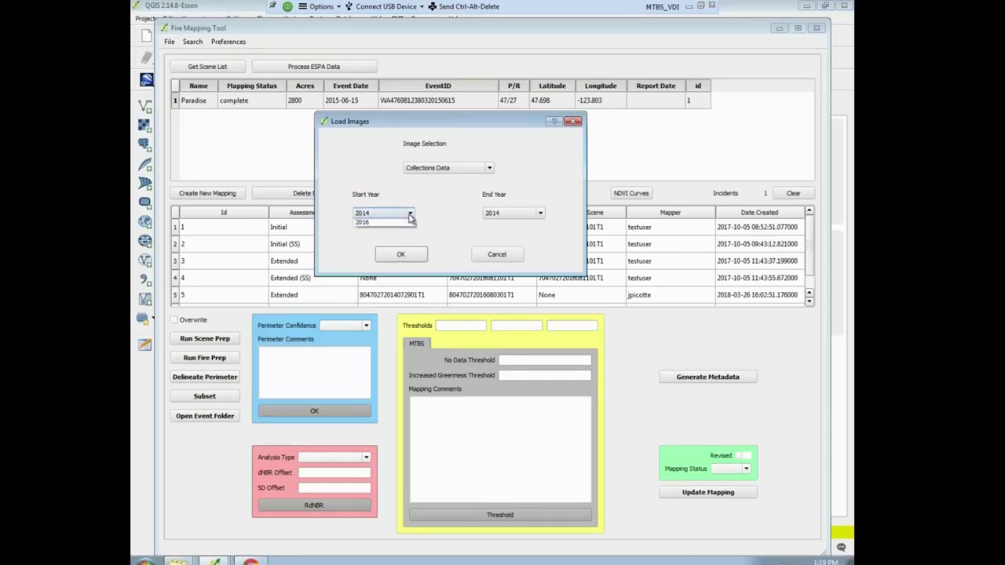
{"action": "left_click", "coordinate": [449, 205]}
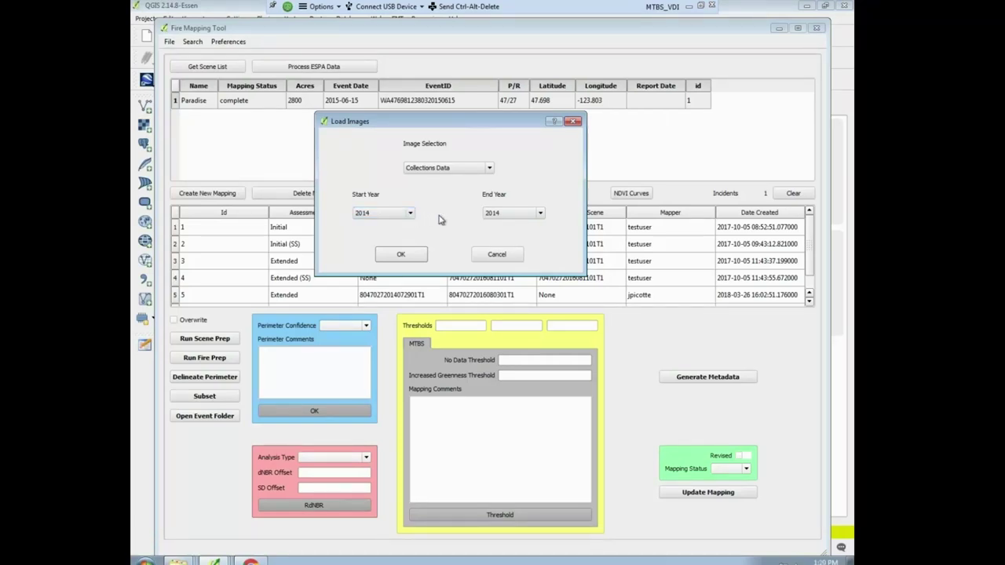
{"action": "left_click", "coordinate": [541, 214]}
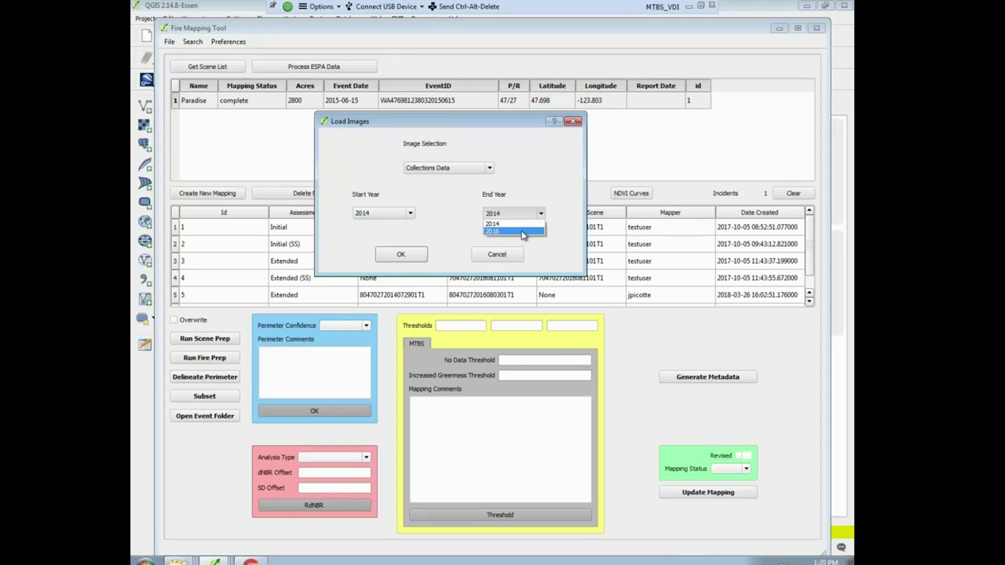
{"action": "left_click", "coordinate": [523, 233]}
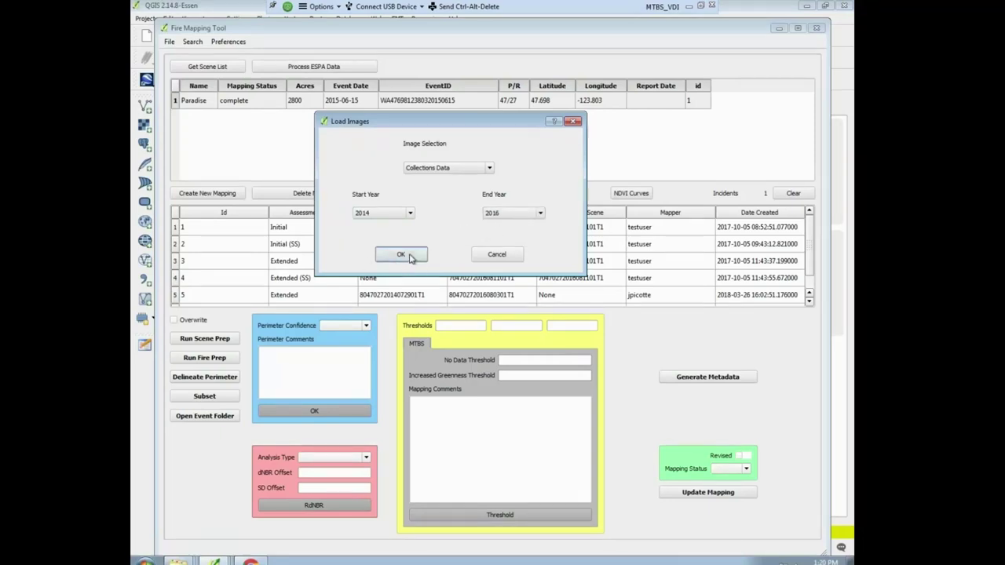
{"action": "left_click", "coordinate": [401, 255]}
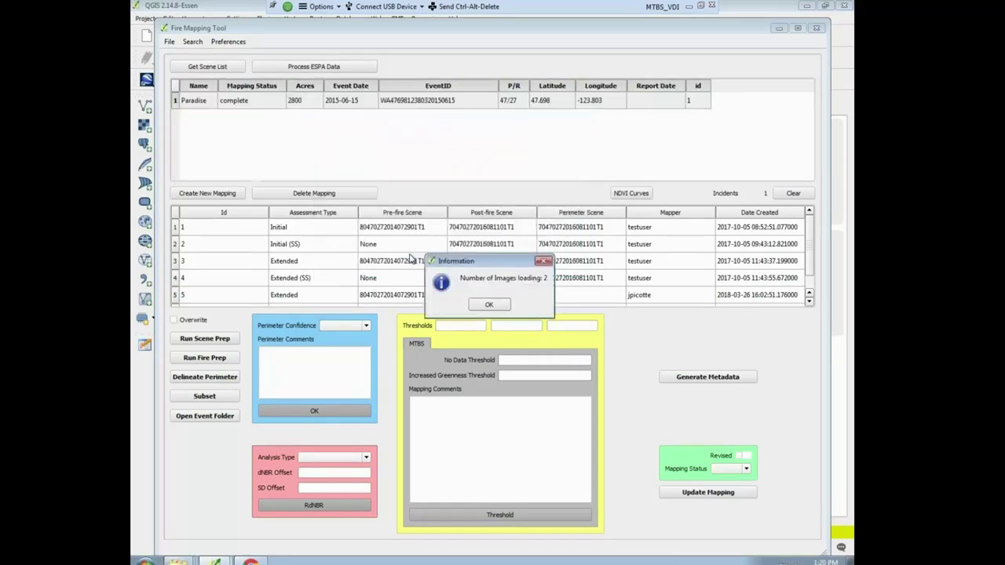
{"action": "left_click", "coordinate": [500, 305]}
{"action": "left_click", "coordinate": [777, 30]}
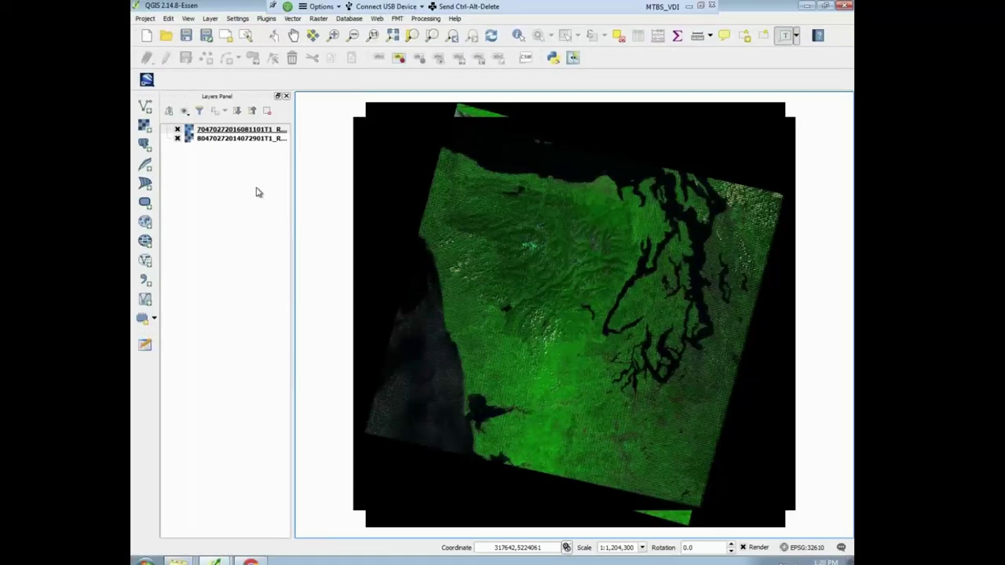
{"action": "left_click", "coordinate": [240, 132]}
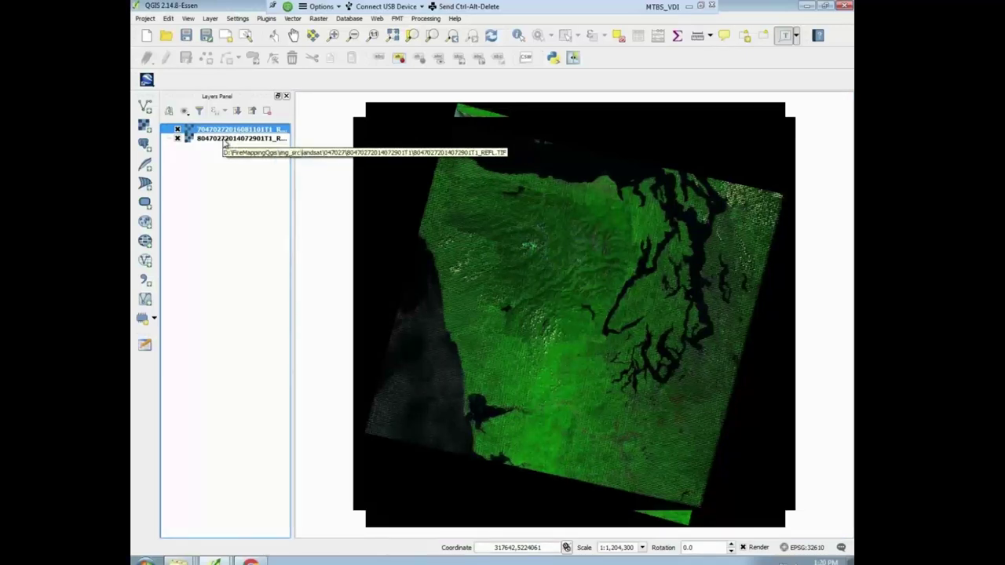
{"action": "left_click", "coordinate": [225, 140]}
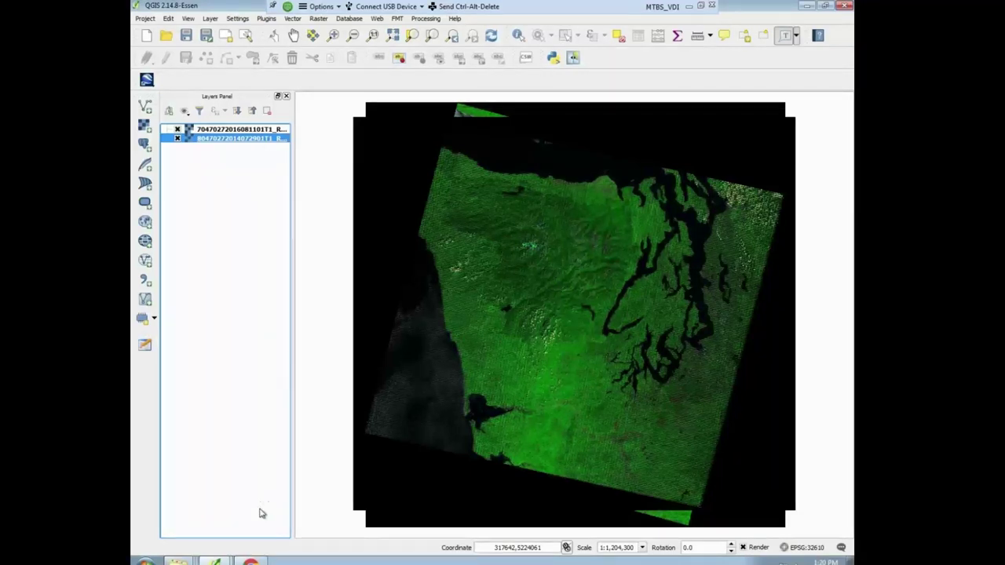
{"action": "left_click", "coordinate": [251, 131]}
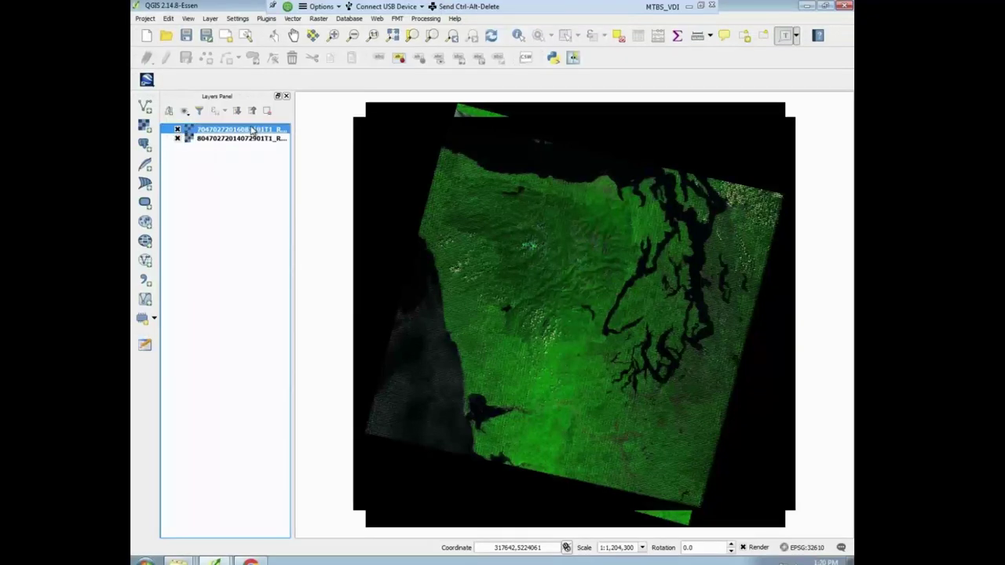
{"action": "left_click", "coordinate": [177, 131]}
{"action": "left_click", "coordinate": [178, 130]}
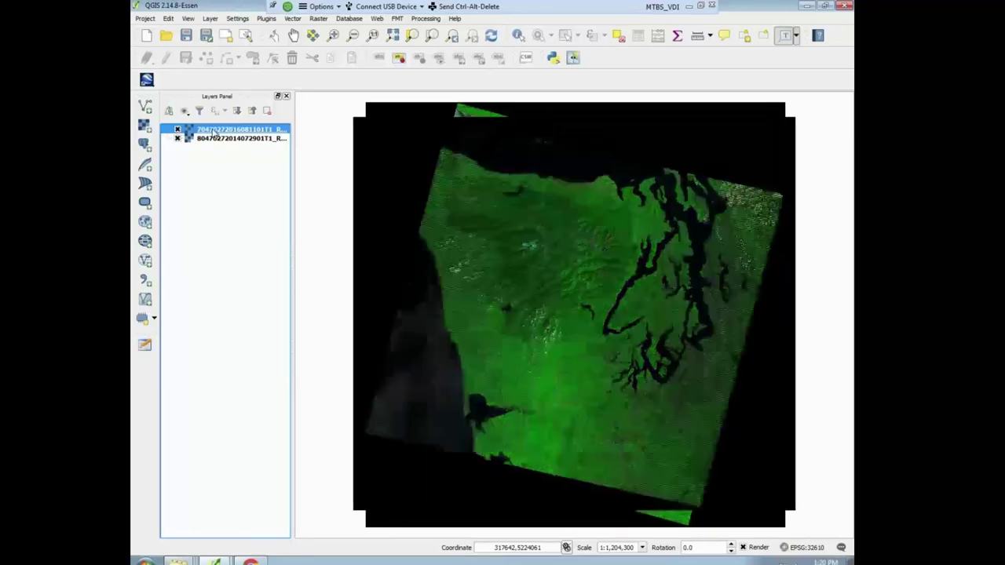
{"action": "right_click", "coordinate": [212, 132]}
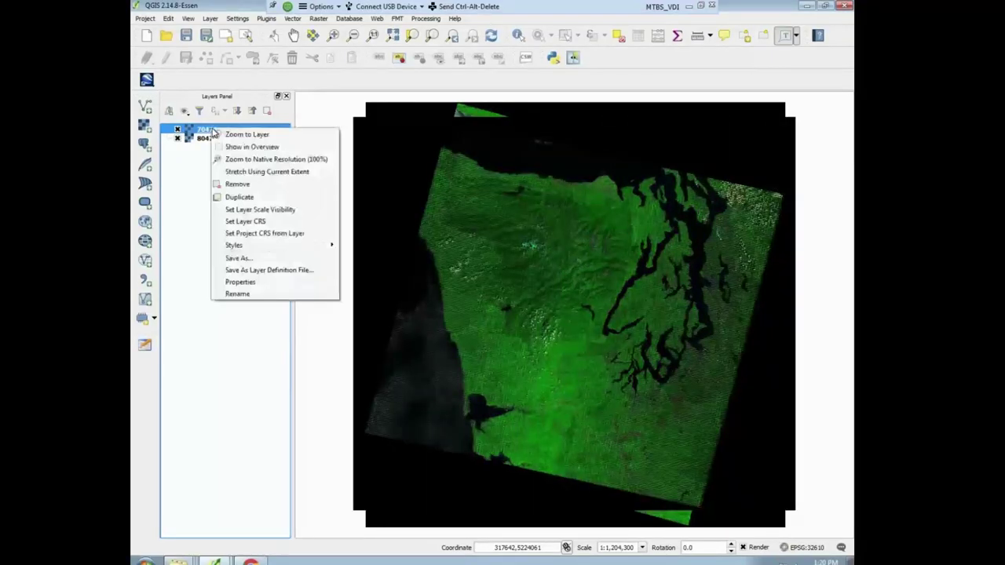
{"action": "left_click", "coordinate": [271, 284]}
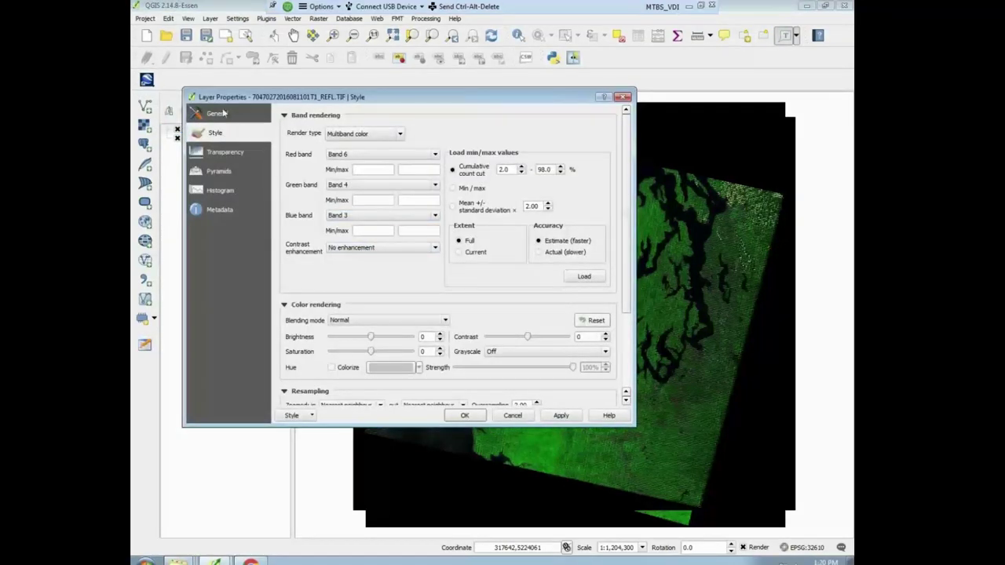
{"action": "left_click", "coordinate": [221, 113]}
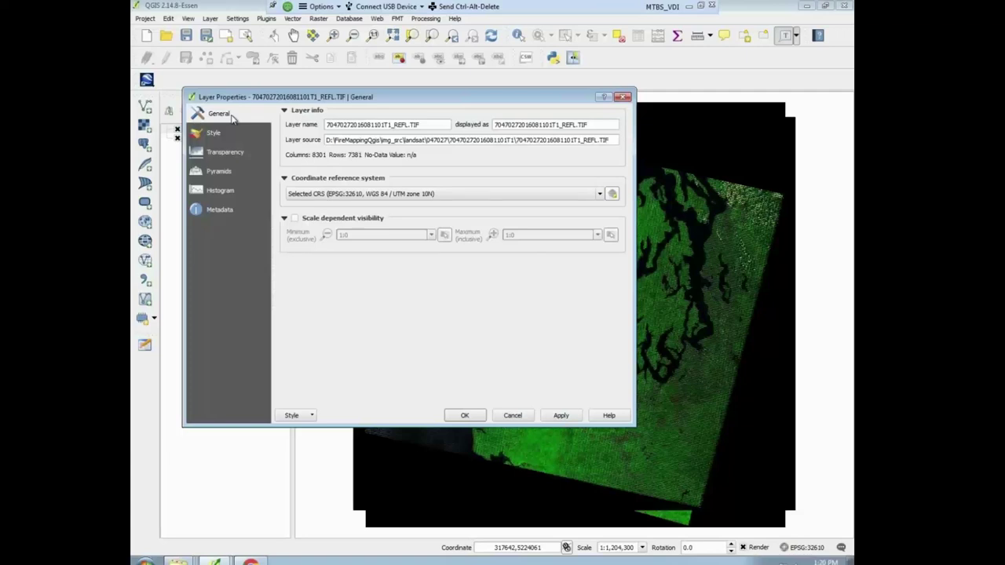
{"action": "left_click", "coordinate": [622, 97]}
{"action": "right_click", "coordinate": [246, 128]}
{"action": "left_click", "coordinate": [278, 282]}
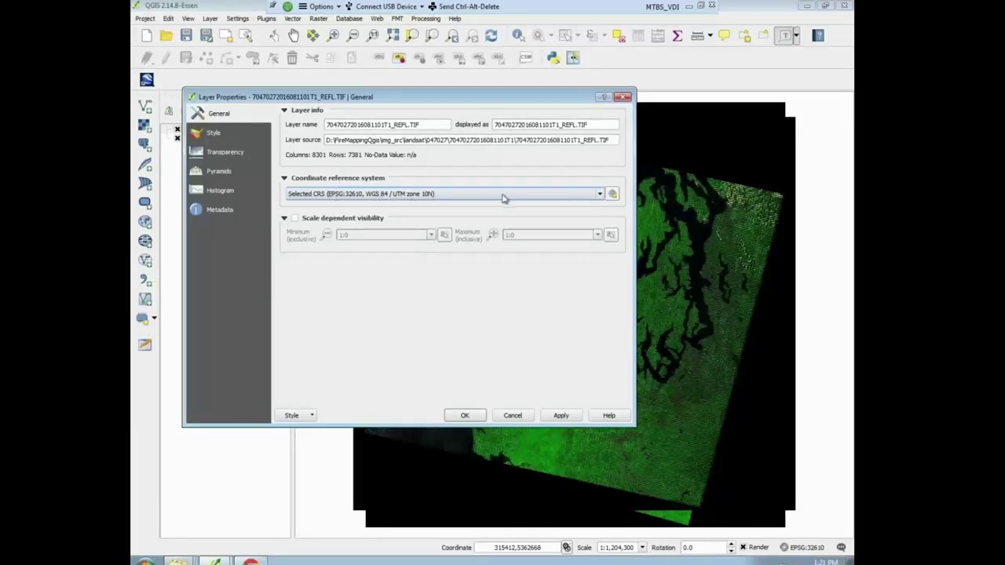
{"action": "key", "text": "Return"}
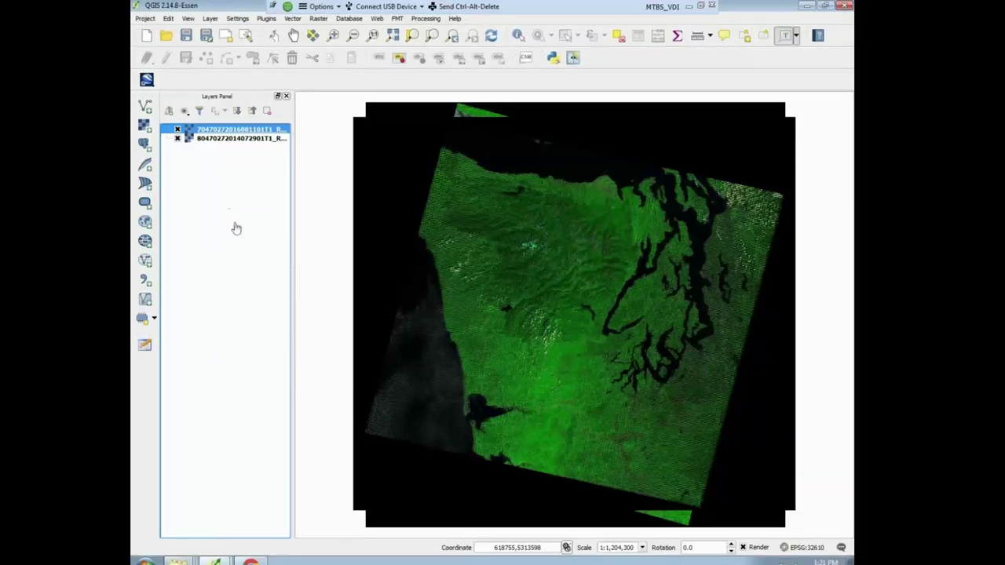
- Return to the Fire Mapping Tool and start a new mapping for the Paradise fire with the Extended assessment strategy
{"action": "mouse_move", "coordinate": [222, 560]}
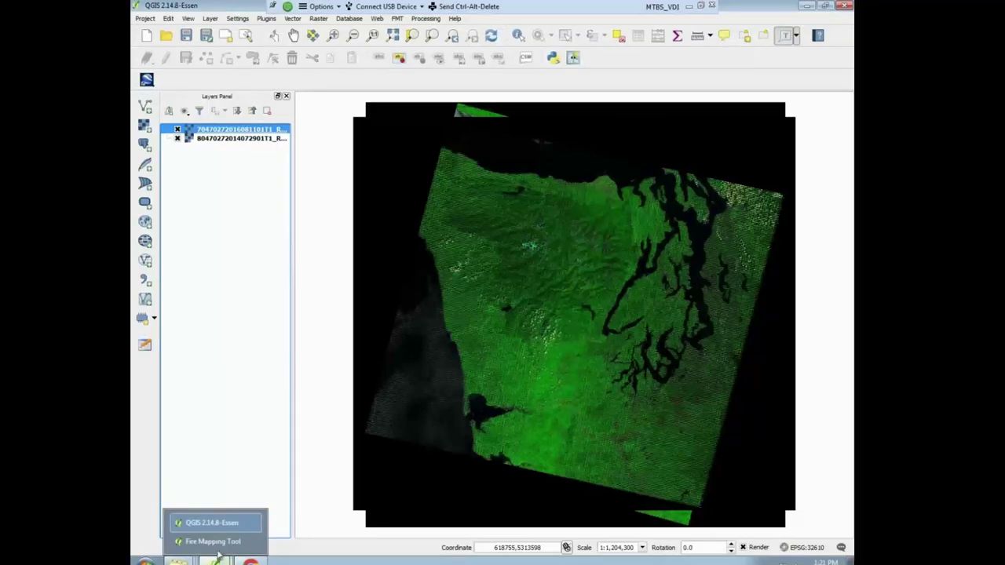
{"action": "left_click", "coordinate": [220, 542]}
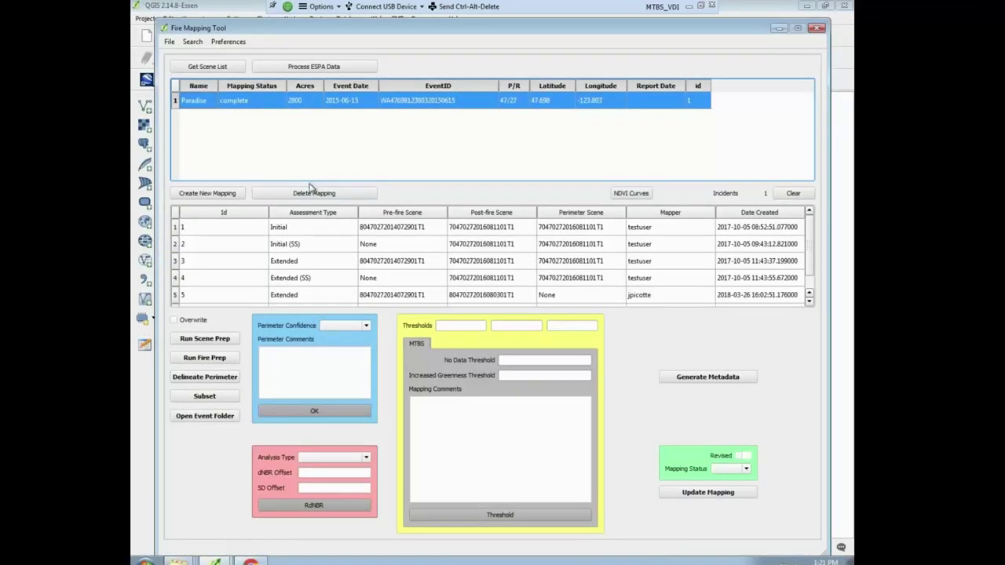
{"action": "left_click", "coordinate": [227, 196]}
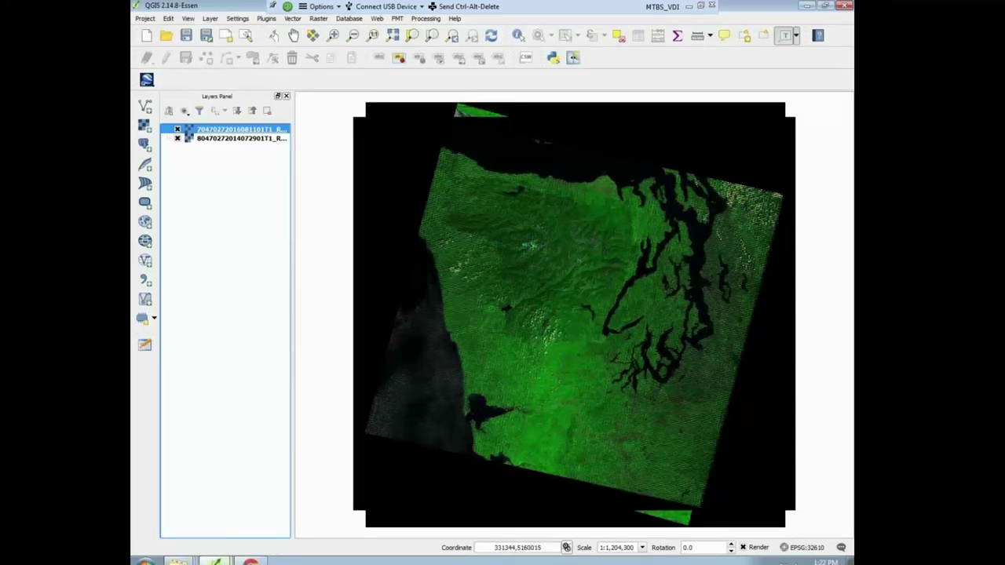
{"action": "mouse_move", "coordinate": [230, 559]}
{"action": "left_click", "coordinate": [235, 541]}
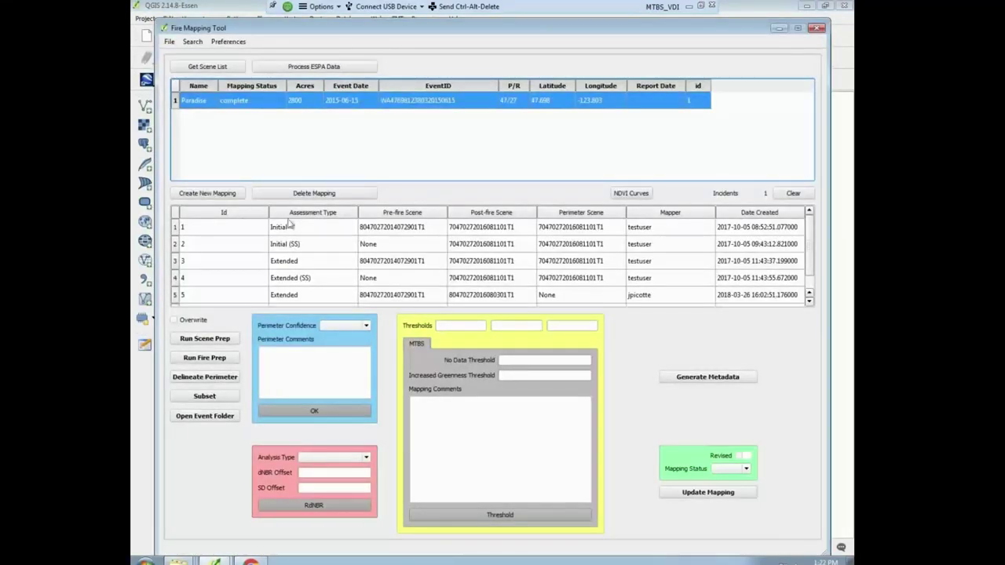
{"action": "left_click", "coordinate": [216, 196]}
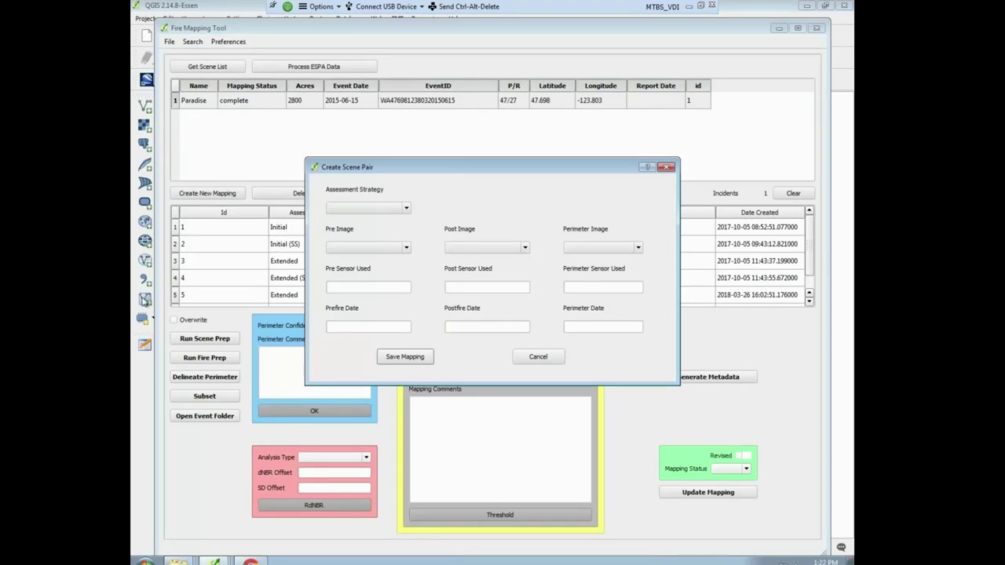
{"action": "left_click", "coordinate": [407, 211]}
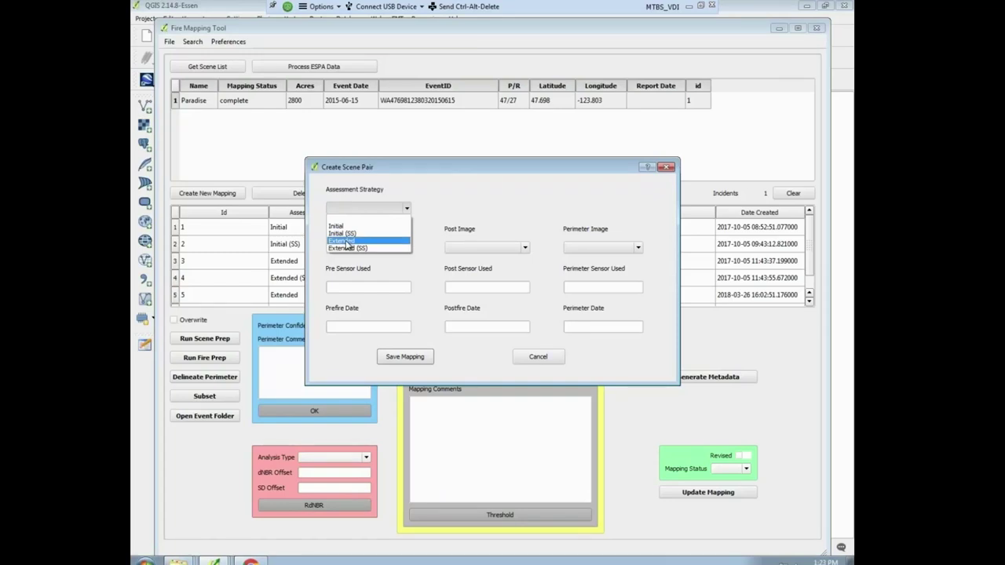
{"action": "left_click", "coordinate": [346, 243]}
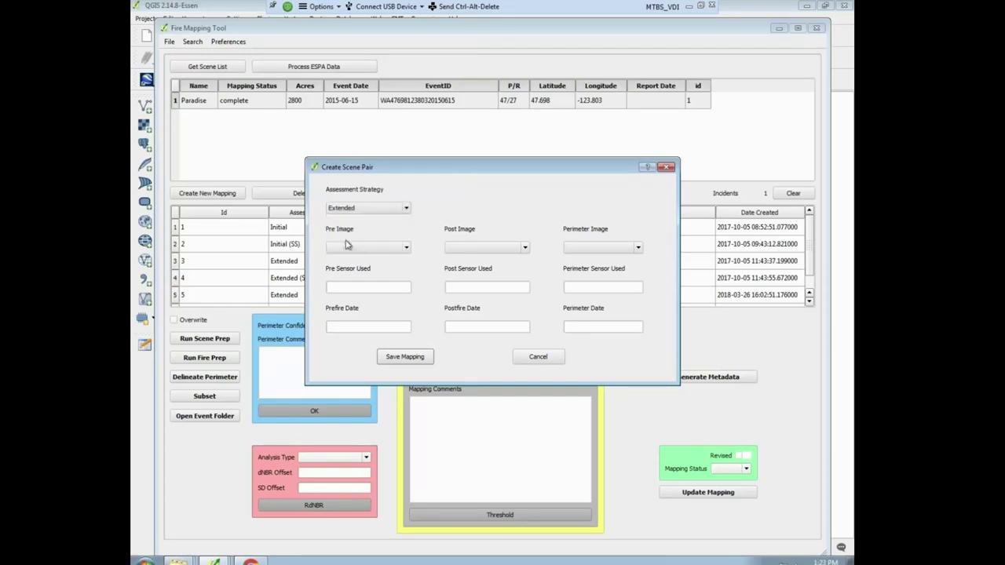
{"action": "left_click", "coordinate": [406, 249]}
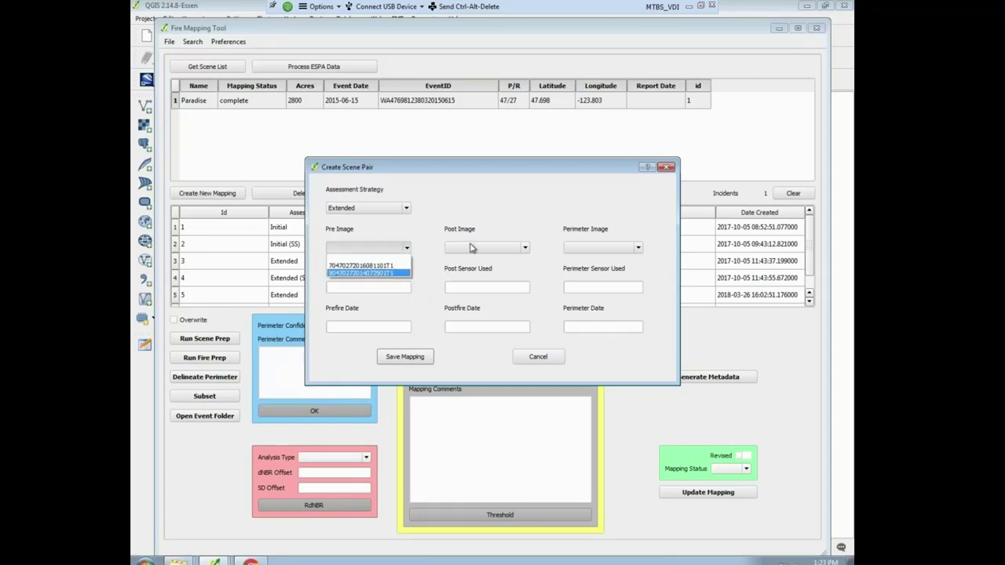
{"action": "left_click", "coordinate": [398, 276]}
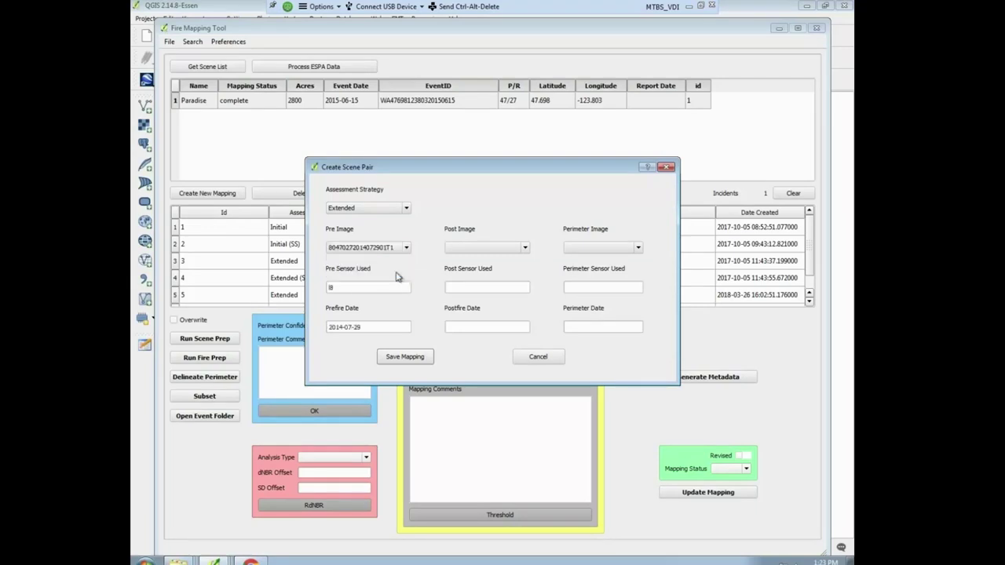
{"action": "left_click", "coordinate": [526, 249]}
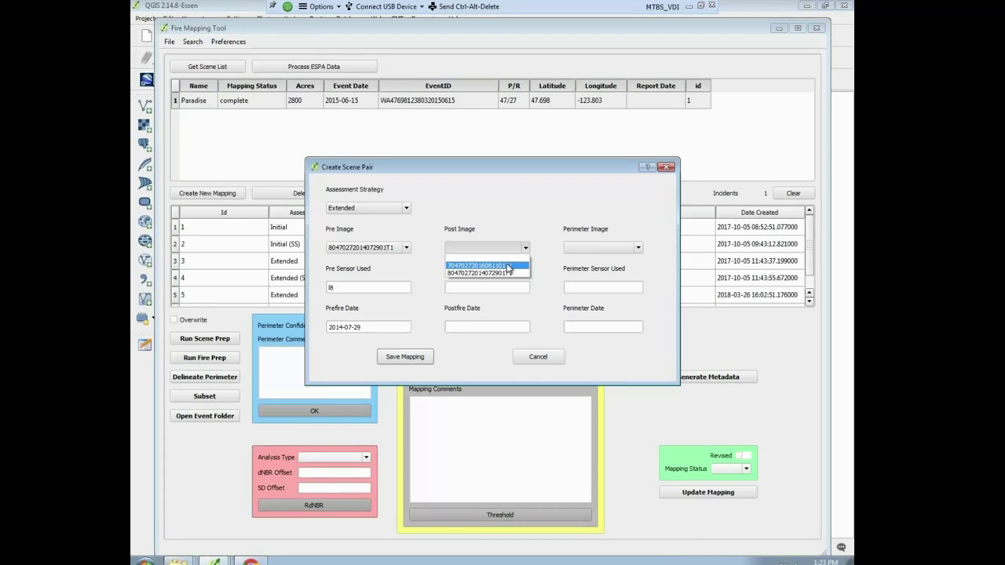
{"action": "left_click", "coordinate": [507, 266]}
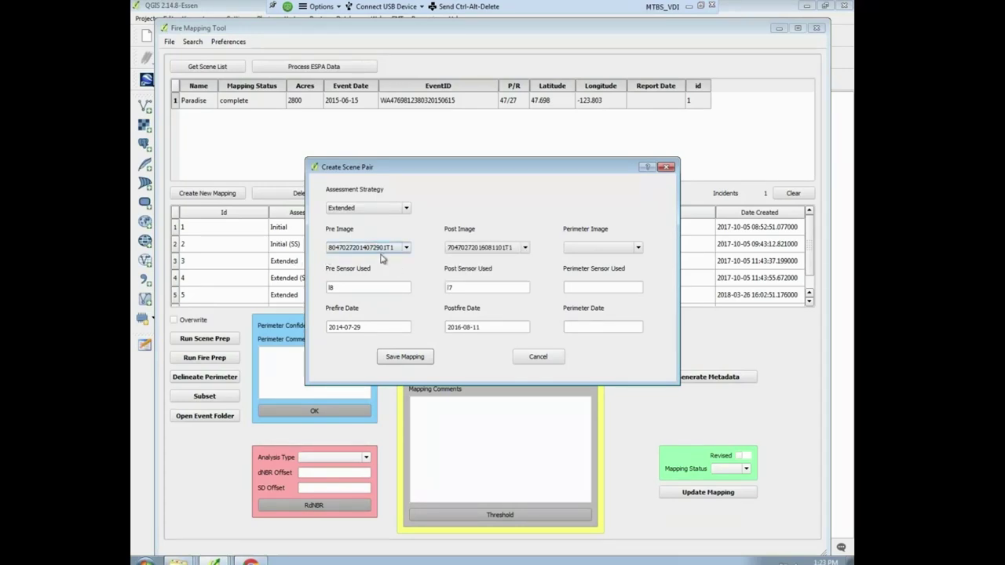
- Check the available perimeter images, leave the perimeter image blank, and save the mapping
{"action": "left_click", "coordinate": [638, 248]}
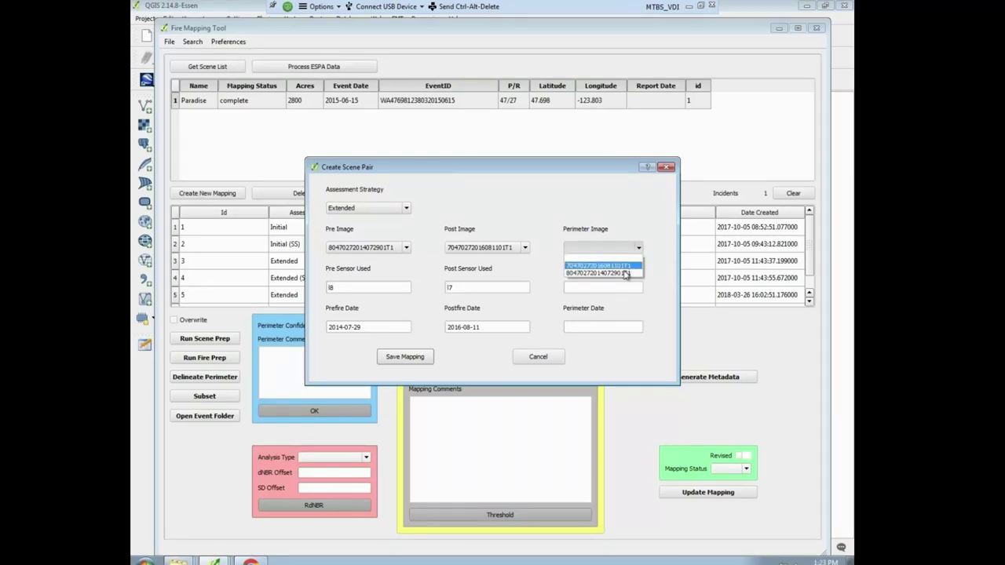
{"action": "left_click", "coordinate": [633, 227]}
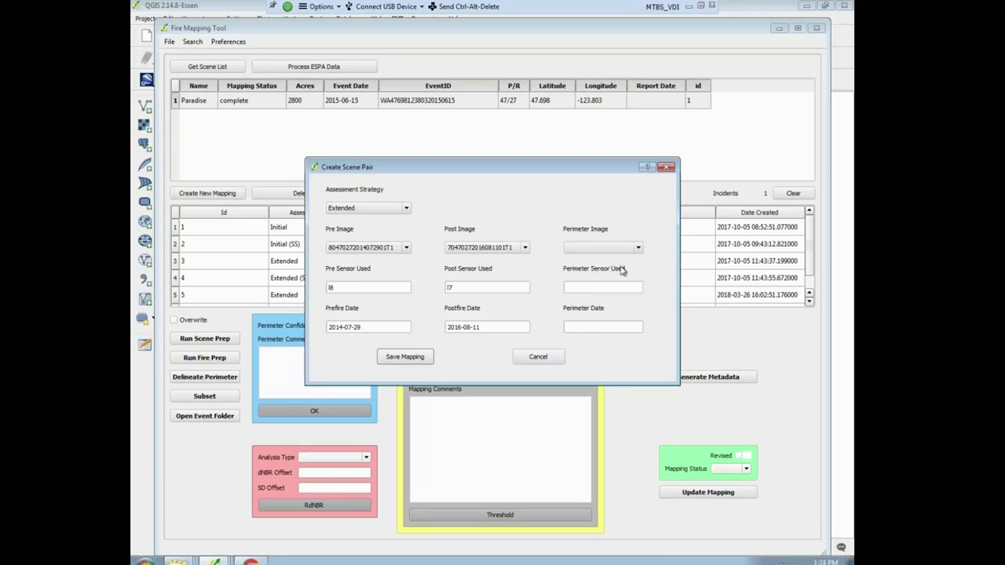
{"action": "left_click", "coordinate": [638, 248]}
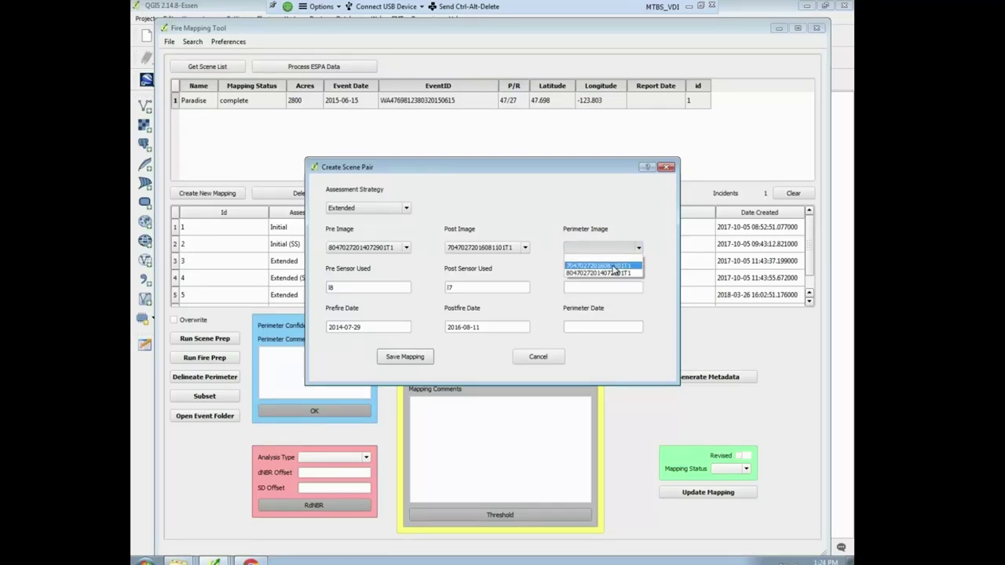
{"action": "left_click", "coordinate": [628, 226]}
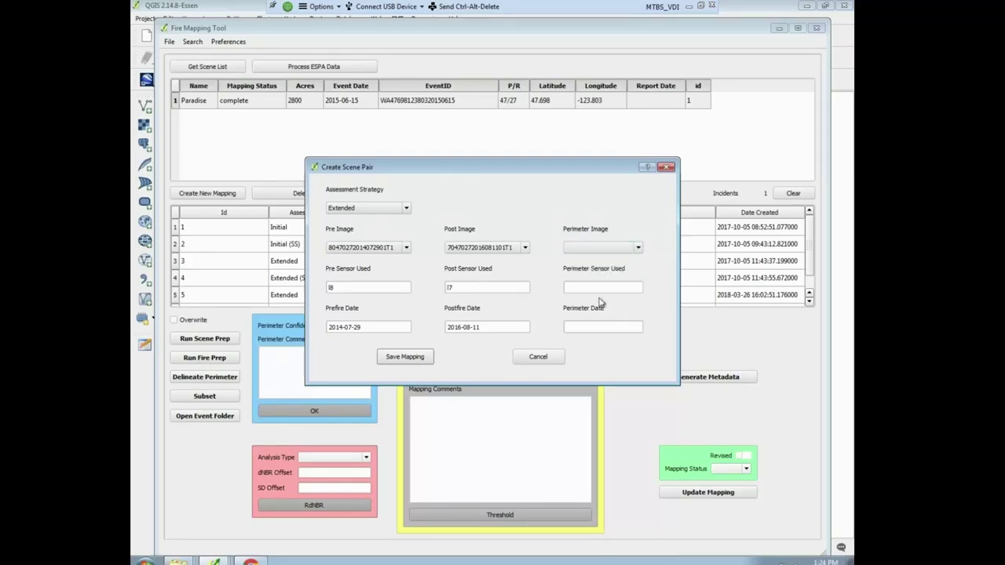
{"action": "left_click", "coordinate": [405, 356]}
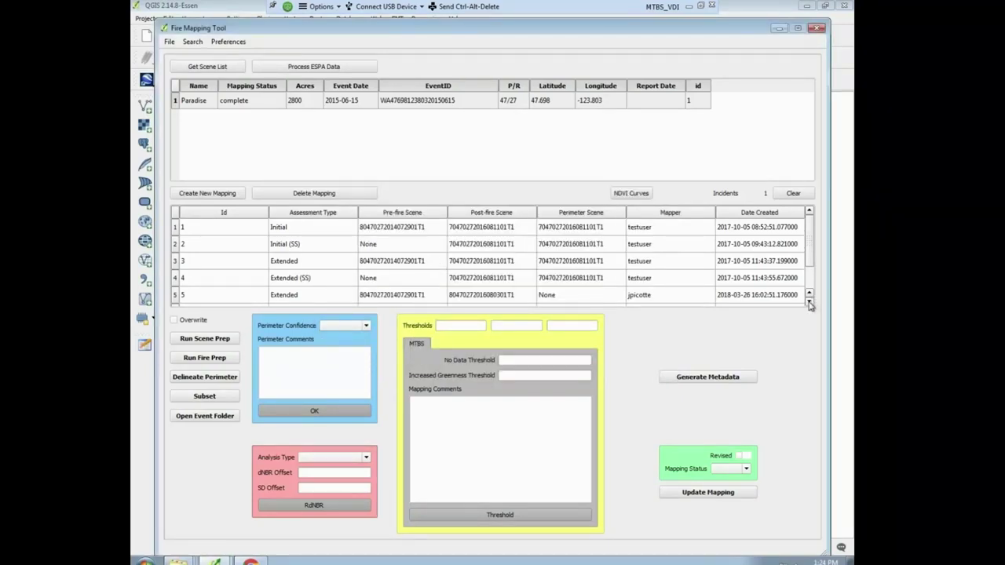
- Select the newly created Extended mapping at the end of the mapping list and try to run Scene Prep on it
{"action": "scroll", "coordinate": [809, 302], "scroll_direction": "down", "scroll_amount": 1}
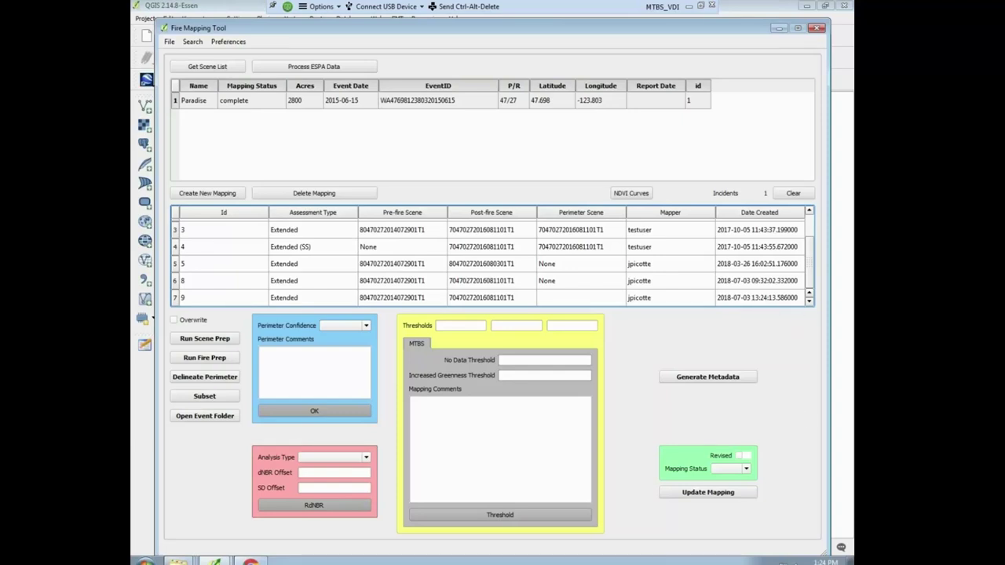
{"action": "left_click", "coordinate": [762, 300]}
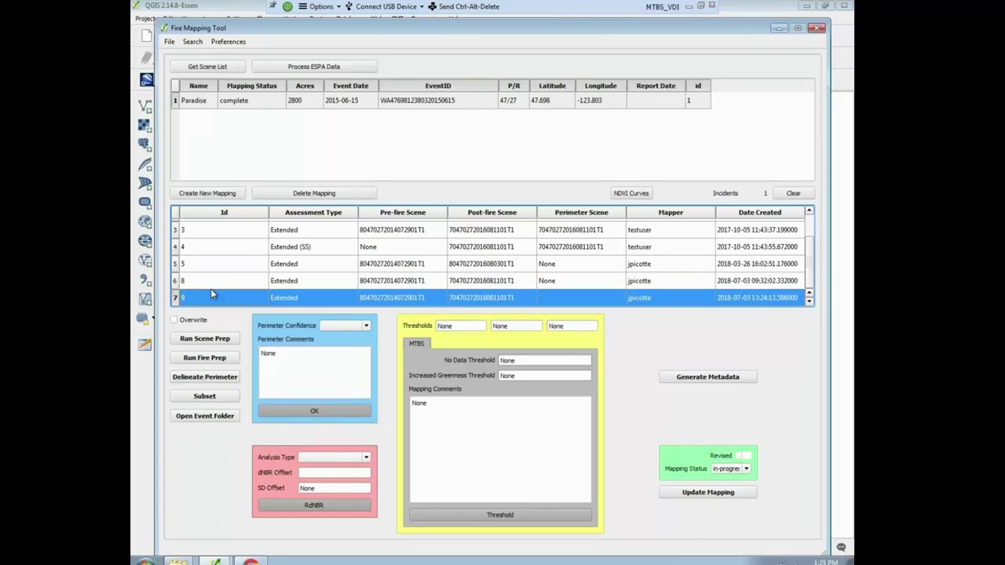
{"action": "left_click", "coordinate": [222, 343]}
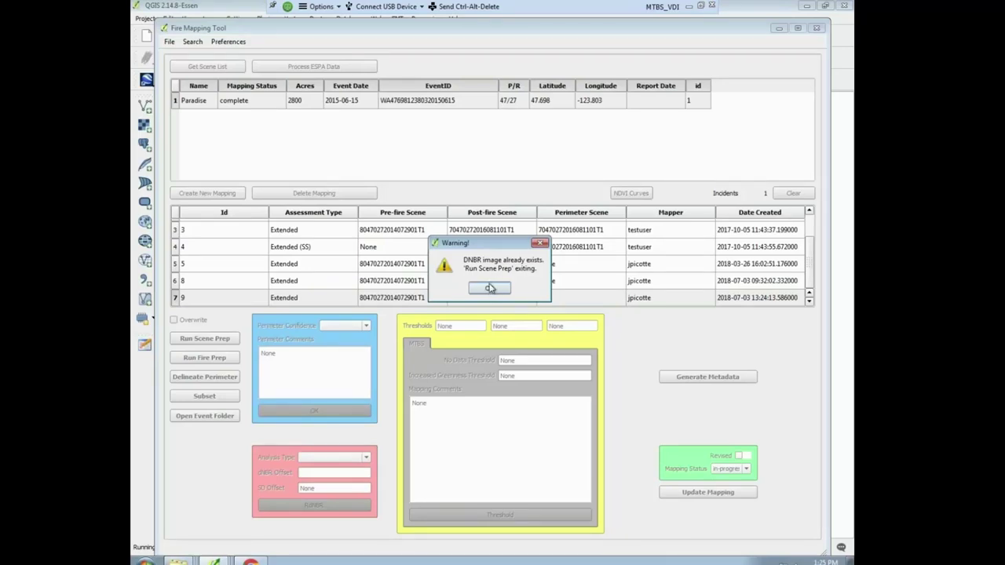
{"action": "left_click", "coordinate": [489, 289]}
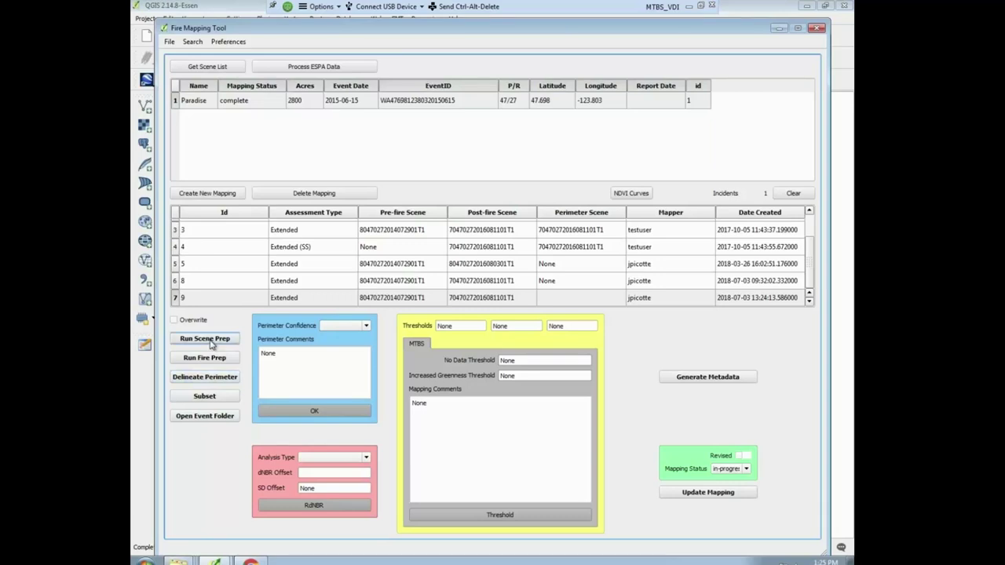
- Turn on the Overwrite option for Scene Prep and turn it off again
{"action": "left_click", "coordinate": [175, 321]}
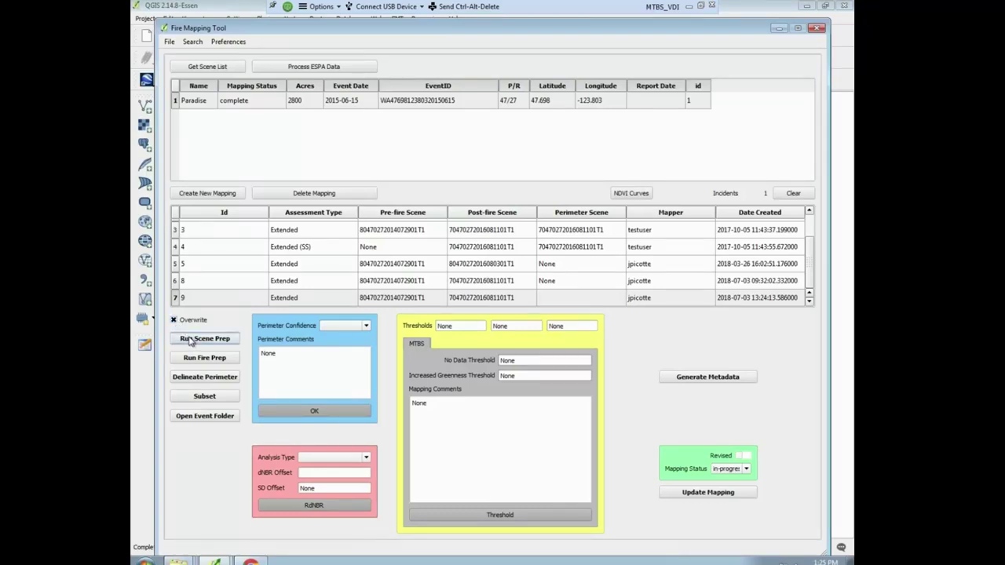
{"action": "left_click", "coordinate": [182, 341]}
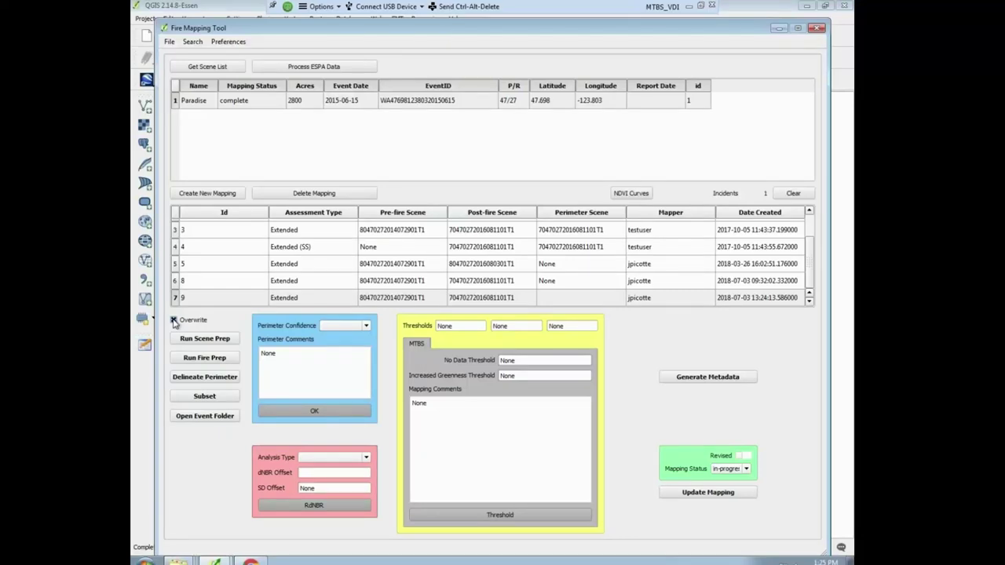
{"action": "left_click", "coordinate": [173, 320]}
- Check the main QGIS window, return to the Fire Mapping Tool, and run Fire Prep for the selected mapping
{"action": "left_click", "coordinate": [206, 377]}
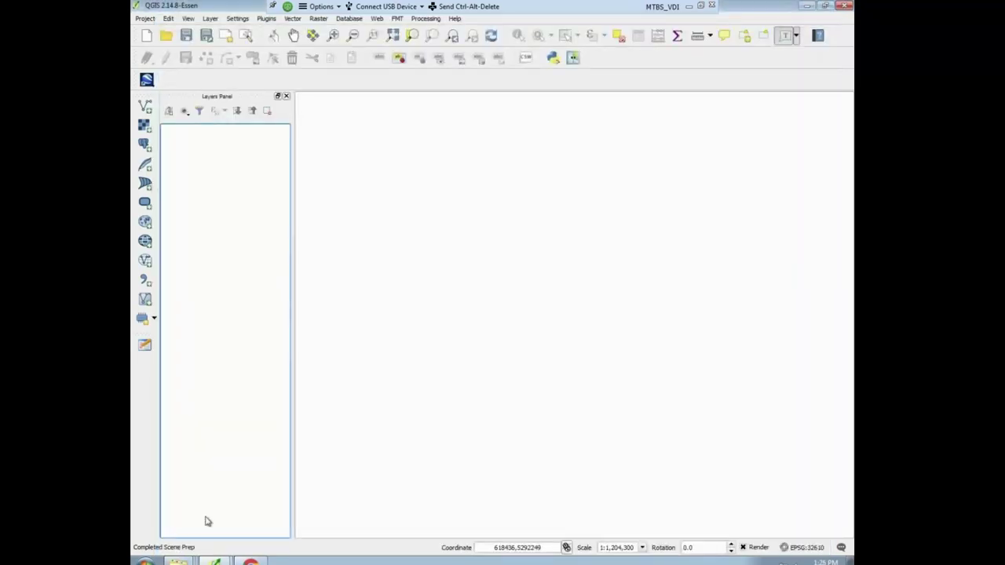
{"action": "left_click", "coordinate": [215, 561]}
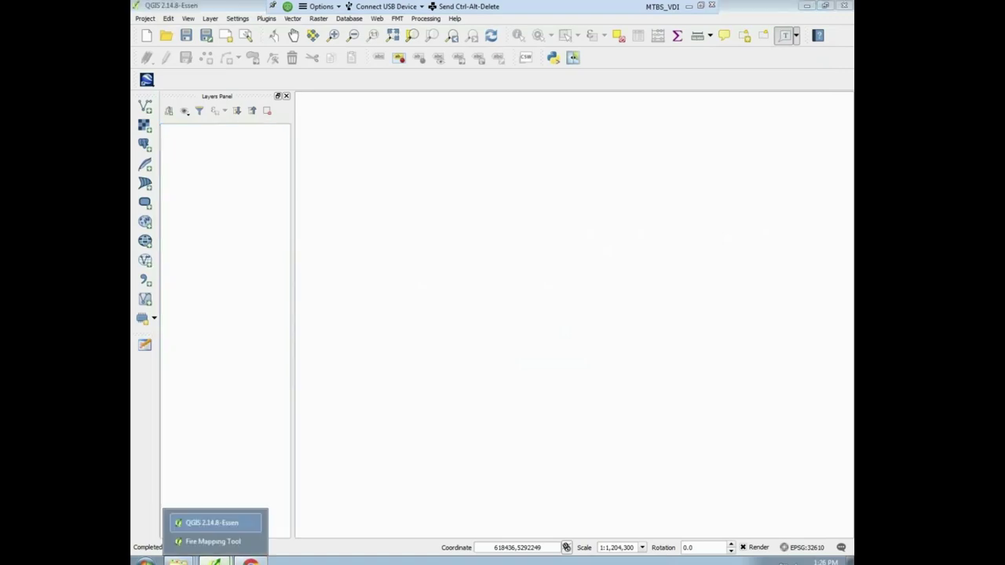
{"action": "left_click", "coordinate": [219, 541]}
{"action": "left_click", "coordinate": [223, 361]}
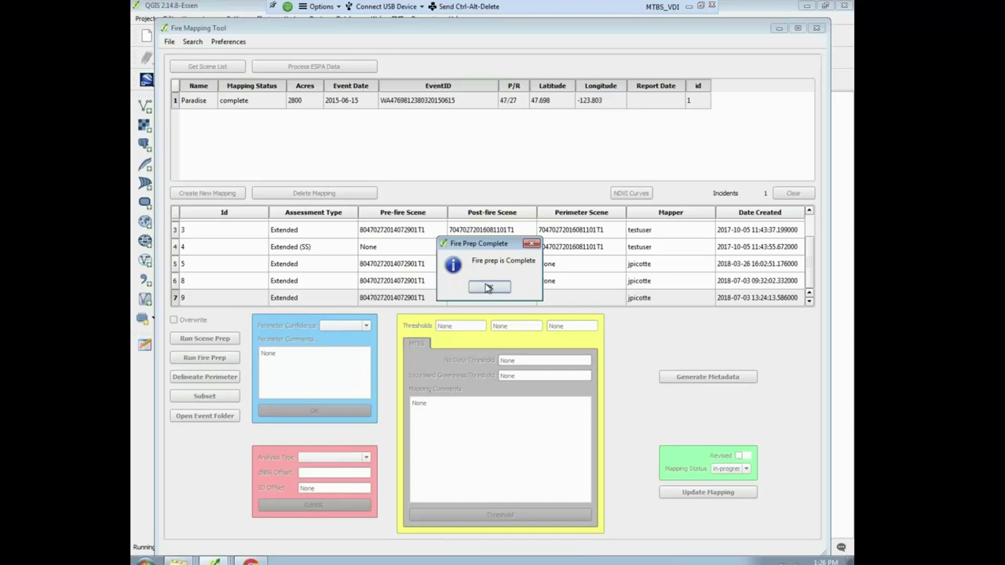
- Open the event folder of the selected mapping and examine its QGIS project, burn boundary and mask files
{"action": "left_click", "coordinate": [488, 289]}
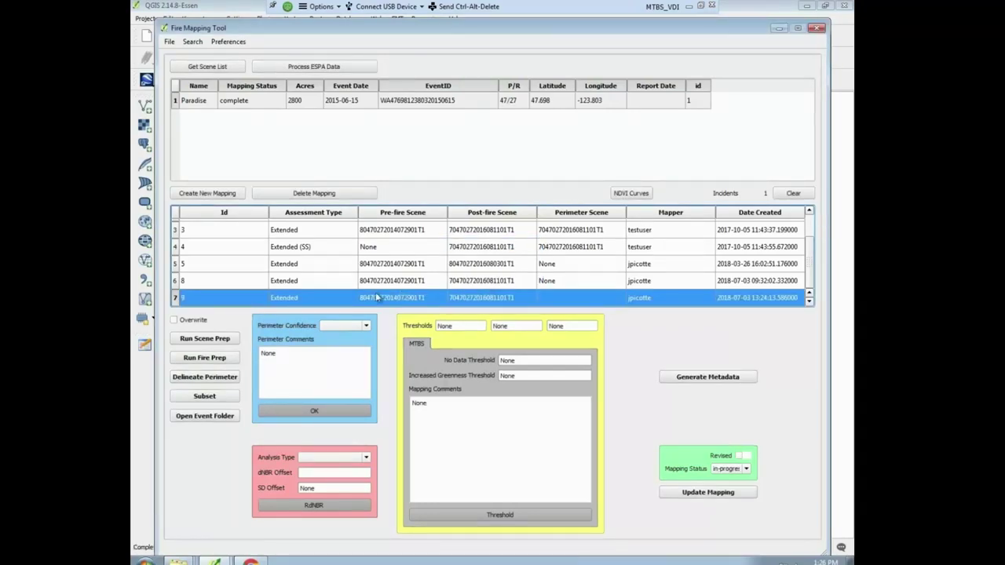
{"action": "left_click", "coordinate": [219, 422]}
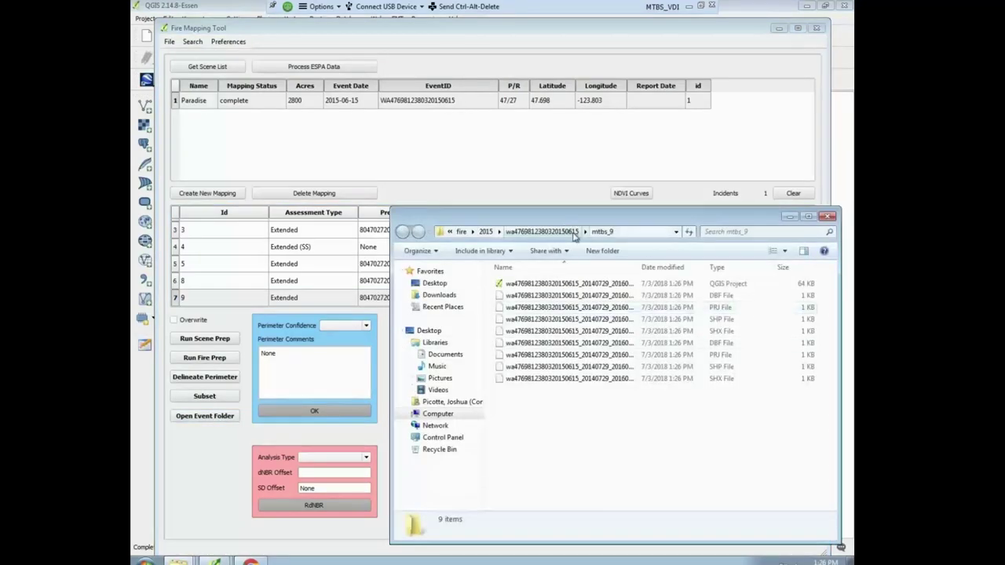
{"action": "left_click_drag", "start_coordinate": [457, 120], "coordinate": [498, 149]}
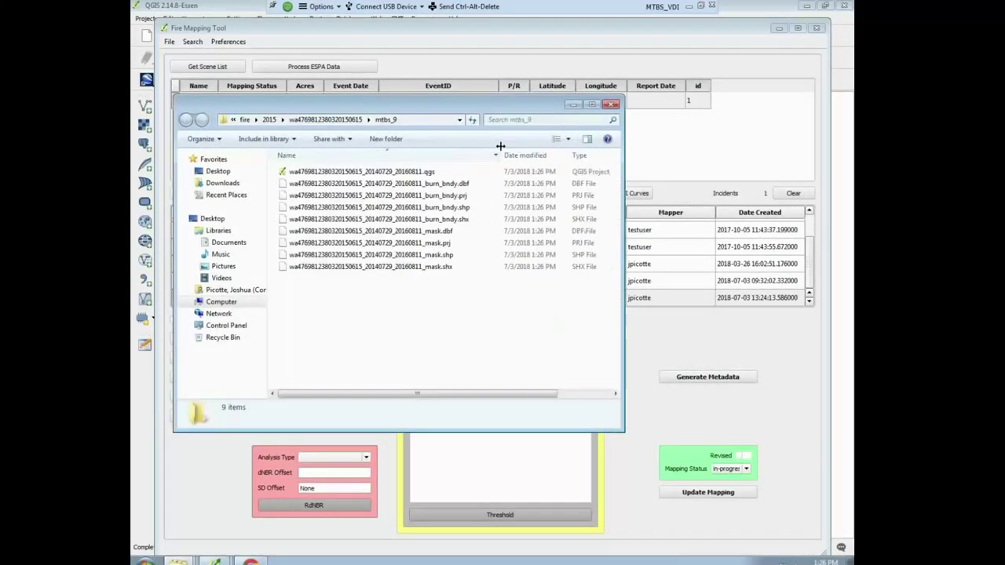
{"action": "left_click", "coordinate": [424, 174]}
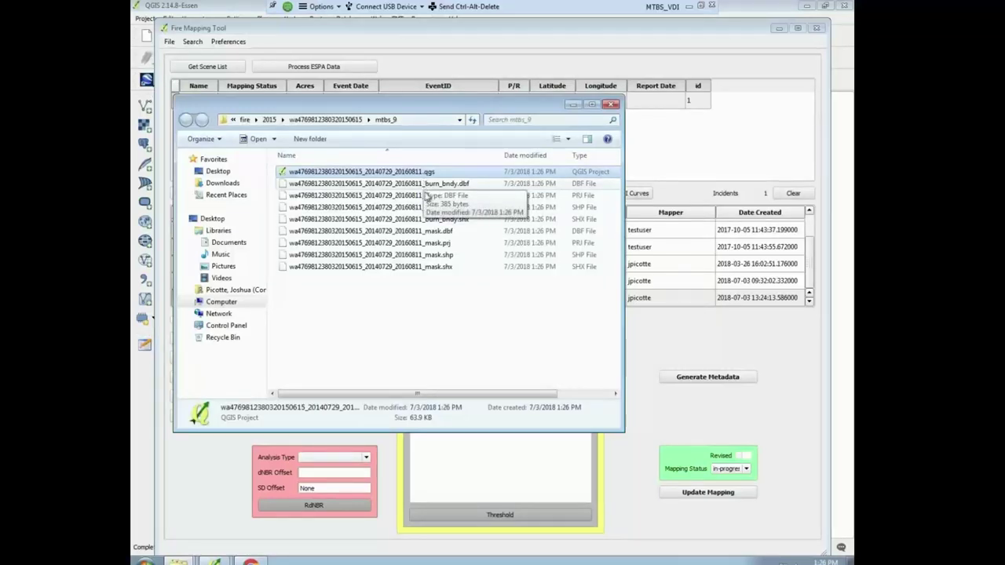
{"action": "left_click", "coordinate": [434, 184]}
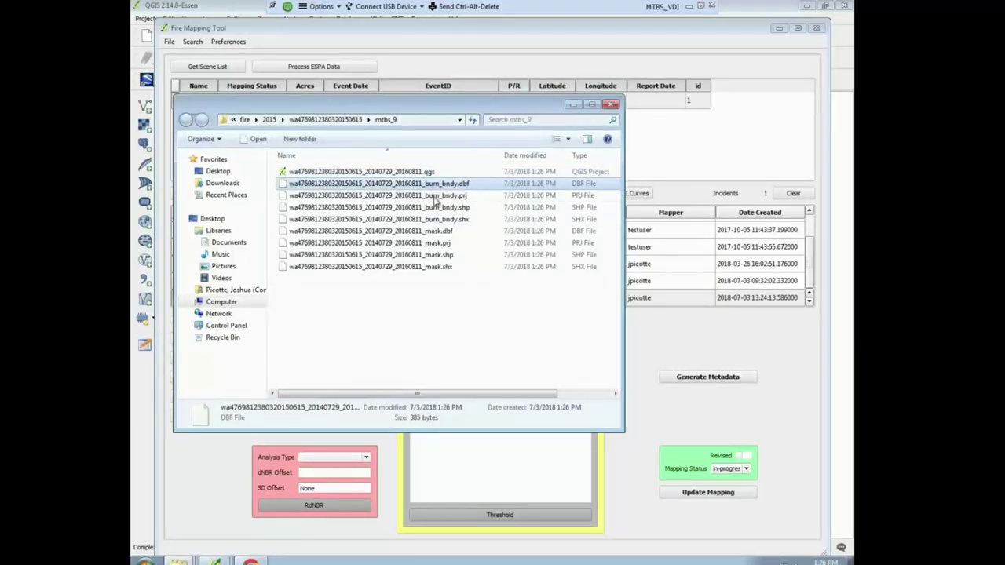
{"action": "left_click", "coordinate": [440, 232]}
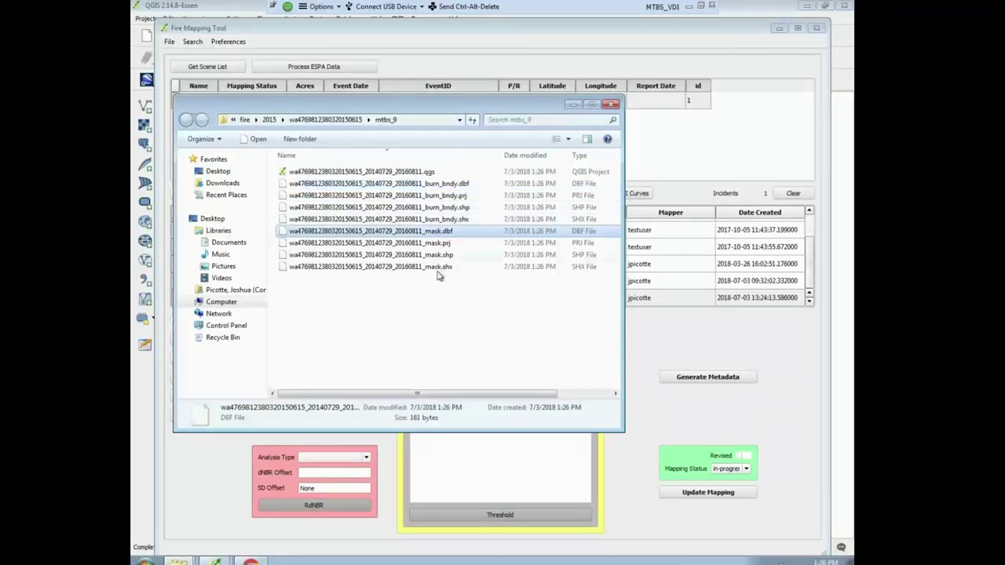
{"action": "left_click", "coordinate": [443, 268]}
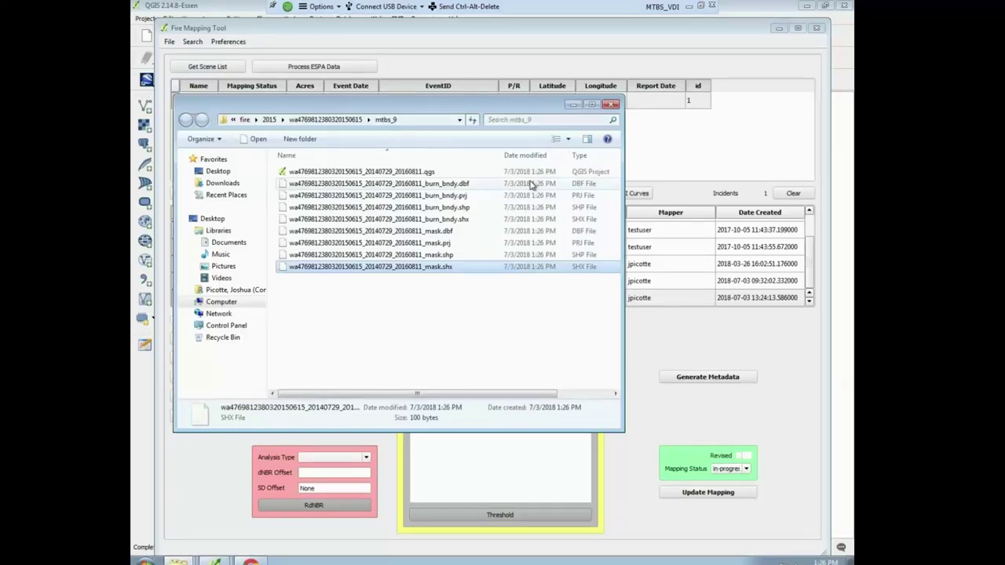
{"action": "left_click", "coordinate": [573, 106]}
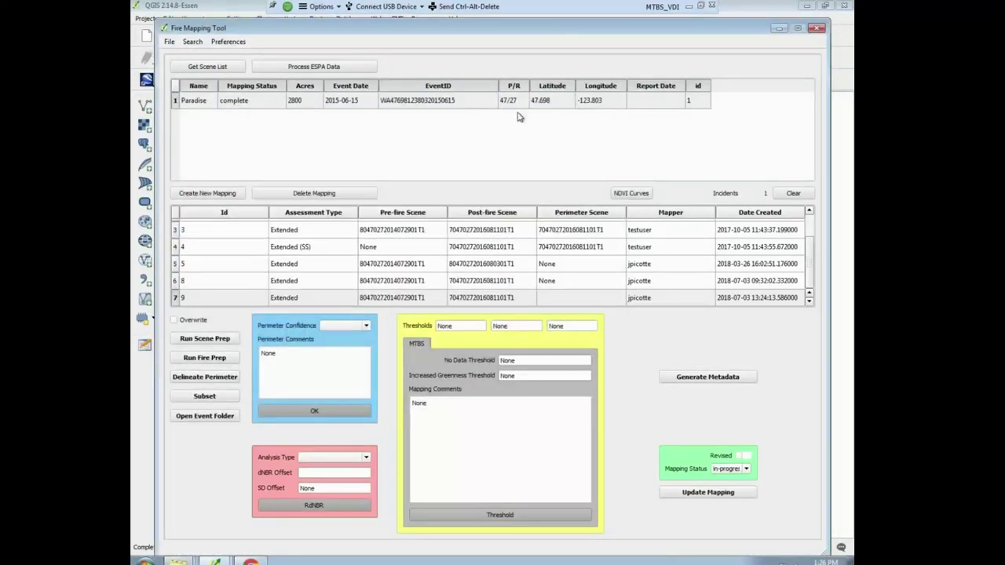
- Load the mapping's project with Delineate Perimeter, check the .qgs file in the mtbs_9 folder, and dismiss the older-project notice in QGIS
{"action": "left_click", "coordinate": [222, 379]}
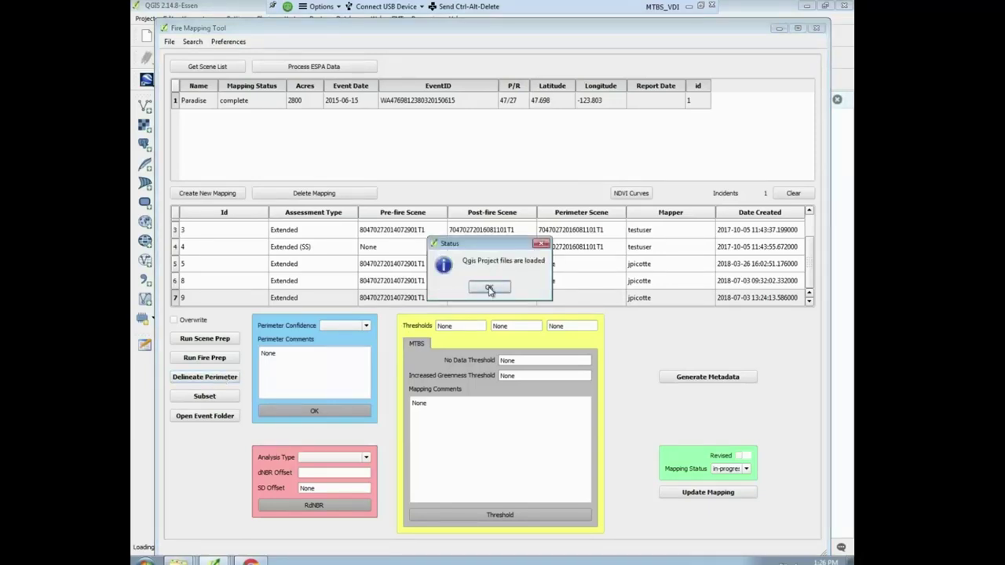
{"action": "left_click", "coordinate": [488, 289]}
{"action": "mouse_move", "coordinate": [179, 561]}
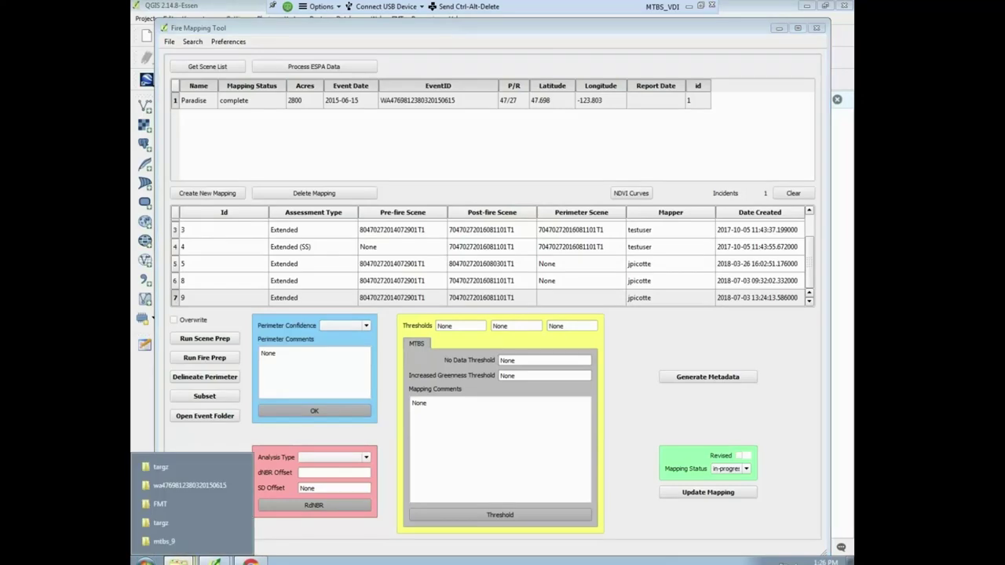
{"action": "left_click", "coordinate": [164, 541]}
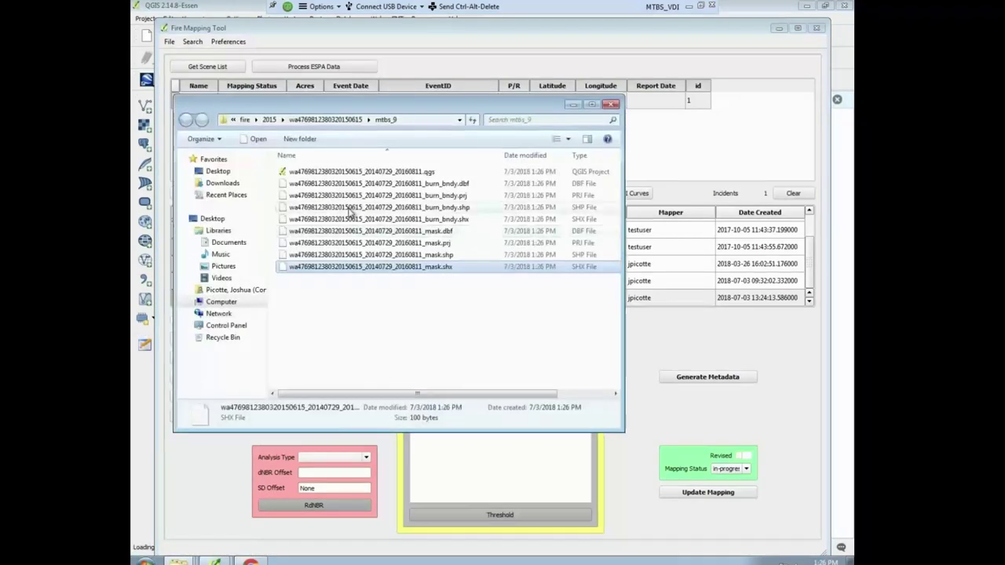
{"action": "left_click", "coordinate": [385, 171]}
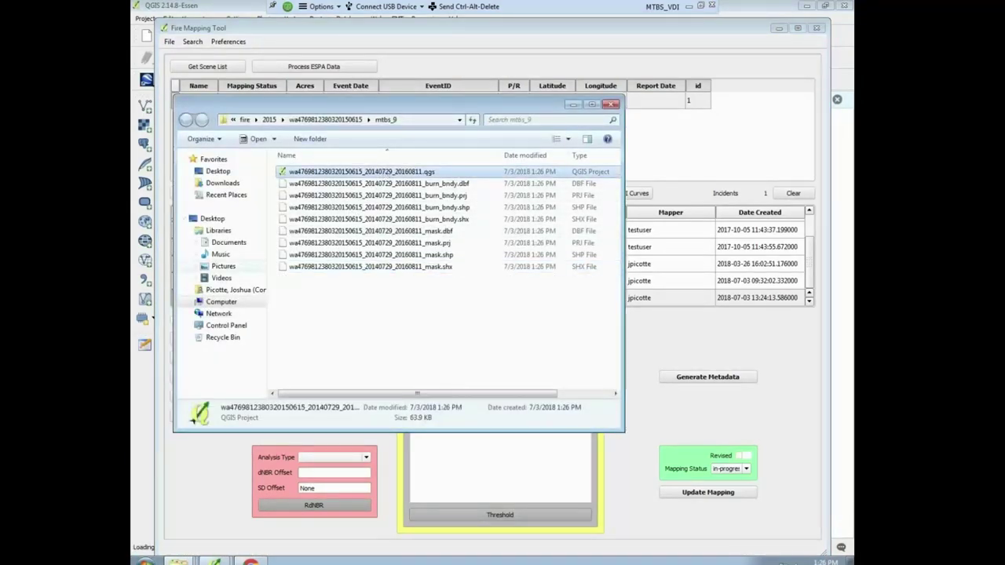
{"action": "key", "text": "Return"}
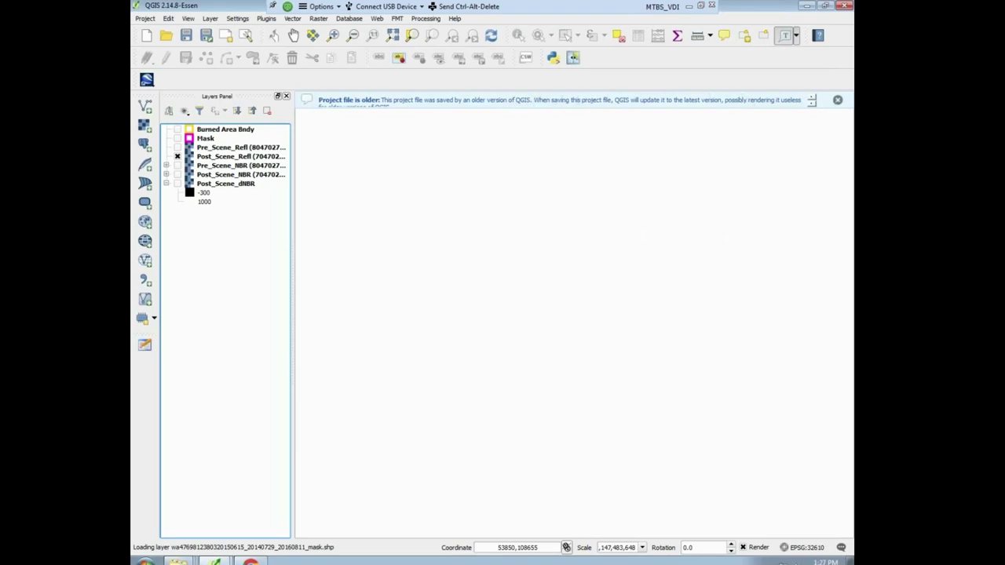
{"action": "left_click", "coordinate": [837, 100]}
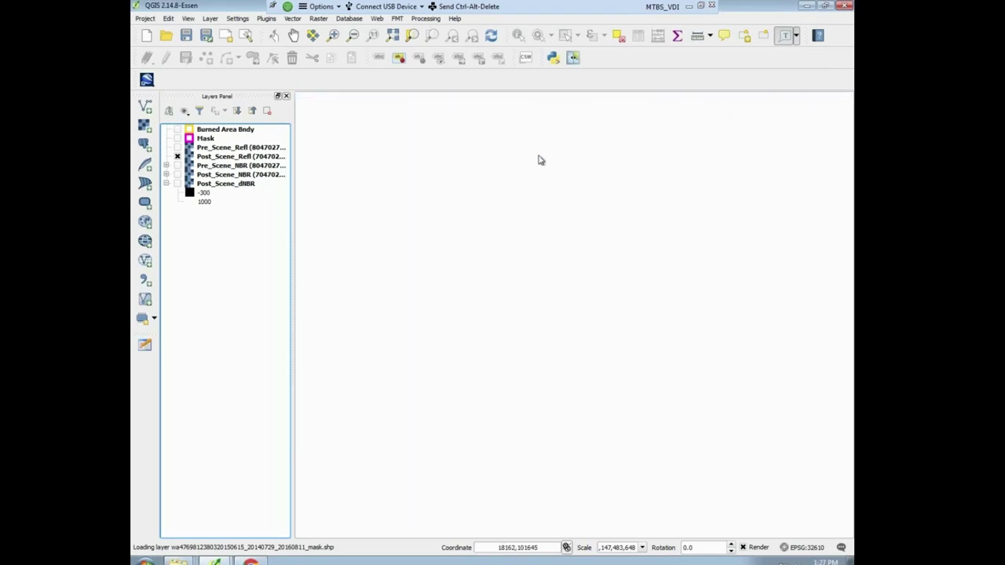
- Review the loaded layers and zoom the map to the full extent of the Post_Scene_Refl layer
{"action": "left_click", "coordinate": [232, 130]}
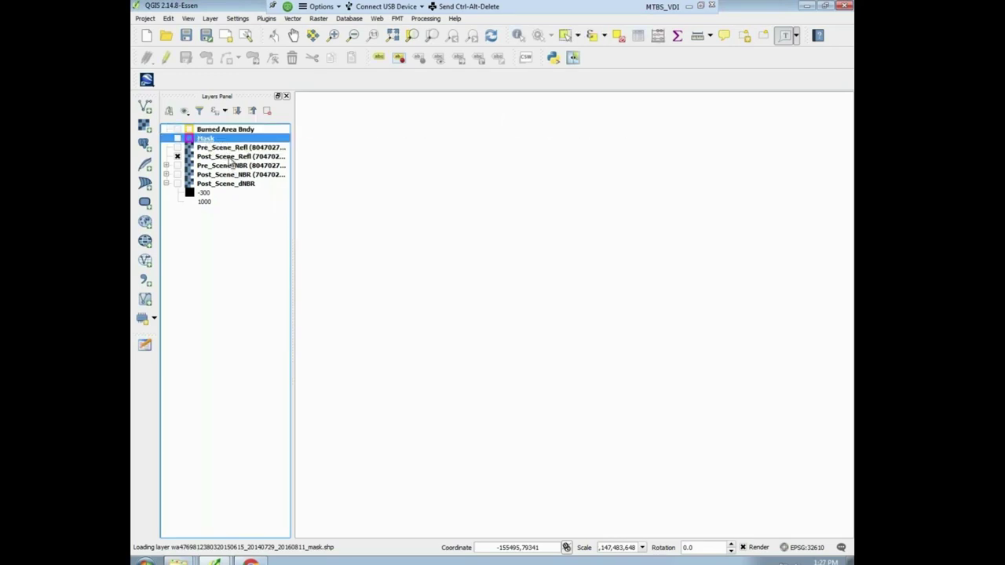
{"action": "left_click", "coordinate": [229, 159]}
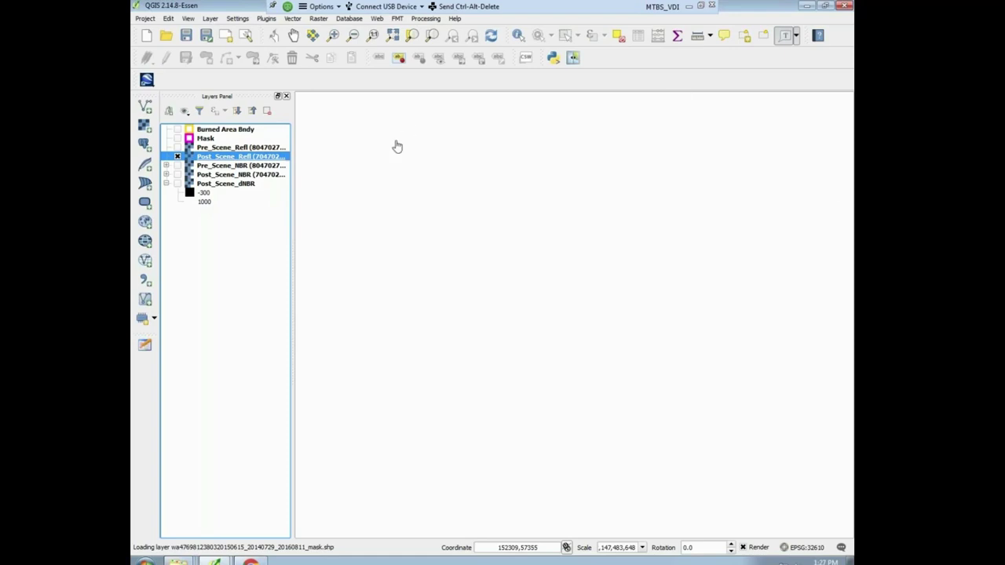
{"action": "right_click", "coordinate": [237, 158]}
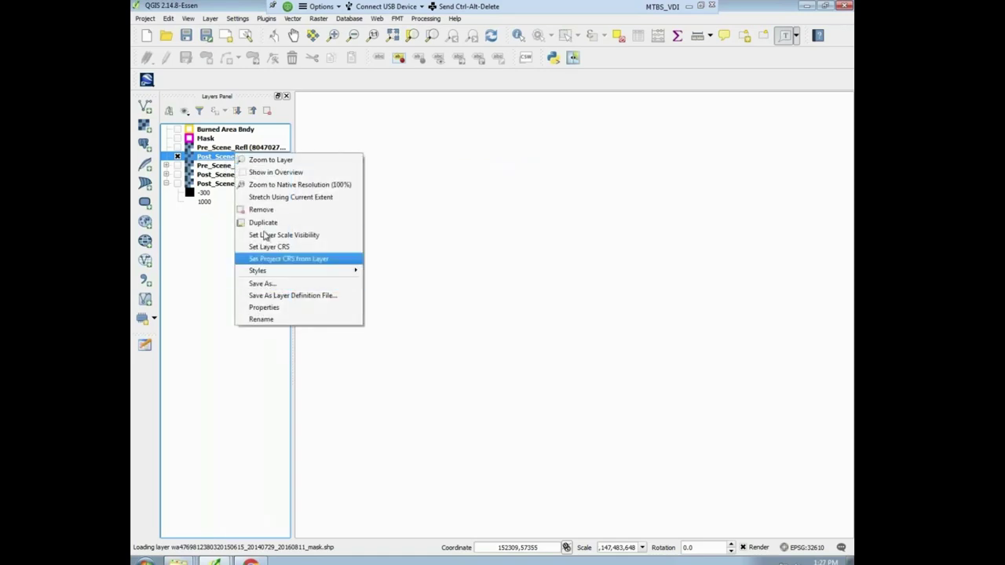
{"action": "left_click", "coordinate": [281, 162]}
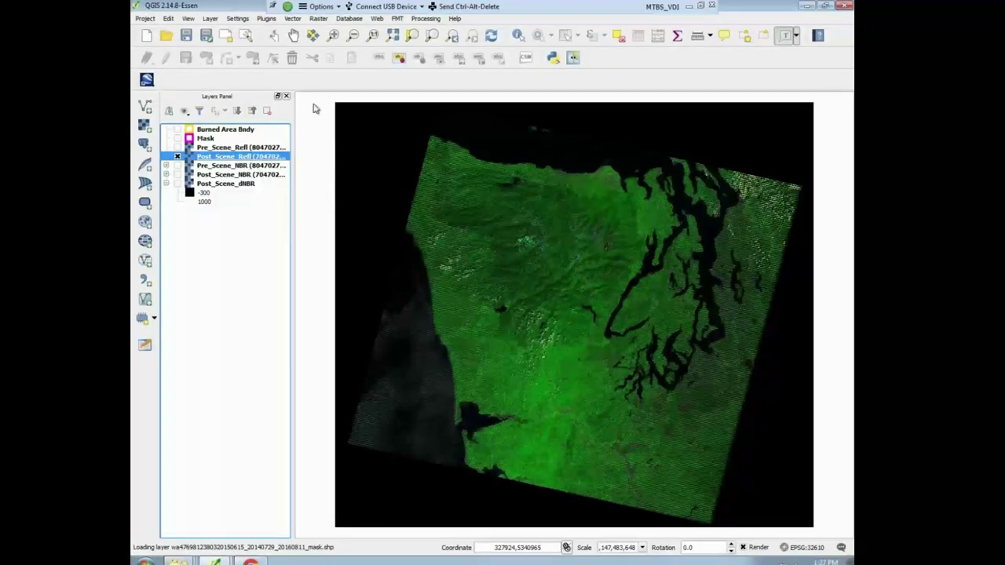
- Locate the brownish burn scar southwest of the bright green snowfield in the post-fire scene and examine it with its surroundings
{"action": "left_click", "coordinate": [333, 35]}
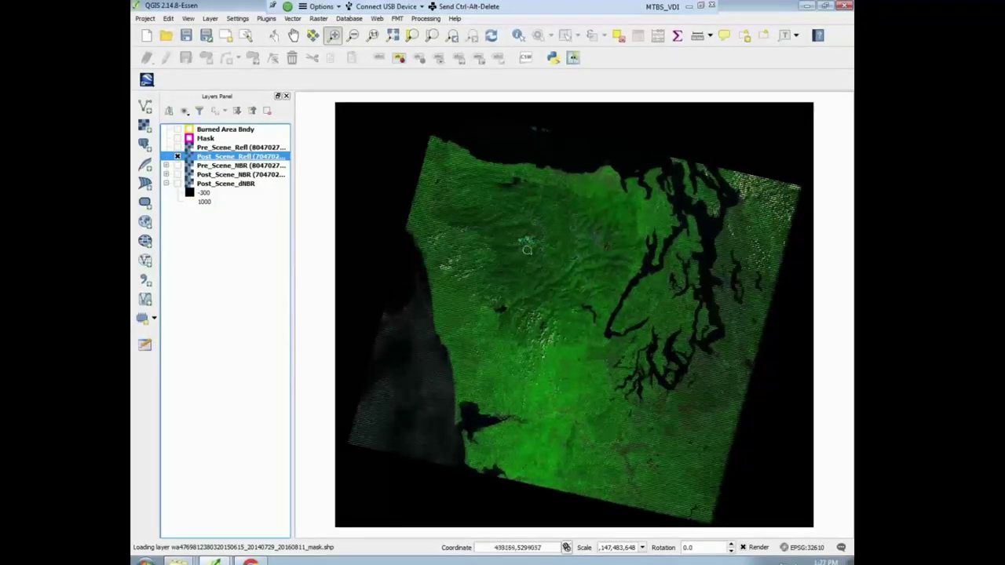
{"action": "left_click_drag", "start_coordinate": [496, 227], "coordinate": [555, 274]}
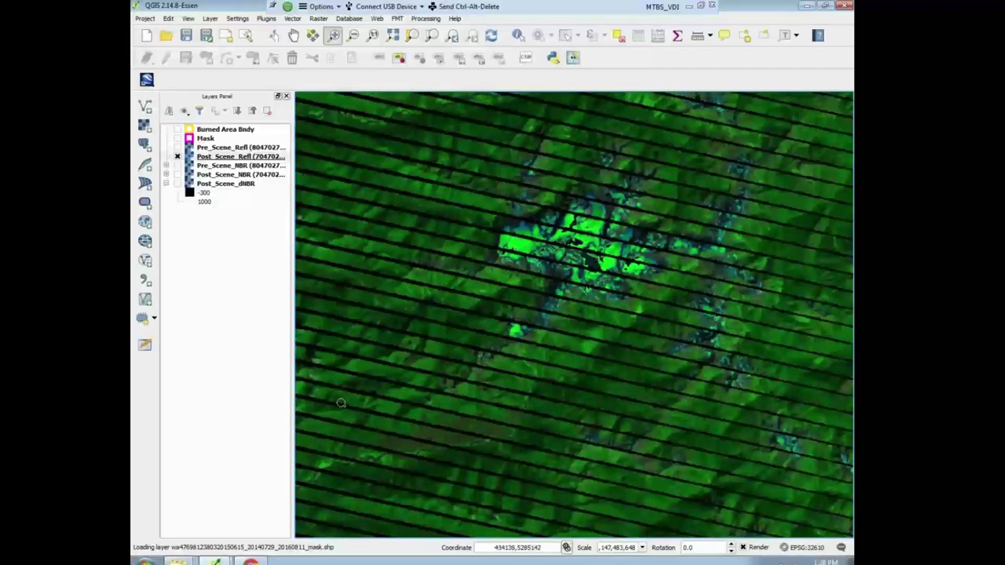
{"action": "left_click", "coordinate": [293, 35]}
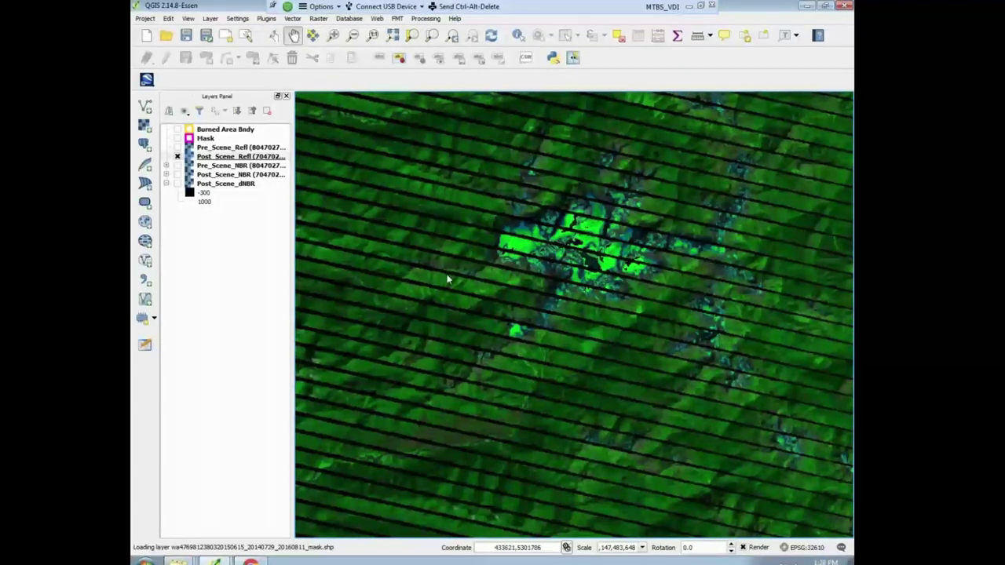
{"action": "left_click", "coordinate": [451, 35]}
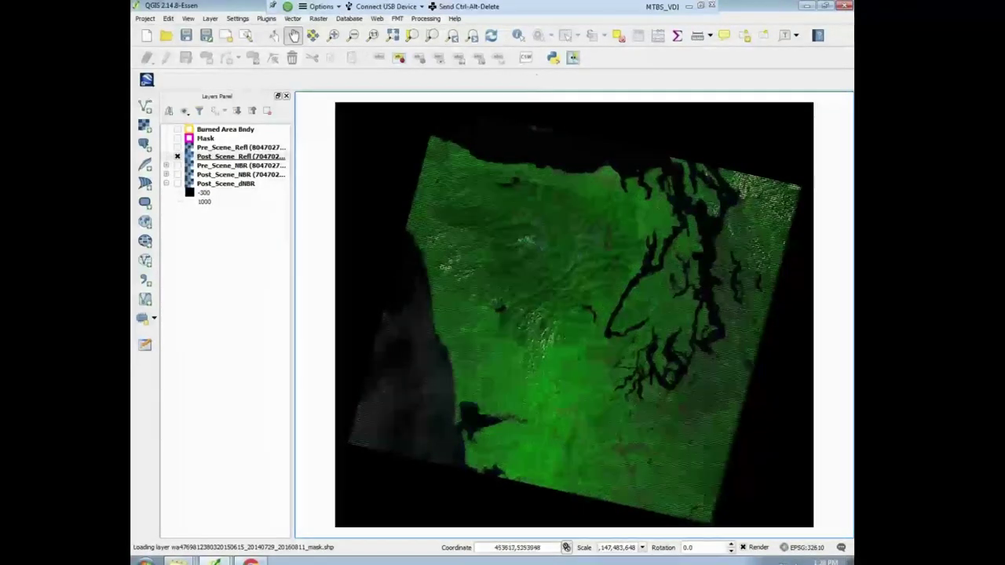
{"action": "left_click", "coordinate": [471, 35]}
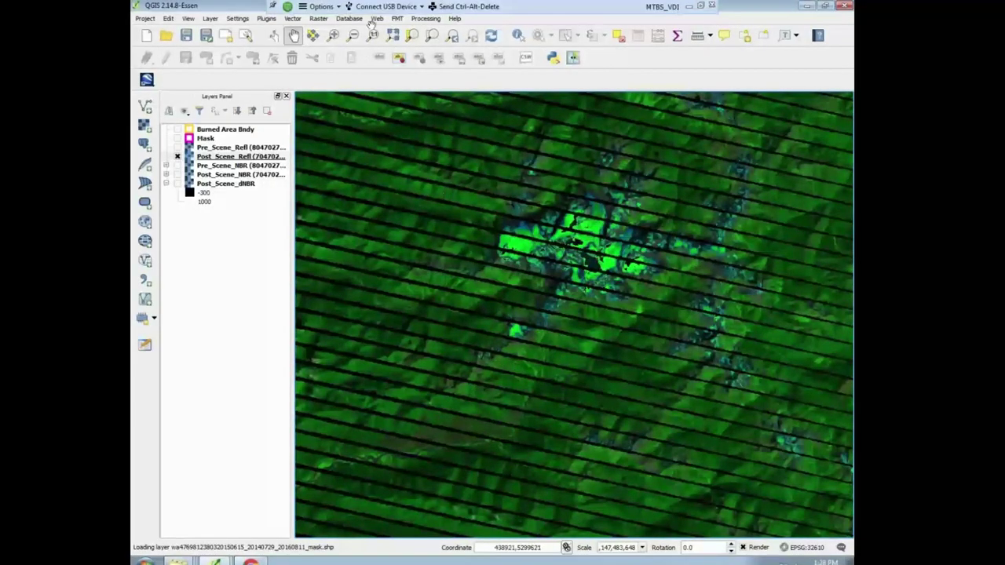
{"action": "left_click", "coordinate": [332, 36]}
{"action": "left_click_drag", "start_coordinate": [345, 336], "coordinate": [633, 481]}
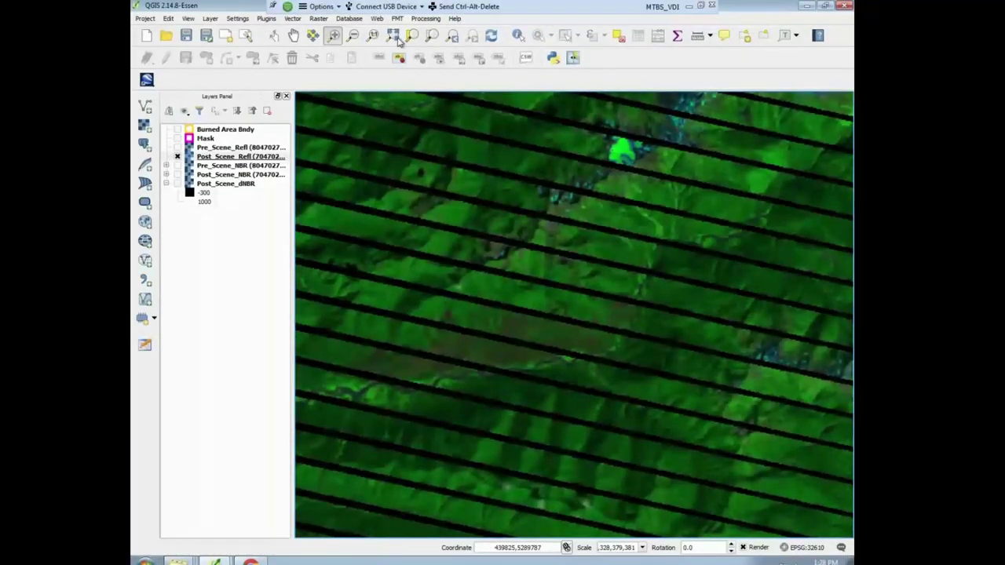
{"action": "left_click", "coordinate": [353, 35]}
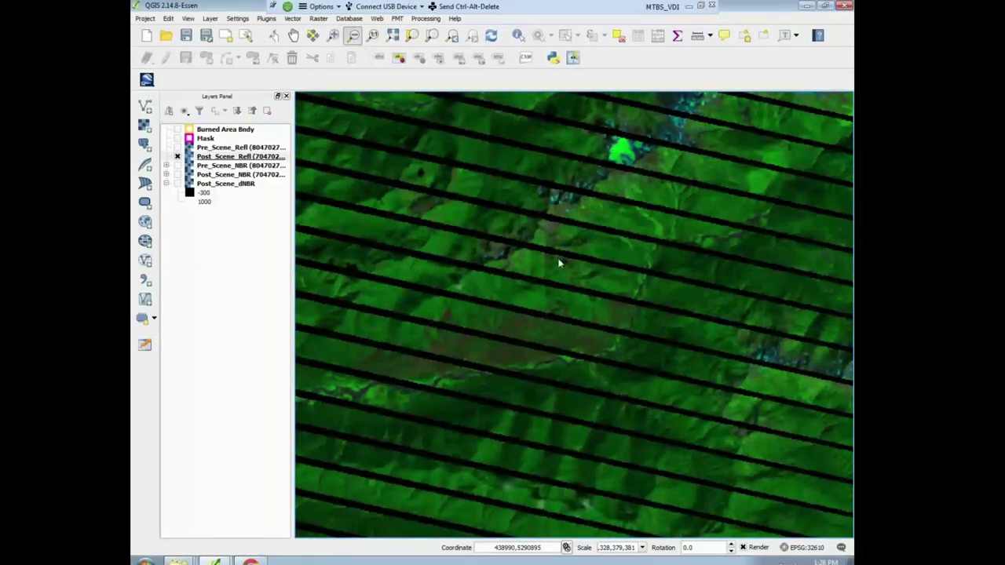
{"action": "left_click_drag", "start_coordinate": [337, 251], "coordinate": [667, 410]}
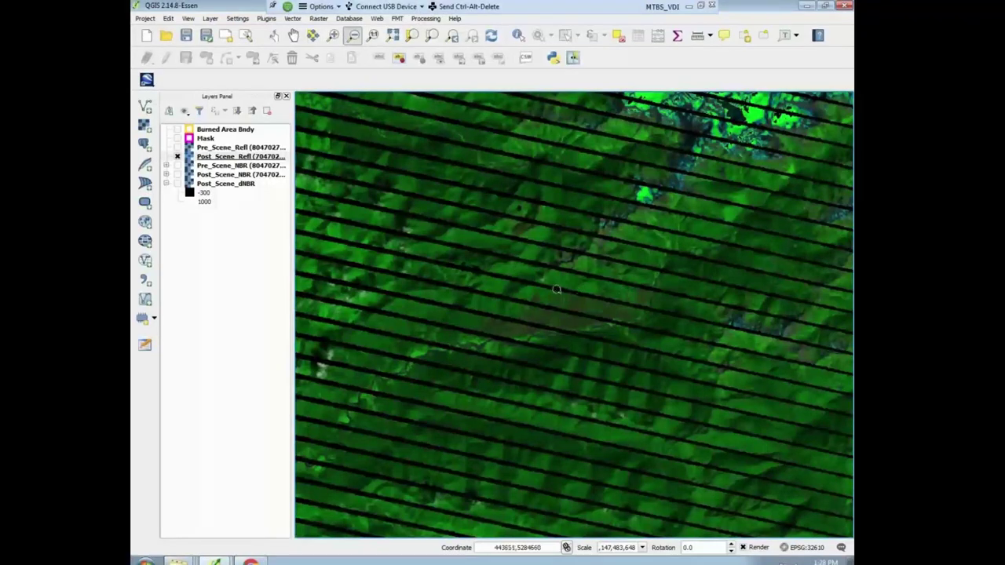
- Open the Style properties of the Post_Scene_Refl layer and check the render types, keeping Multiband color
{"action": "double_click", "coordinate": [219, 157]}
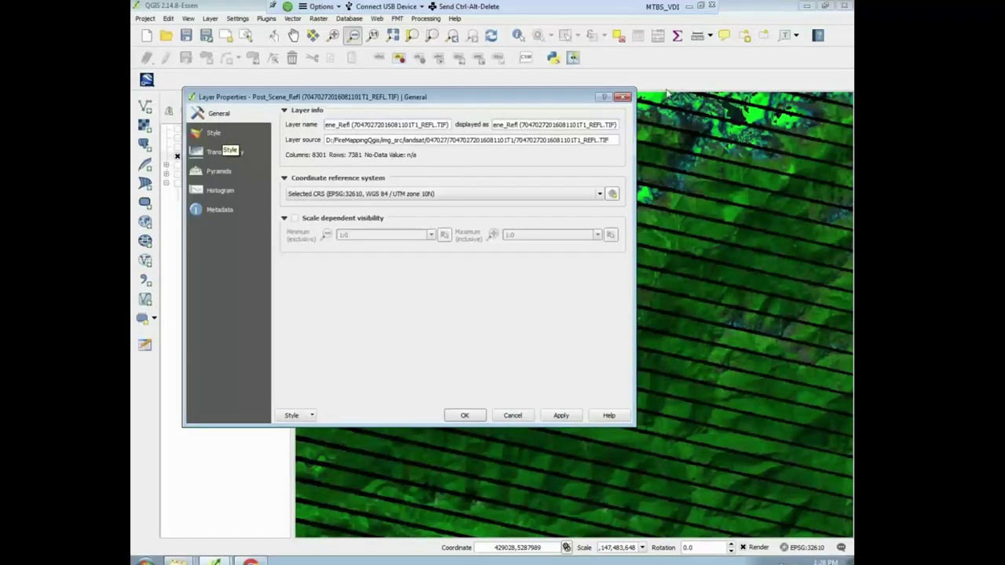
{"action": "left_click", "coordinate": [624, 97]}
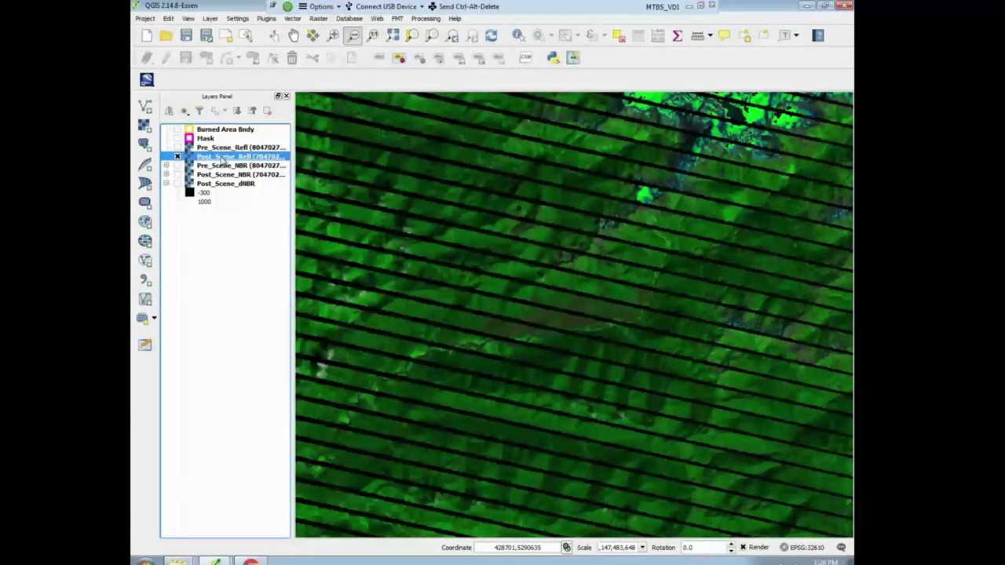
{"action": "right_click", "coordinate": [222, 160]}
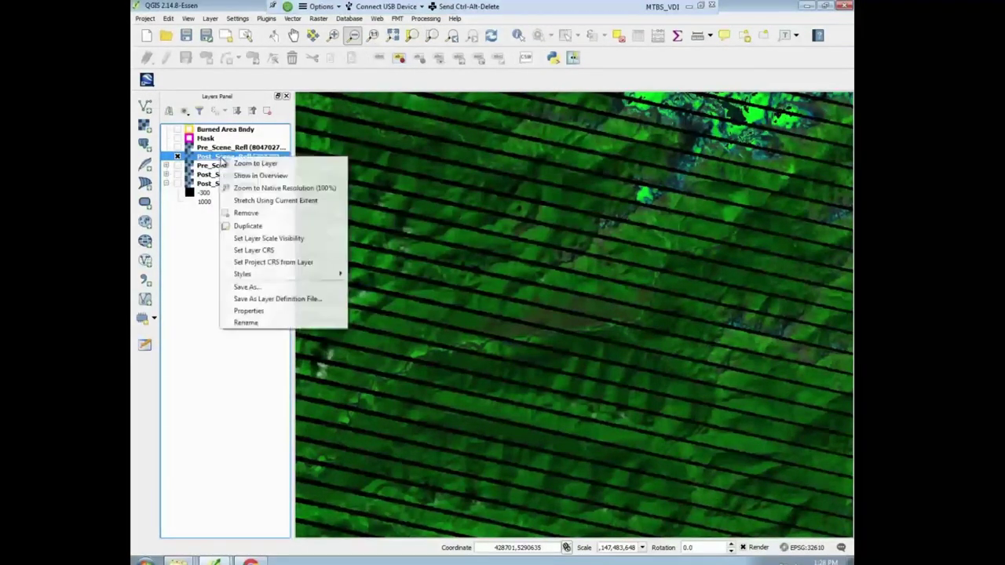
{"action": "left_click", "coordinate": [255, 316]}
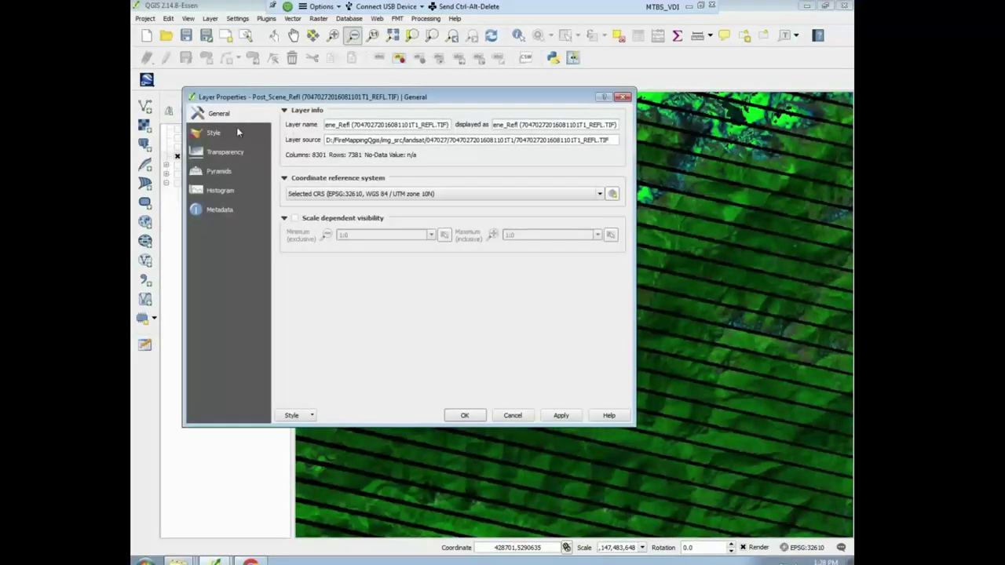
{"action": "left_click", "coordinate": [225, 137]}
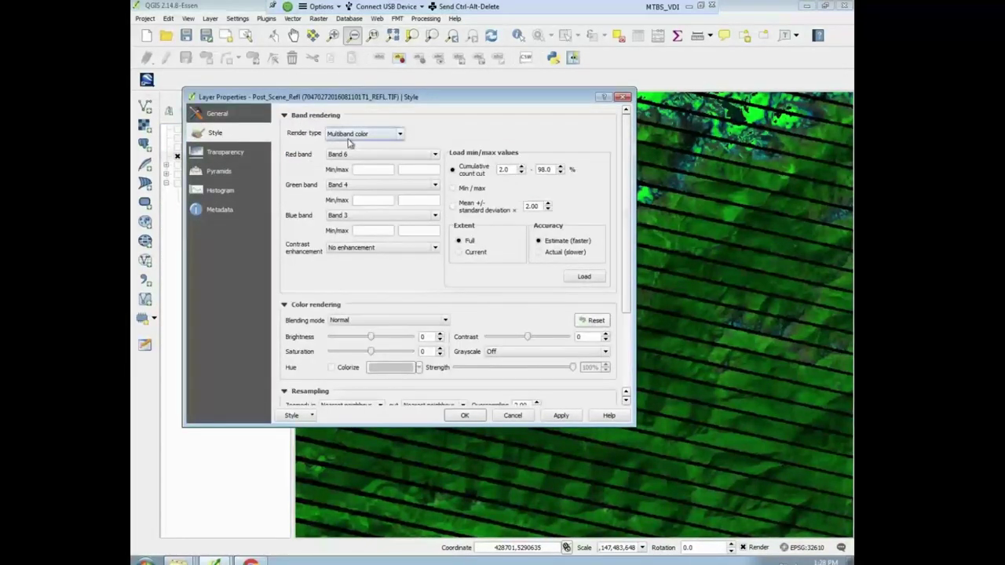
{"action": "left_click", "coordinate": [400, 135]}
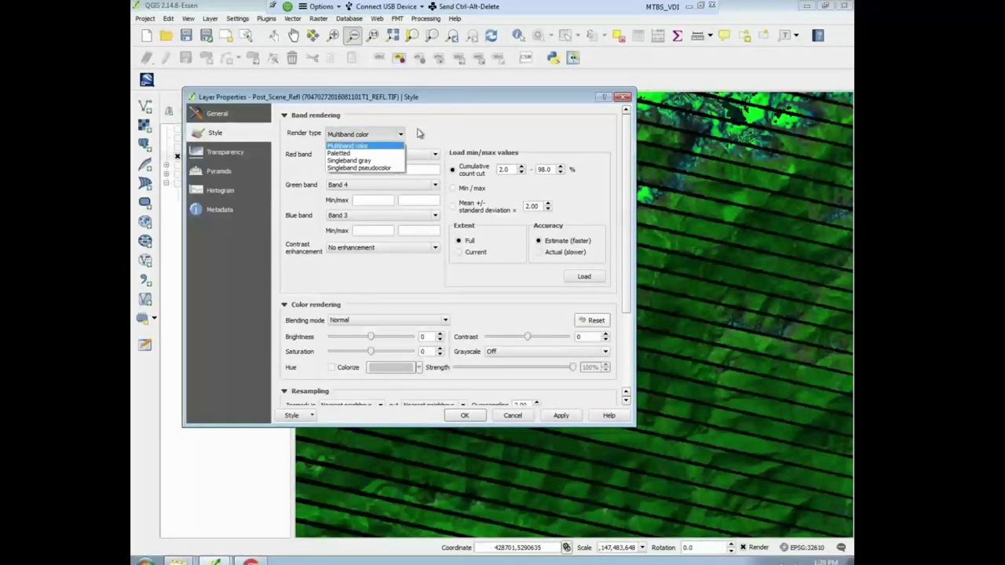
{"action": "left_click", "coordinate": [428, 130]}
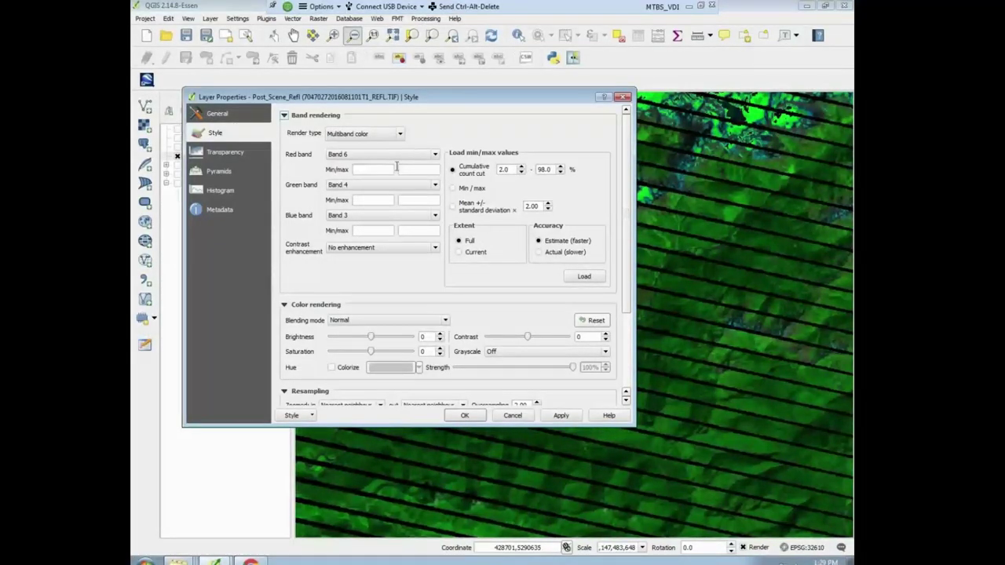
- Set the minimum to 0 and maximum to 127 for the red, green and blue bands of Post_Scene_Refl
{"action": "left_click", "coordinate": [374, 169]}
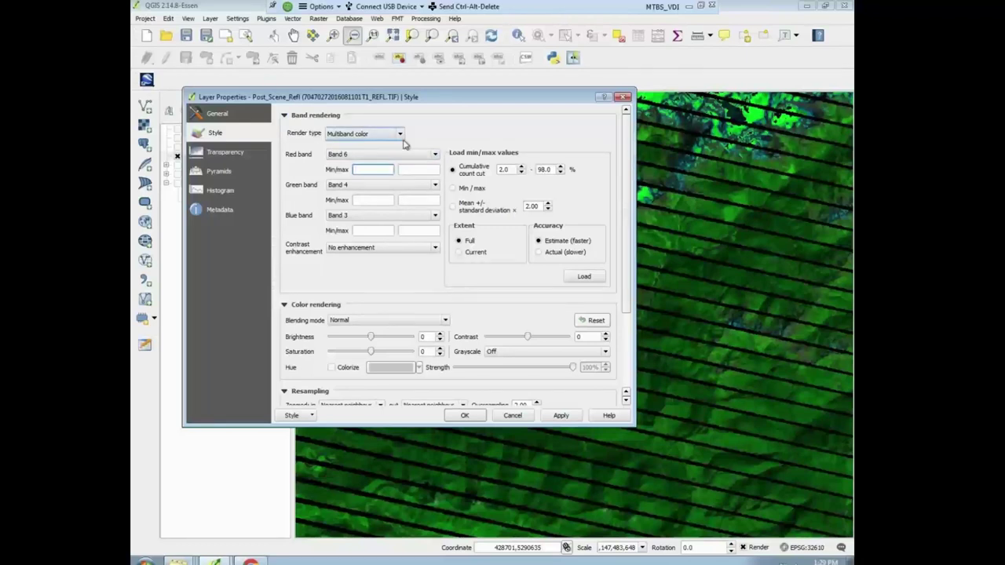
{"action": "left_click", "coordinate": [423, 170]}
{"action": "type", "text": "127"}
{"action": "left_click", "coordinate": [380, 200]}
{"action": "left_click", "coordinate": [423, 201]}
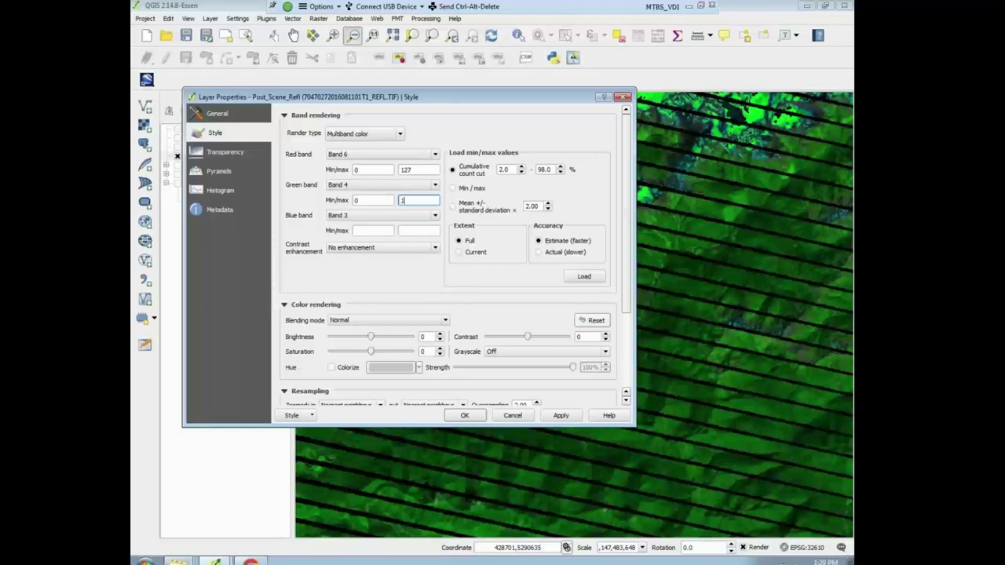
{"action": "type", "text": "7"}
{"action": "left_click", "coordinate": [363, 230]}
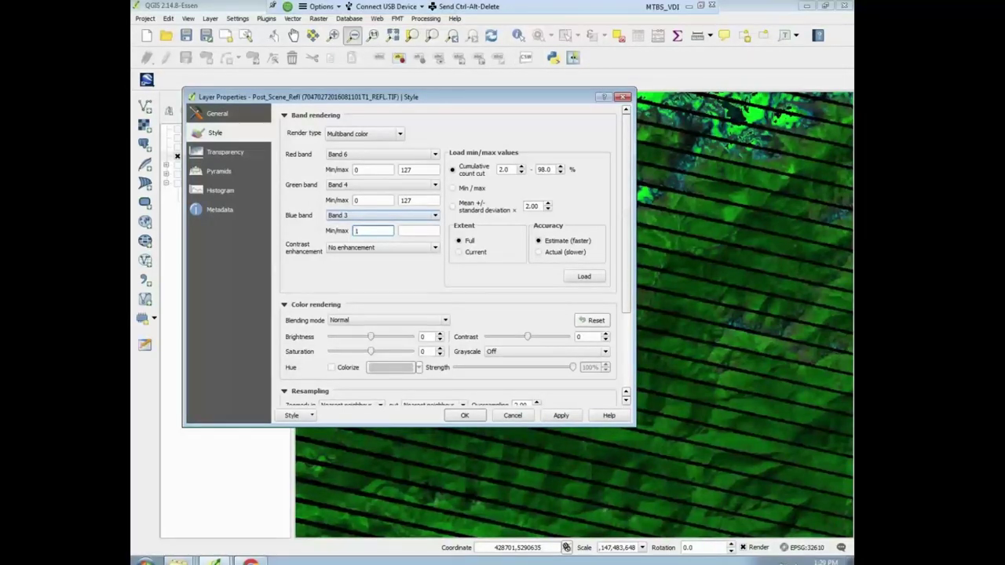
{"action": "type", "text": "0"}
{"action": "left_click", "coordinate": [424, 230]}
{"action": "type", "text": "127"}
- Apply the Stretch and clip to MinMax contrast enhancement to Post_Scene_Refl and close its properties
{"action": "left_click", "coordinate": [436, 247]}
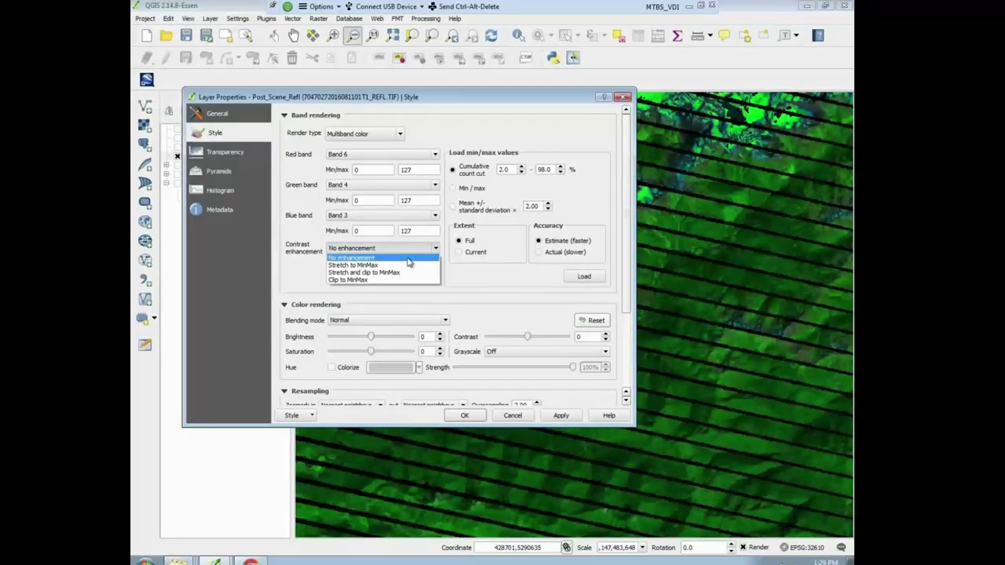
{"action": "left_click", "coordinate": [390, 272]}
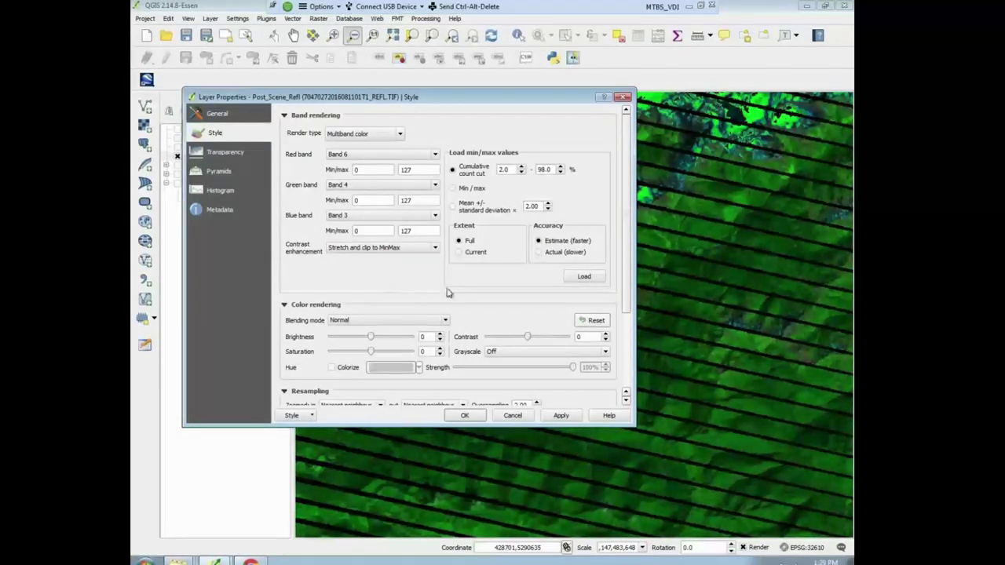
{"action": "left_click", "coordinate": [585, 278]}
{"action": "left_click", "coordinate": [560, 415]}
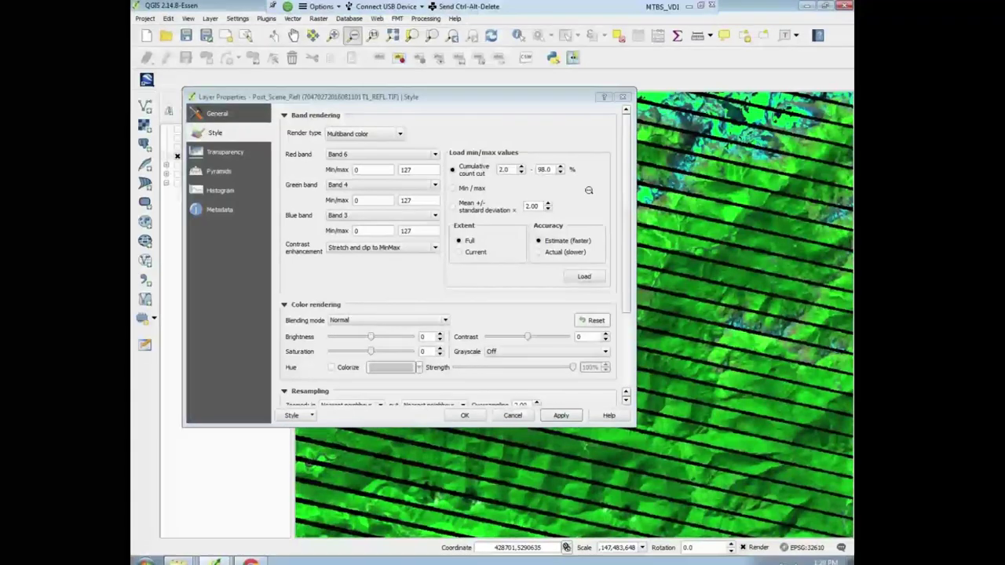
{"action": "left_click", "coordinate": [622, 97]}
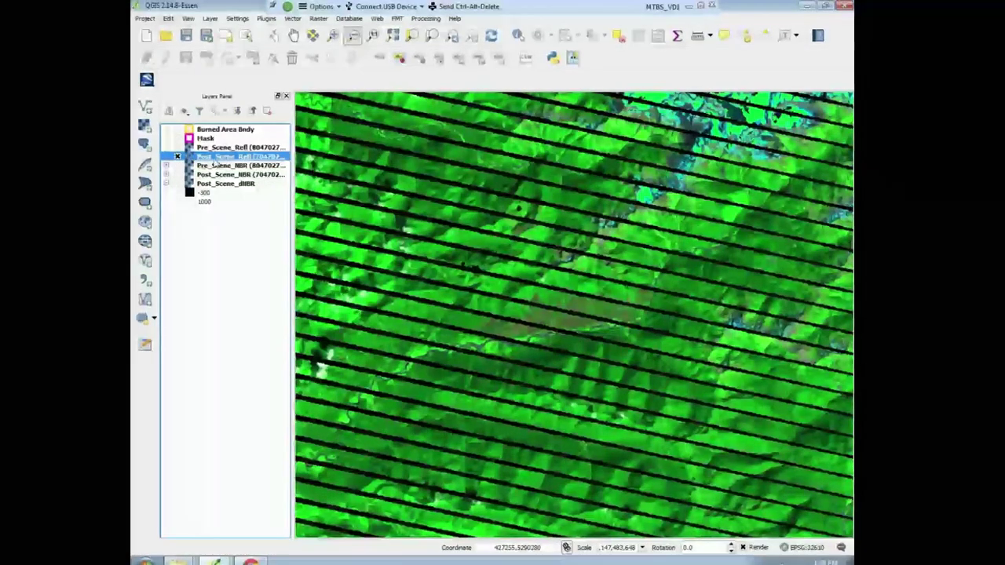
- Display the Pre_Scene_Refl layer on top of the post-fire scene and make it the active layer
{"action": "left_click", "coordinate": [178, 154]}
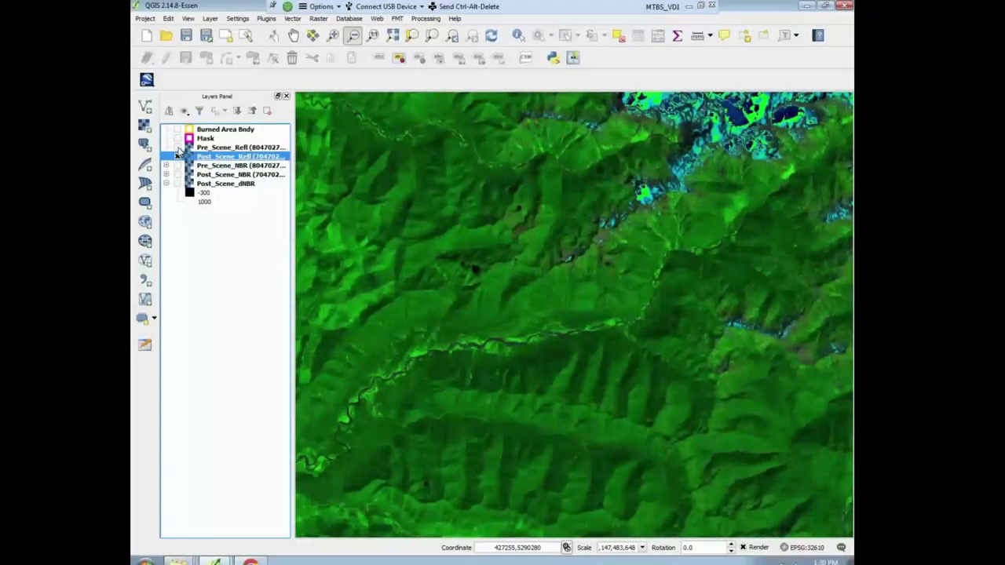
{"action": "left_click", "coordinate": [179, 153]}
{"action": "left_click", "coordinate": [215, 149]}
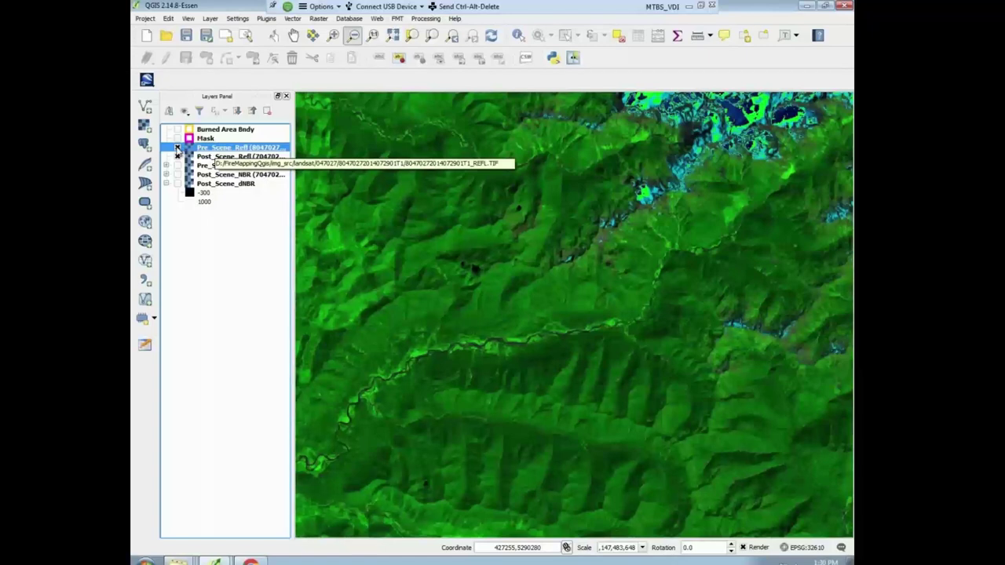
{"action": "left_click", "coordinate": [177, 149]}
- Set the Pre_Scene_Refl layer's red, green and blue band ranges to minimum 0 and maximum 127 in its style properties
{"action": "right_click", "coordinate": [213, 150]}
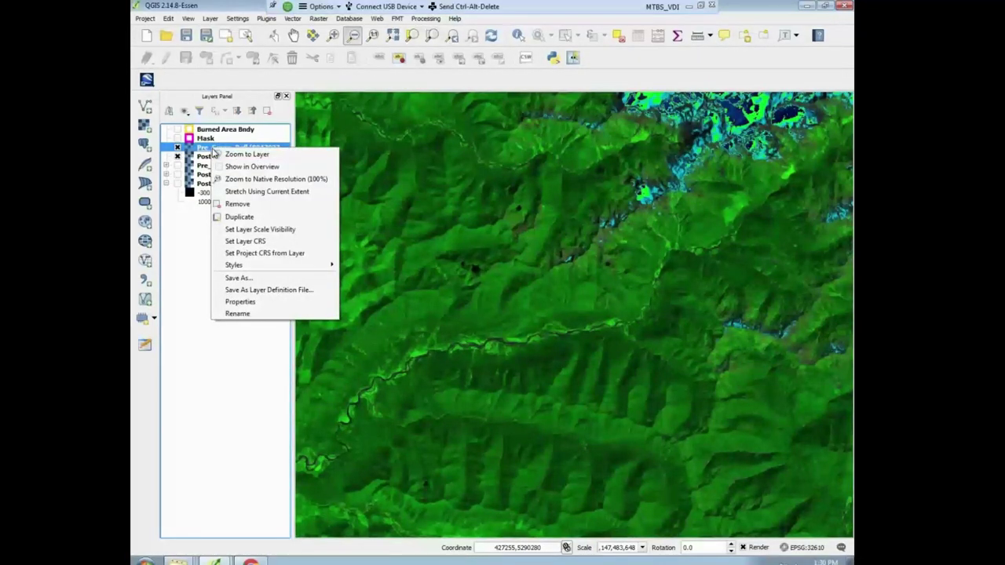
{"action": "left_click", "coordinate": [247, 300]}
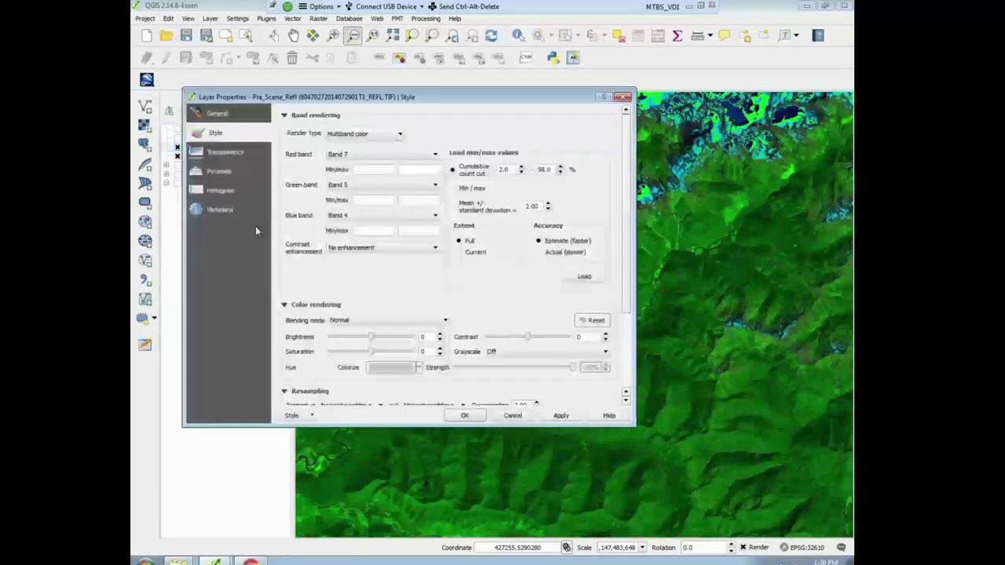
{"action": "left_click", "coordinate": [389, 167]}
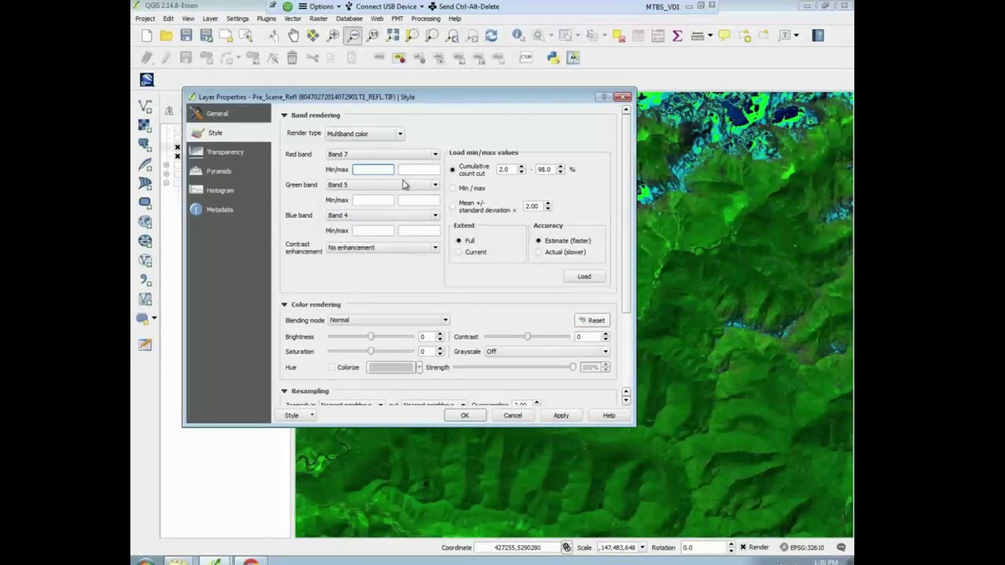
{"action": "type", "text": "0"}
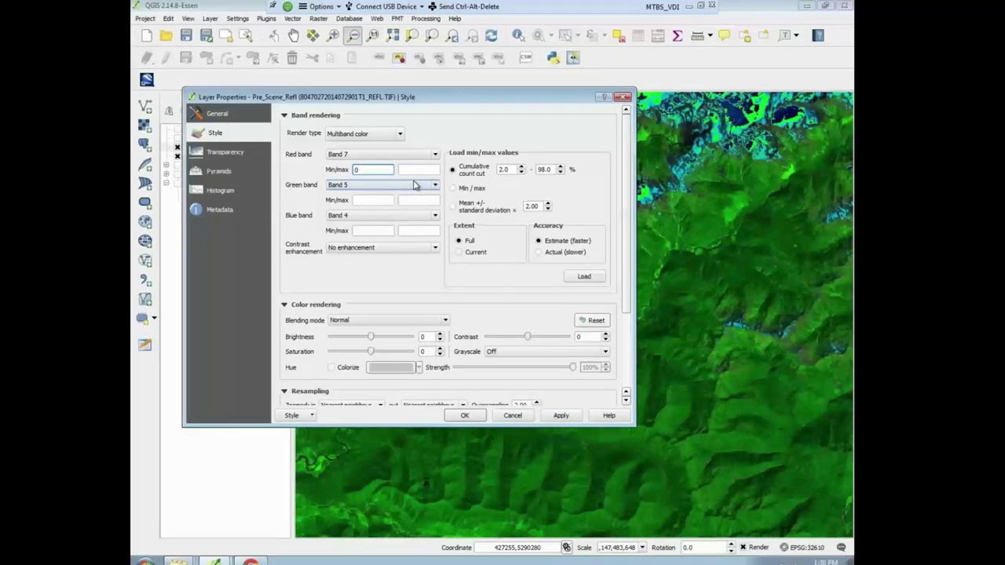
{"action": "left_click", "coordinate": [417, 169]}
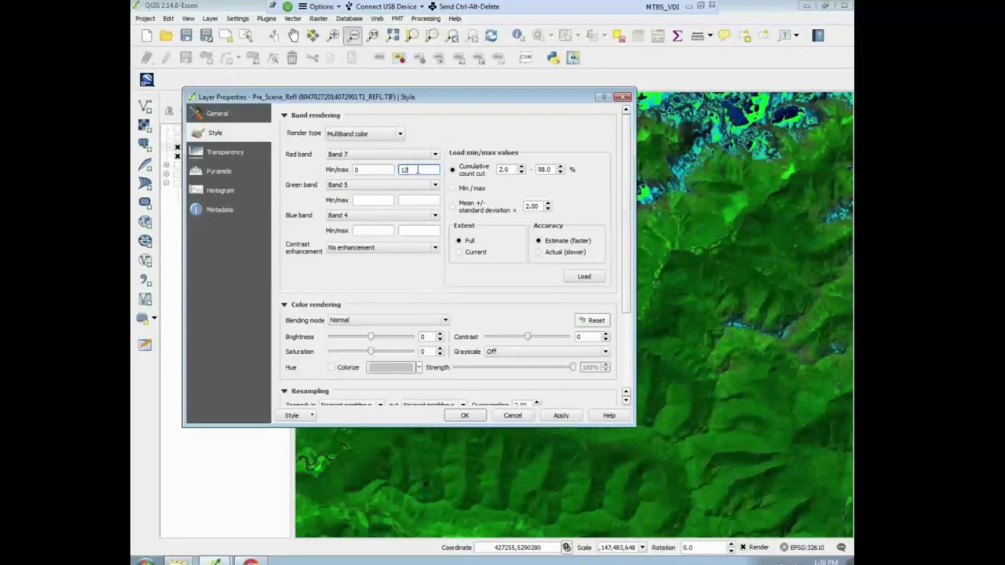
{"action": "type", "text": "0"}
{"action": "left_click", "coordinate": [419, 201]}
{"action": "type", "text": "127"}
{"action": "left_click", "coordinate": [379, 231]}
{"action": "type", "text": "0"}
{"action": "left_click", "coordinate": [402, 230]}
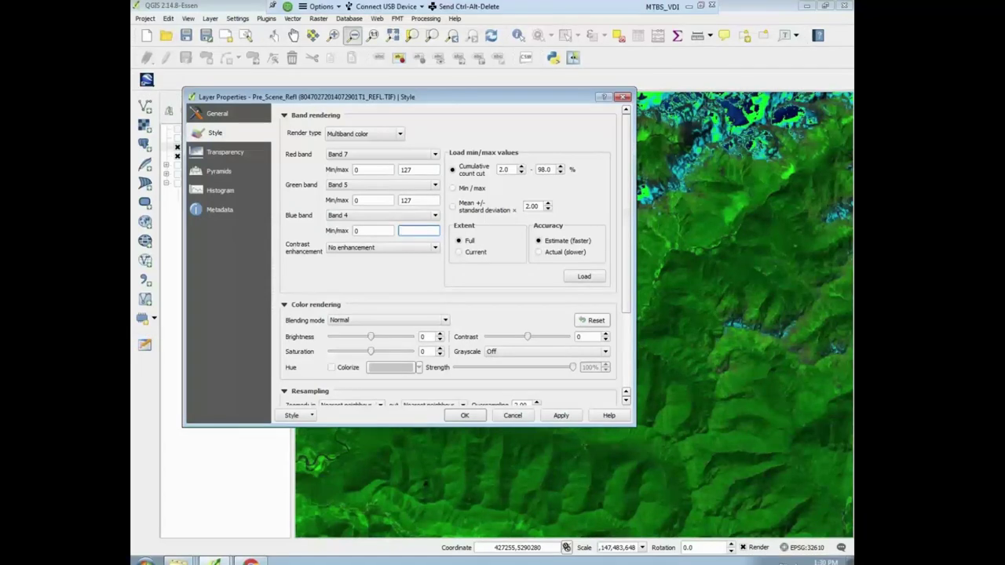
{"action": "type", "text": "127"}
- Apply the Stretch and clip to MinMax contrast enhancement to Pre_Scene_Refl and accept its properties
{"action": "left_click", "coordinate": [405, 248]}
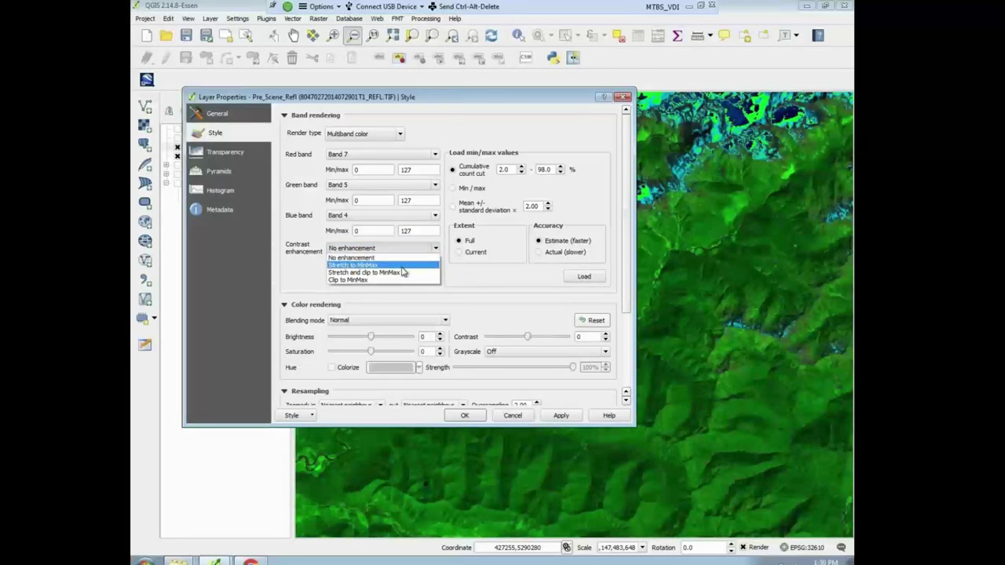
{"action": "left_click", "coordinate": [400, 273]}
{"action": "left_click", "coordinate": [562, 419]}
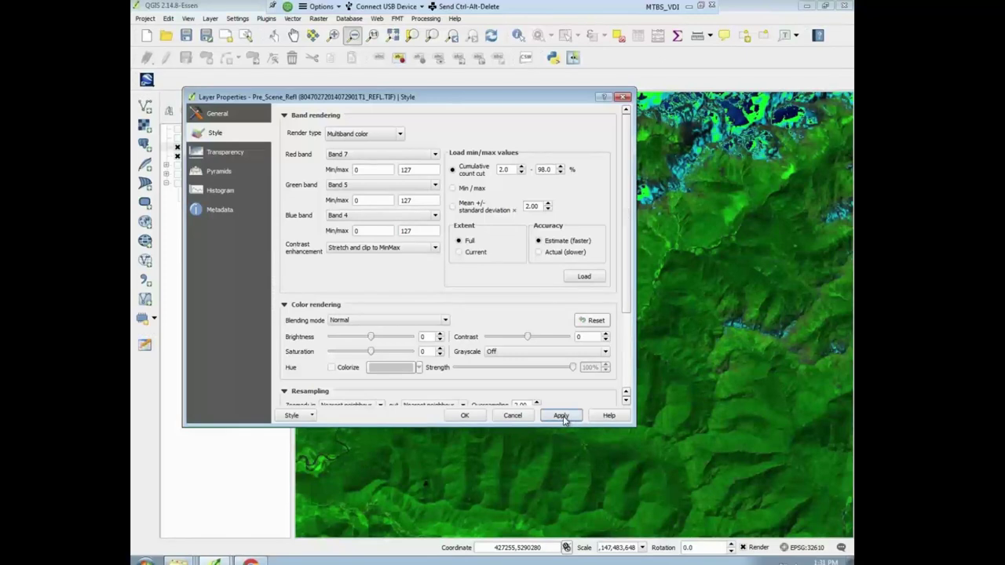
{"action": "left_click", "coordinate": [562, 418]}
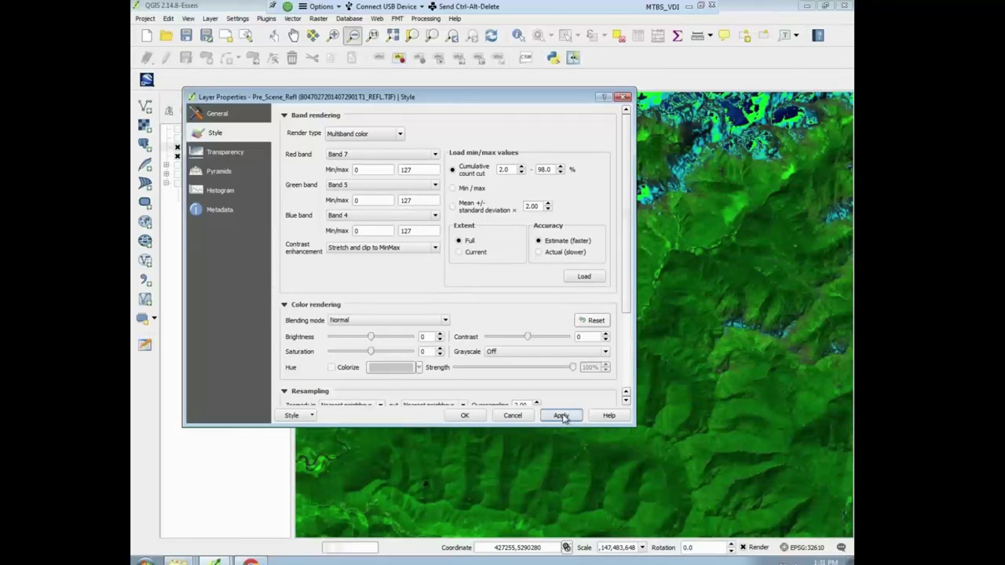
{"action": "left_click", "coordinate": [464, 417]}
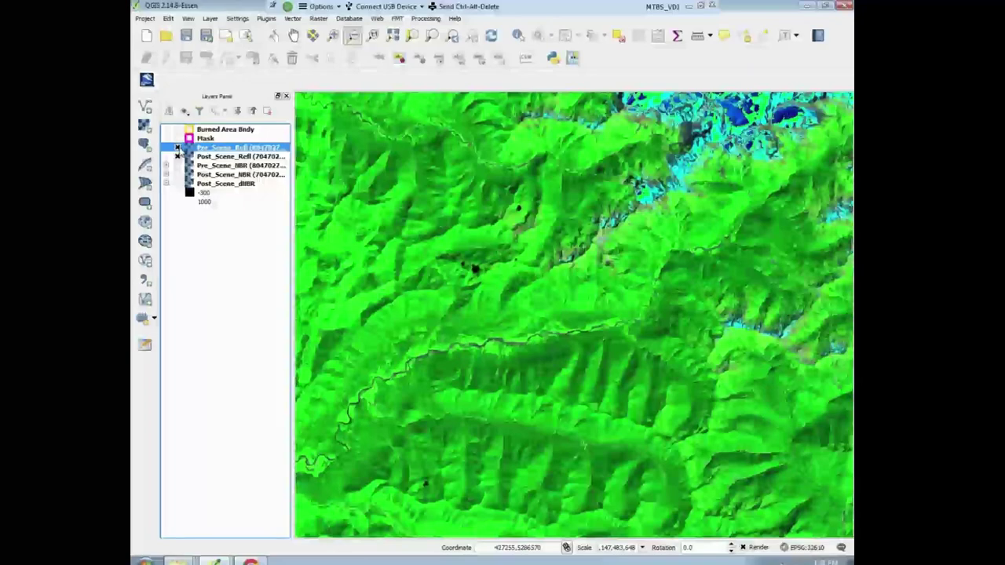
- Compare the pre-fire and post-fire scenes by repeatedly toggling Pre_Scene_Refl, leaving it hidden
{"action": "left_click", "coordinate": [178, 148]}
{"action": "left_click", "coordinate": [178, 149]}
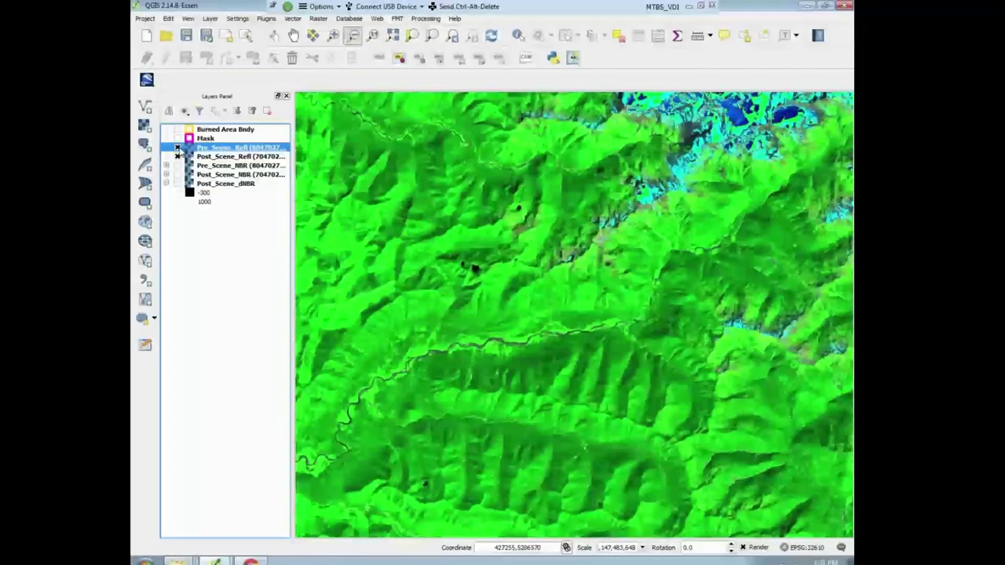
{"action": "left_click", "coordinate": [178, 148]}
{"action": "left_click", "coordinate": [179, 148]}
{"action": "left_click", "coordinate": [178, 148]}
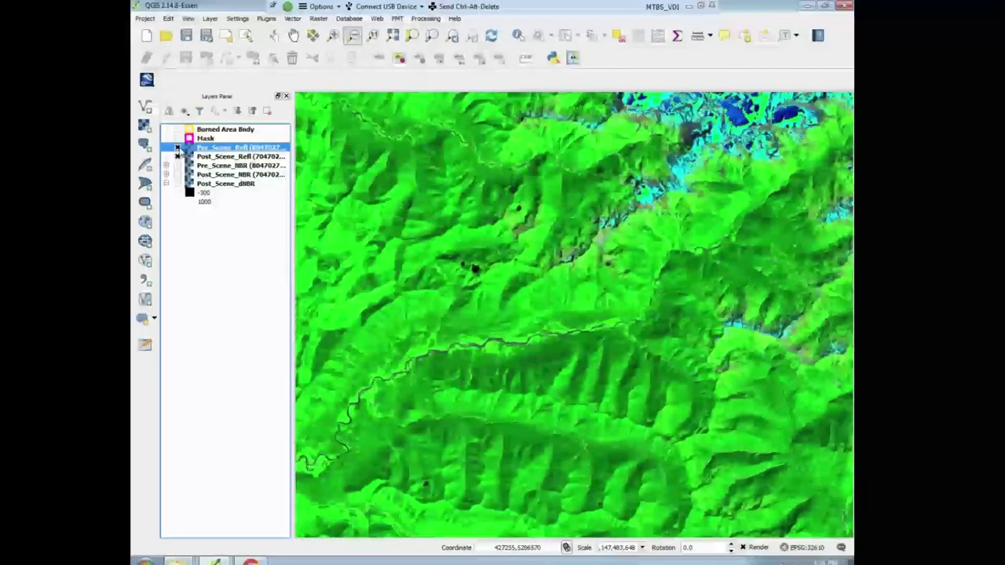
{"action": "left_click", "coordinate": [178, 148]}
{"action": "left_click", "coordinate": [179, 148]}
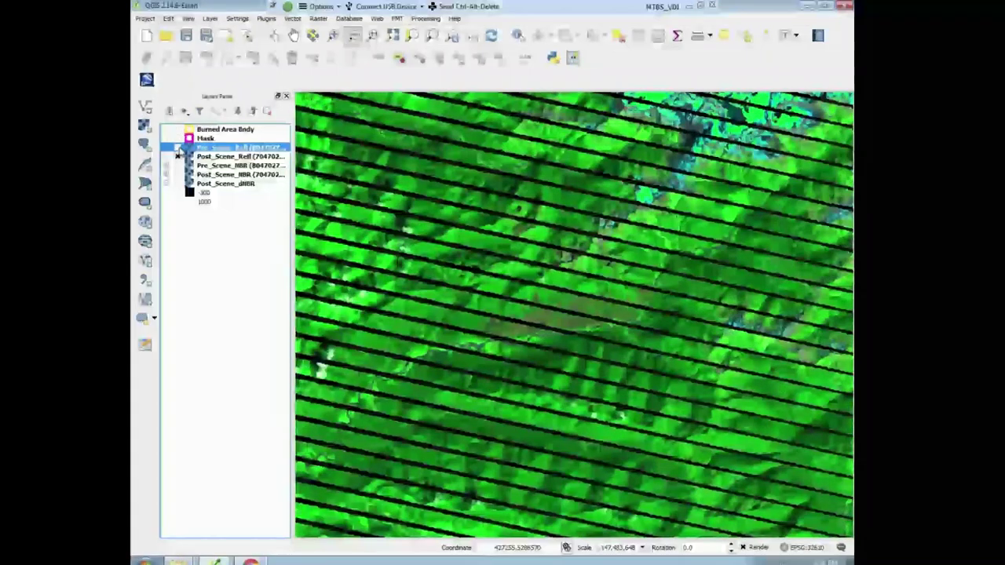
{"action": "left_click", "coordinate": [178, 148]}
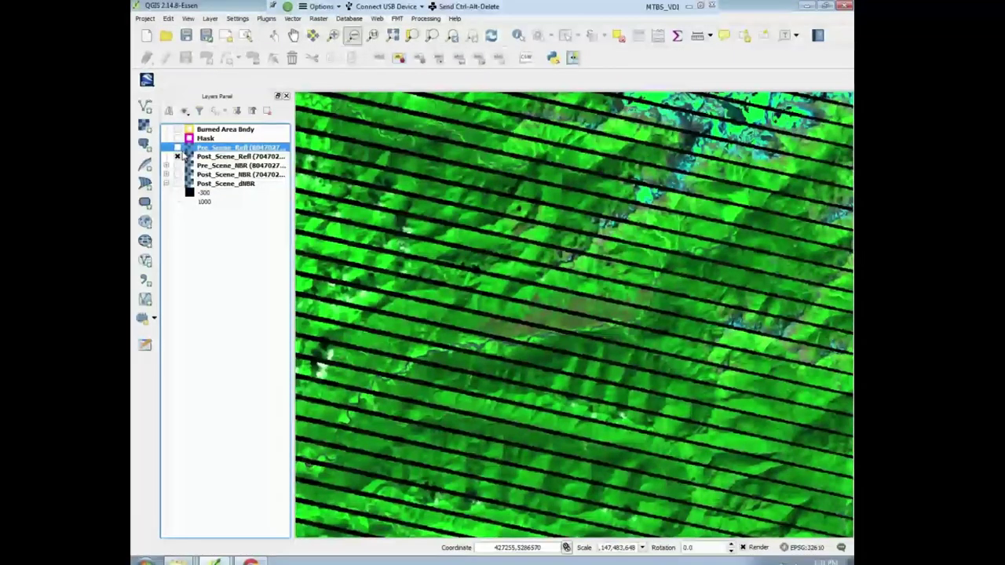
{"action": "left_click", "coordinate": [179, 148]}
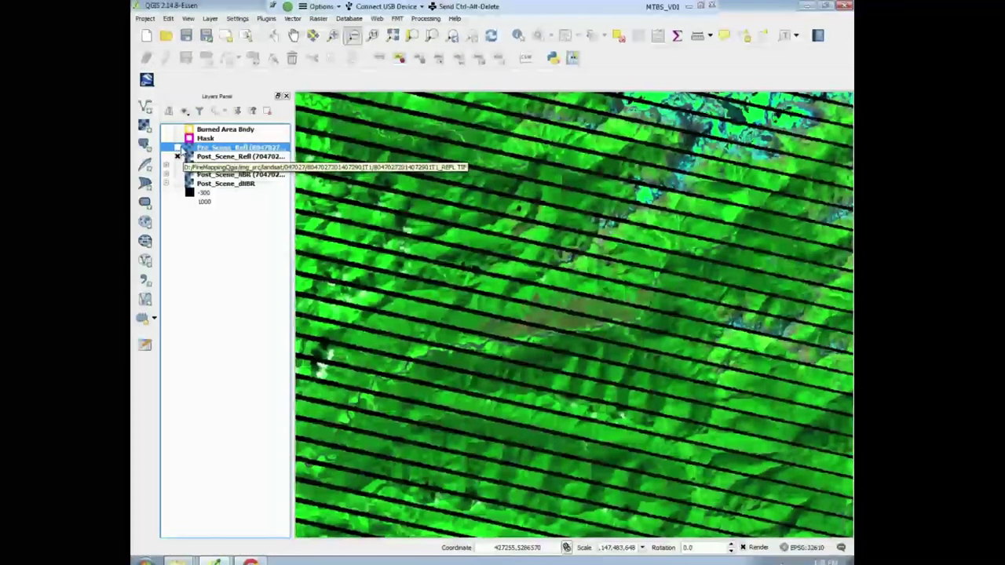
- Zoom in on the brownish burn scar north of the river and select the Burned Area Bndy layer
{"action": "left_click", "coordinate": [241, 280]}
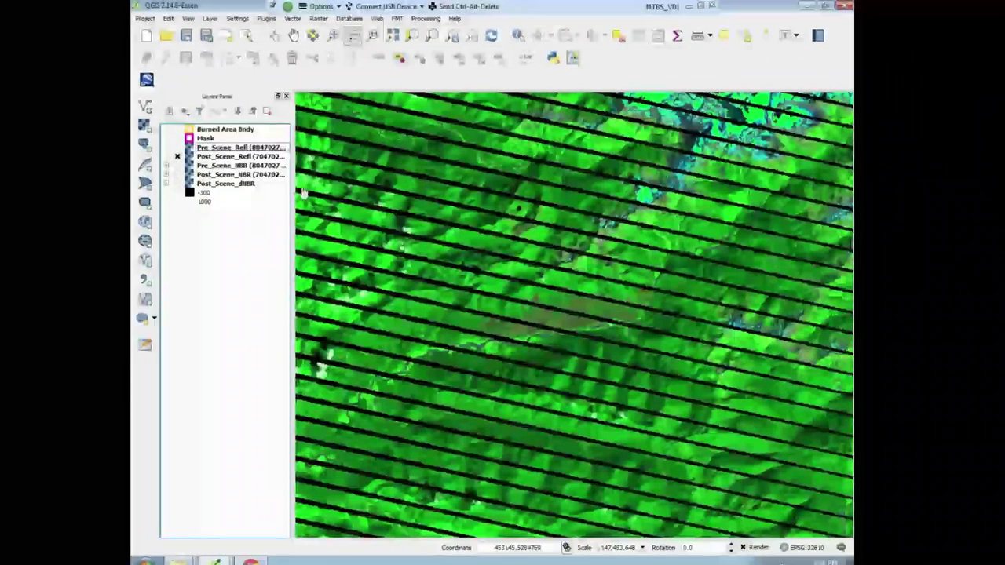
{"action": "left_click", "coordinate": [354, 33]}
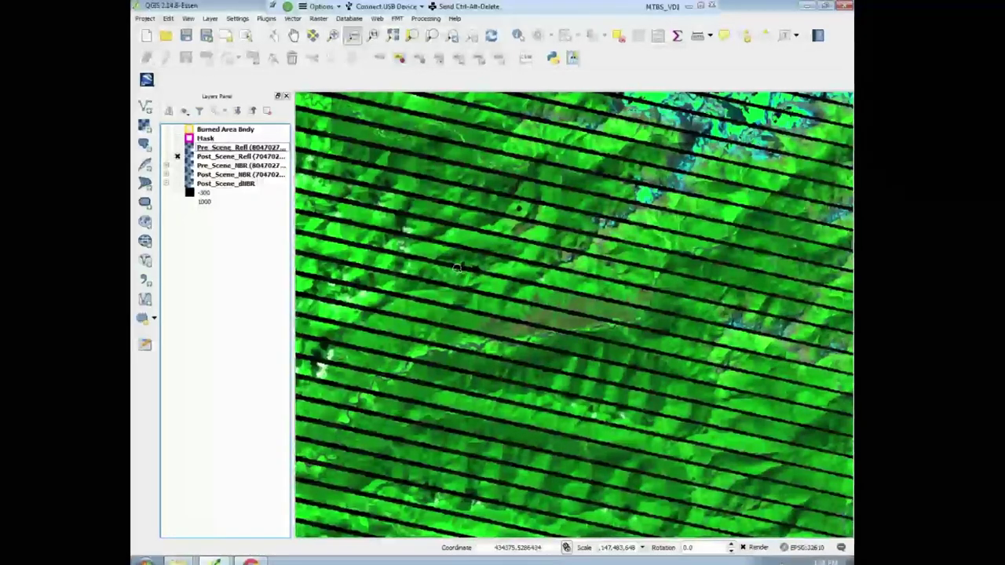
{"action": "left_click_drag", "start_coordinate": [443, 255], "coordinate": [696, 361]}
{"action": "scroll", "coordinate": [687, 328], "scroll_direction": "up", "scroll_amount": 3}
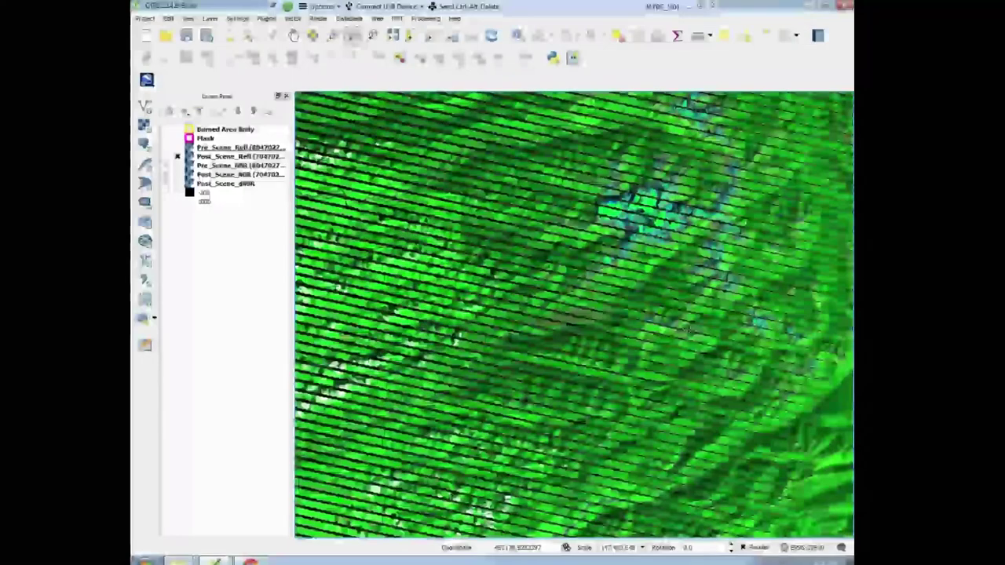
{"action": "left_click_drag", "start_coordinate": [520, 308], "coordinate": [639, 337]}
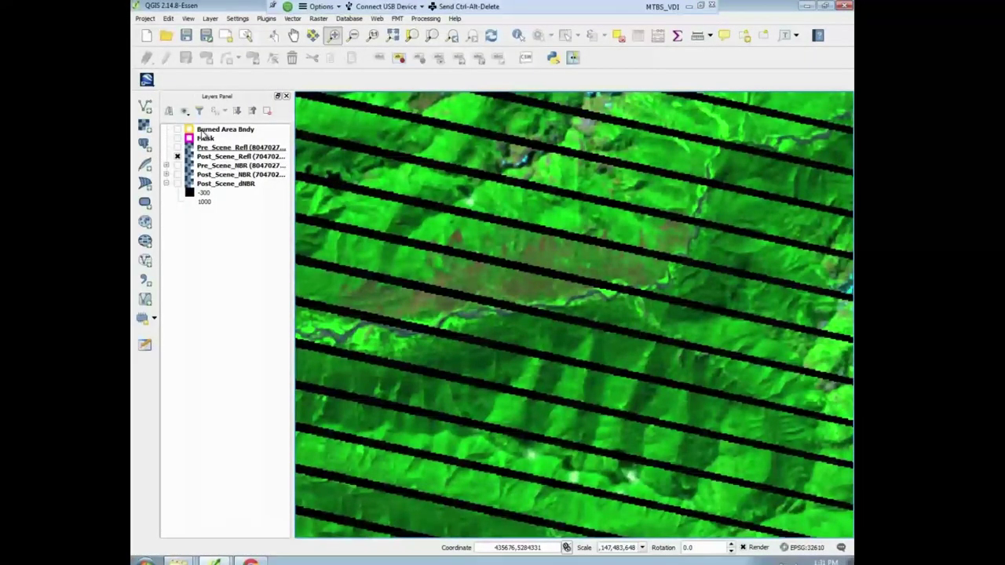
{"action": "left_click_drag", "start_coordinate": [202, 132], "coordinate": [198, 145]}
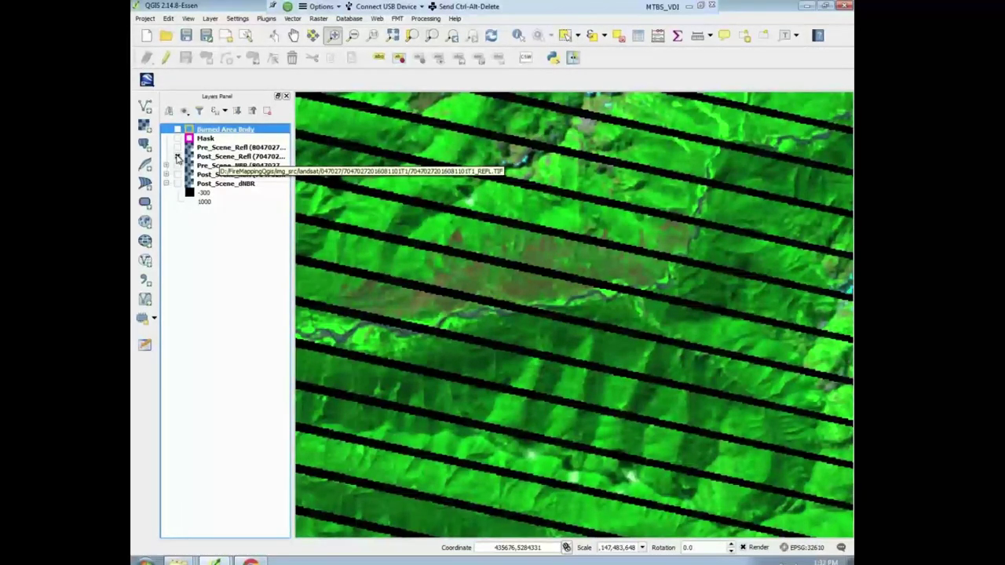
- Hide Post_Scene_Refl and examine the burn scar in Post_Scene_dNBR, comparing it with Post_Scene_NBR
{"action": "left_click", "coordinate": [178, 184]}
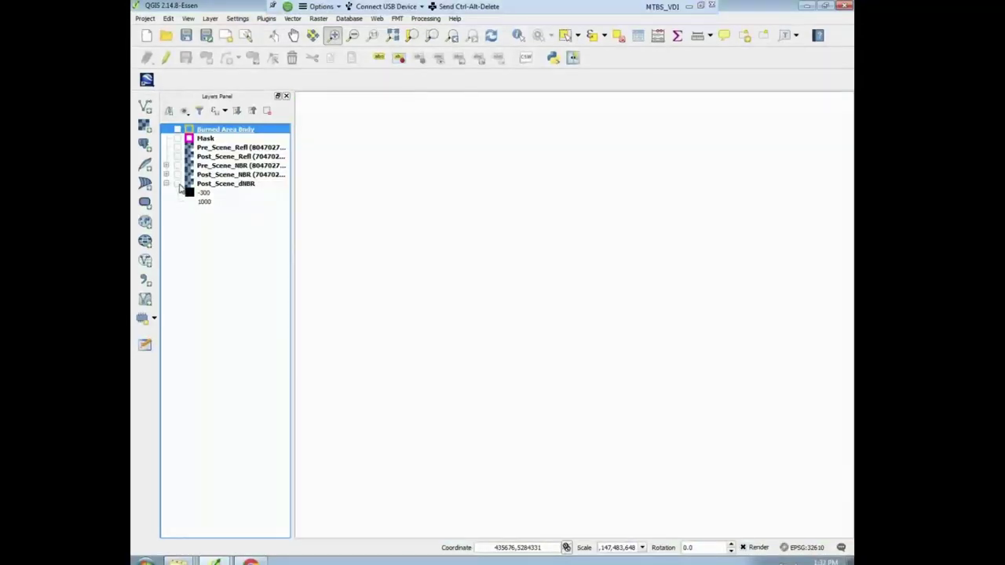
{"action": "left_click", "coordinate": [178, 184]}
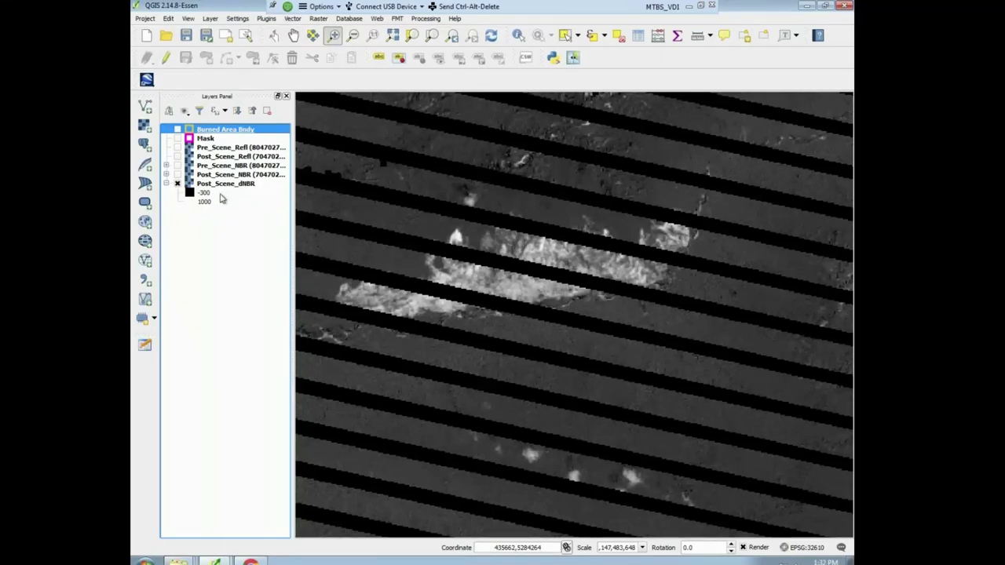
{"action": "left_click", "coordinate": [177, 176]}
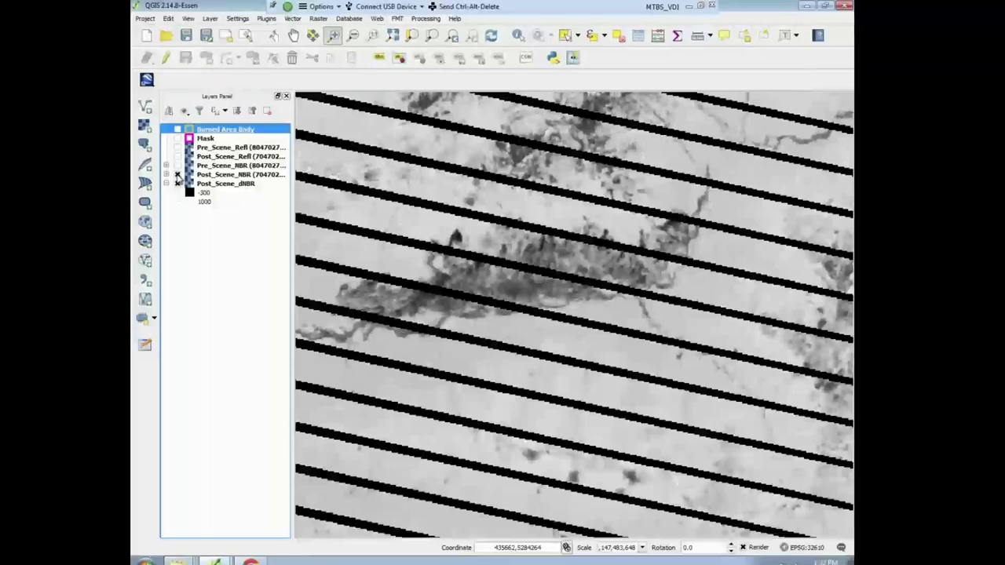
{"action": "left_click", "coordinate": [177, 175]}
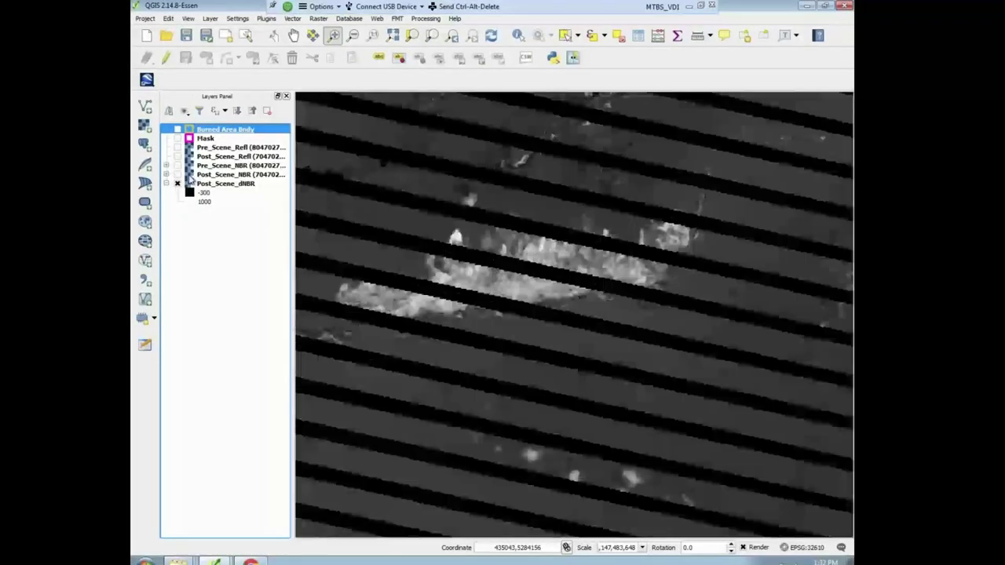
- Display Post_Scene_Refl again in place of Post_Scene_dNBR and turn on the Burned Area Bndy layer
{"action": "left_click", "coordinate": [177, 156]}
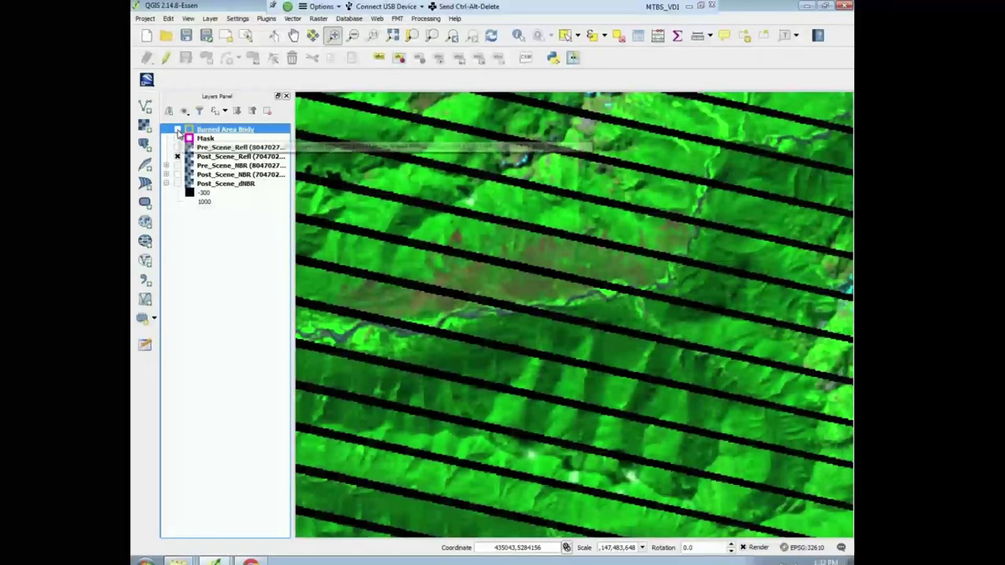
{"action": "left_click", "coordinate": [178, 130]}
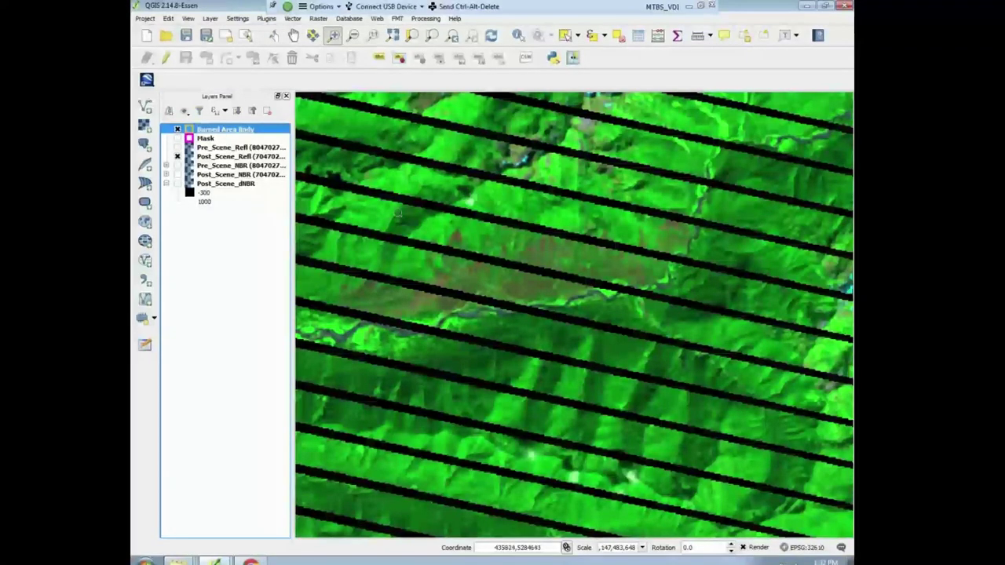
- Start editing Burned Area Bndy and trace the burn scar north of the river as a polygon with Id 1
{"action": "left_click", "coordinate": [167, 61]}
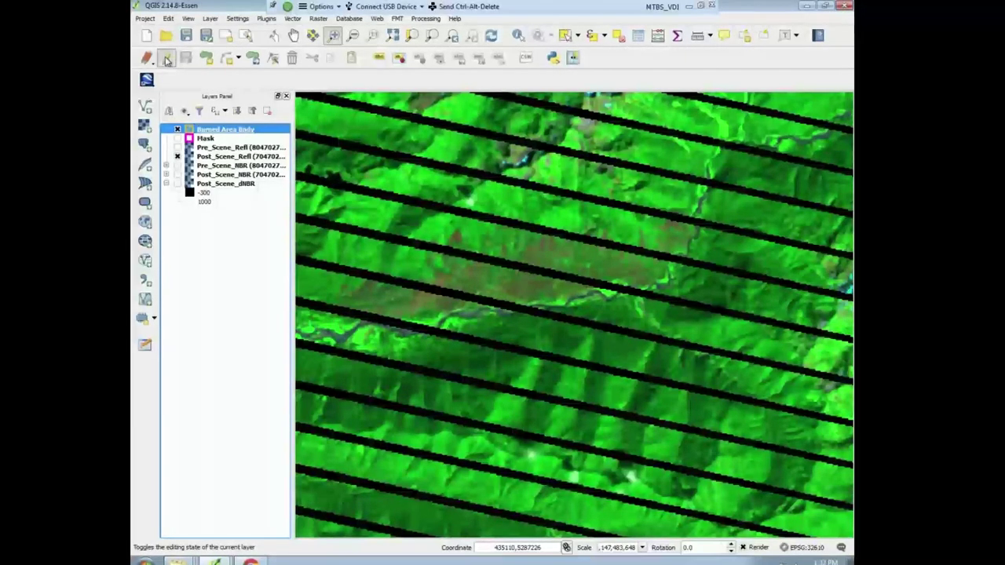
{"action": "left_click", "coordinate": [208, 59]}
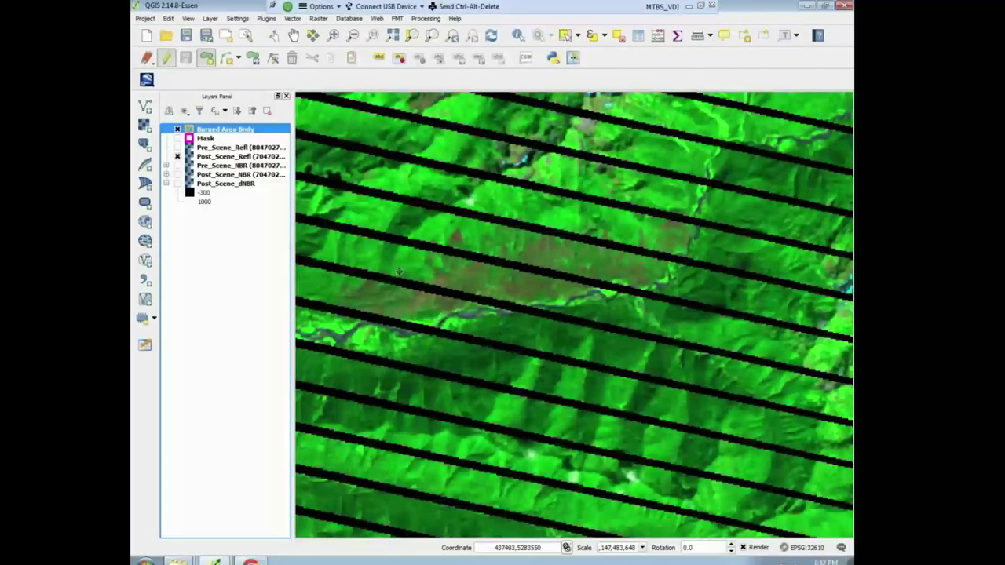
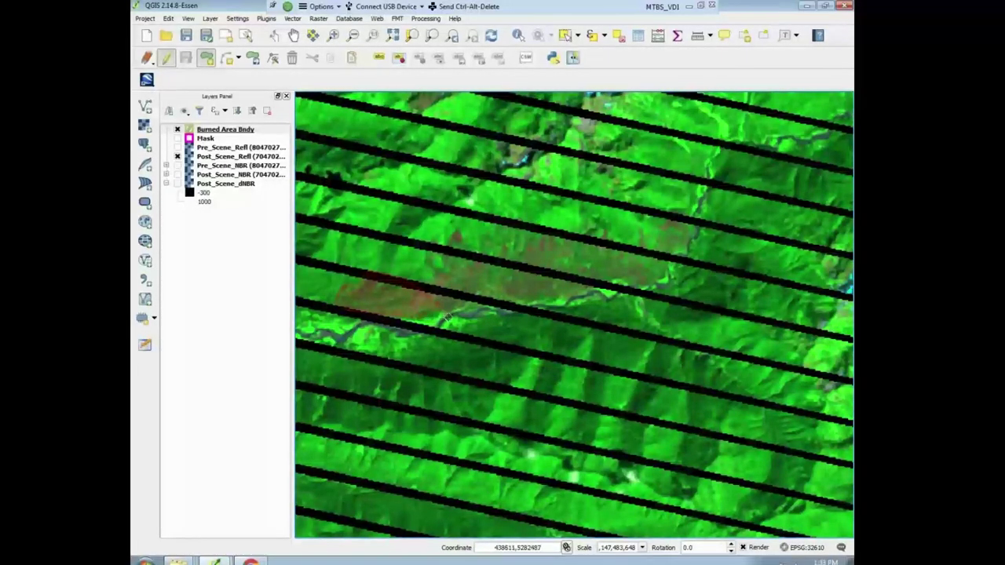
{"action": "left_click", "coordinate": [448, 317]}
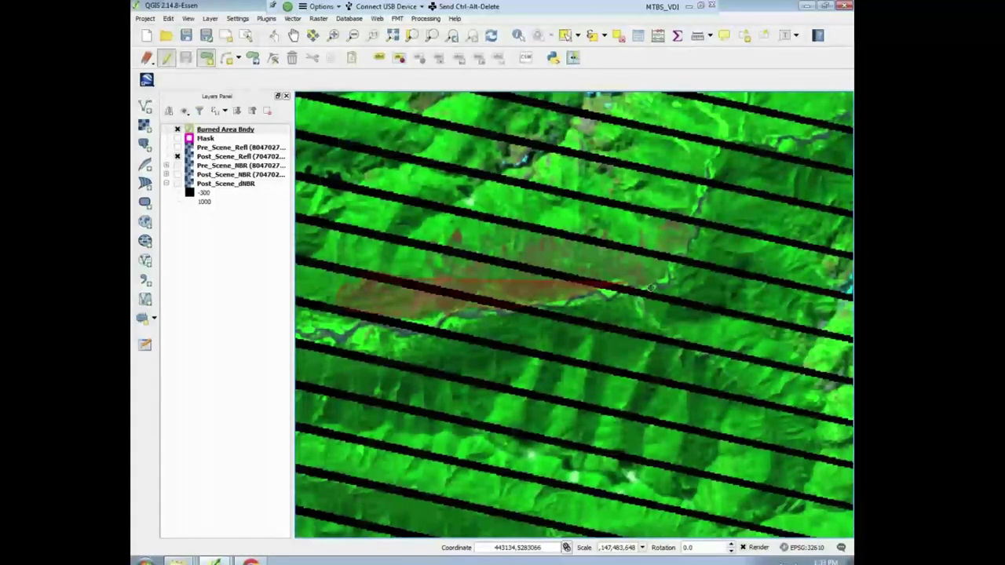
{"action": "left_click", "coordinate": [650, 288]}
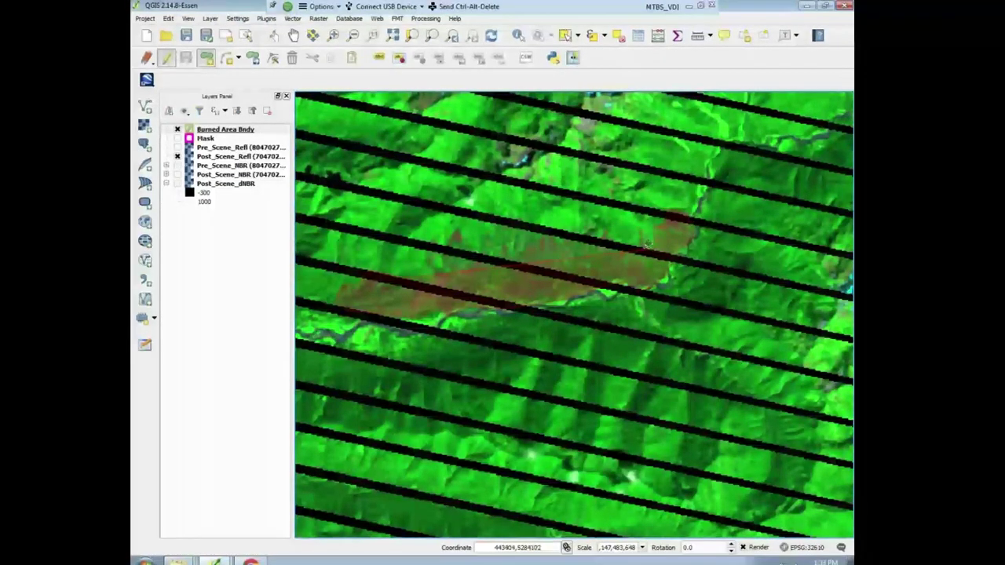
{"action": "left_click", "coordinate": [634, 242]}
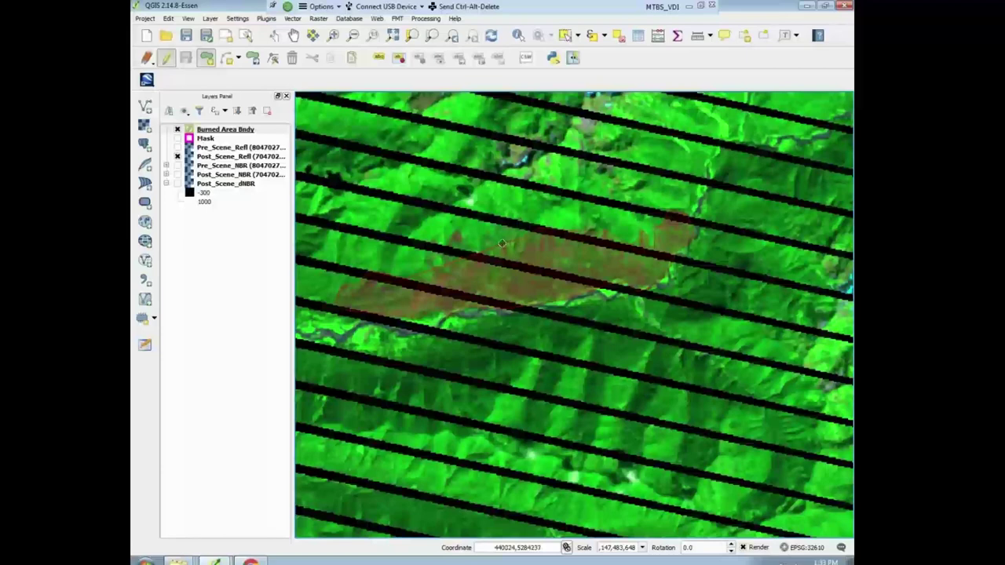
{"action": "right_click", "coordinate": [458, 242]}
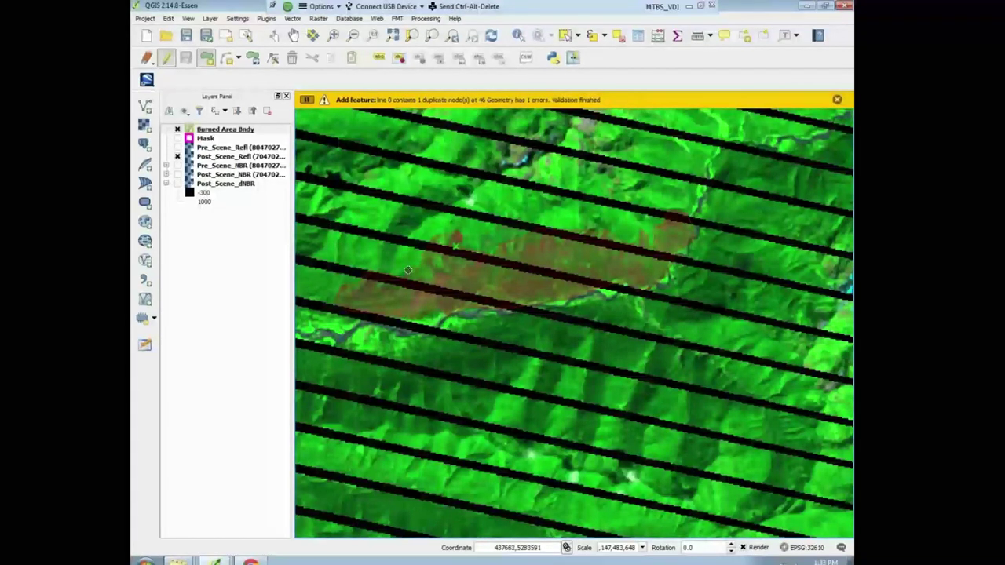
{"action": "right_click", "coordinate": [408, 270]}
{"action": "type", "text": "1"}
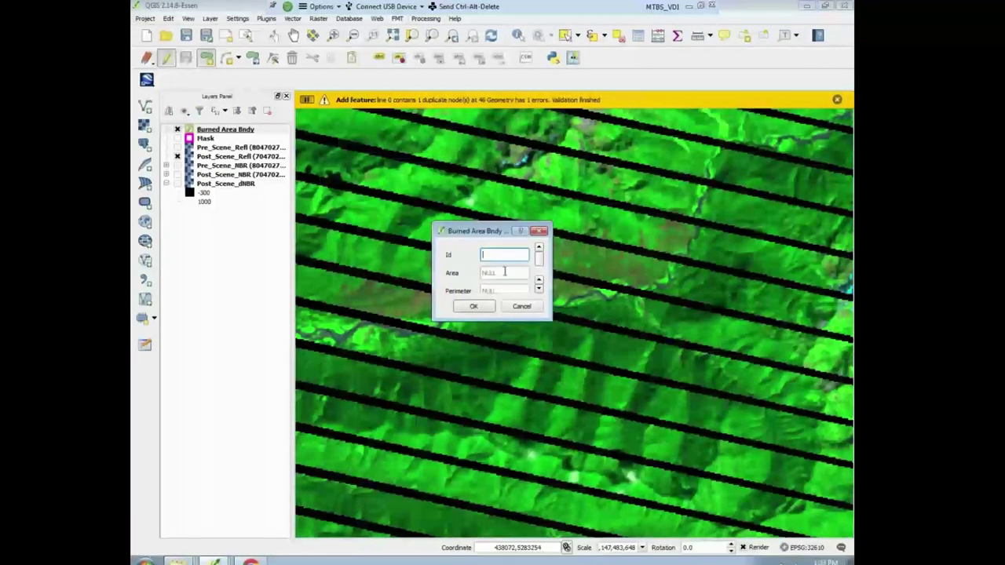
{"action": "left_click", "coordinate": [474, 306]}
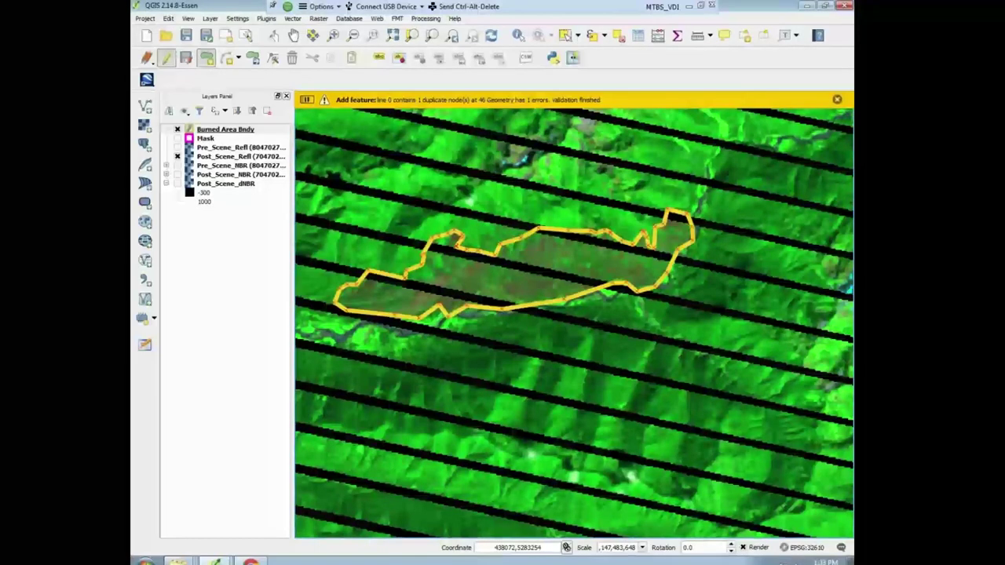
- Examine the closely spaced vertices at the notch beside the scar's small northern lobe, then view the whole perimeter
{"action": "left_click", "coordinate": [333, 35]}
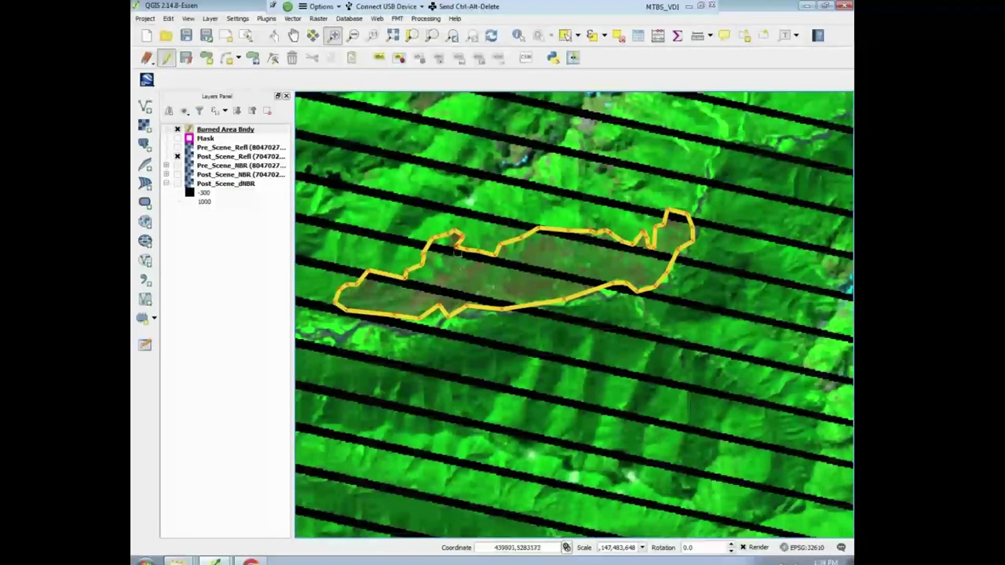
{"action": "left_click_drag", "start_coordinate": [453, 233], "coordinate": [503, 272]}
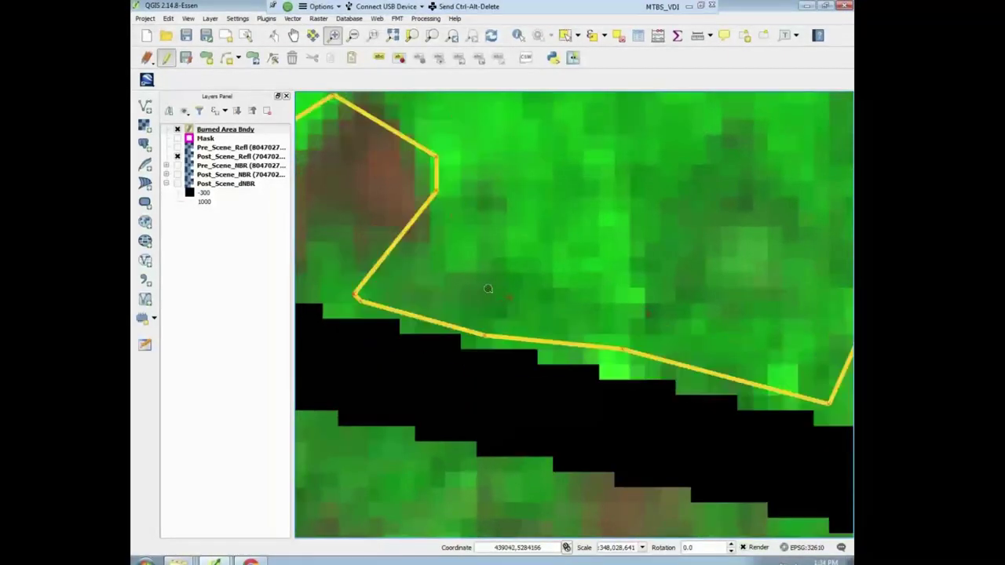
{"action": "left_click_drag", "start_coordinate": [322, 260], "coordinate": [487, 357]}
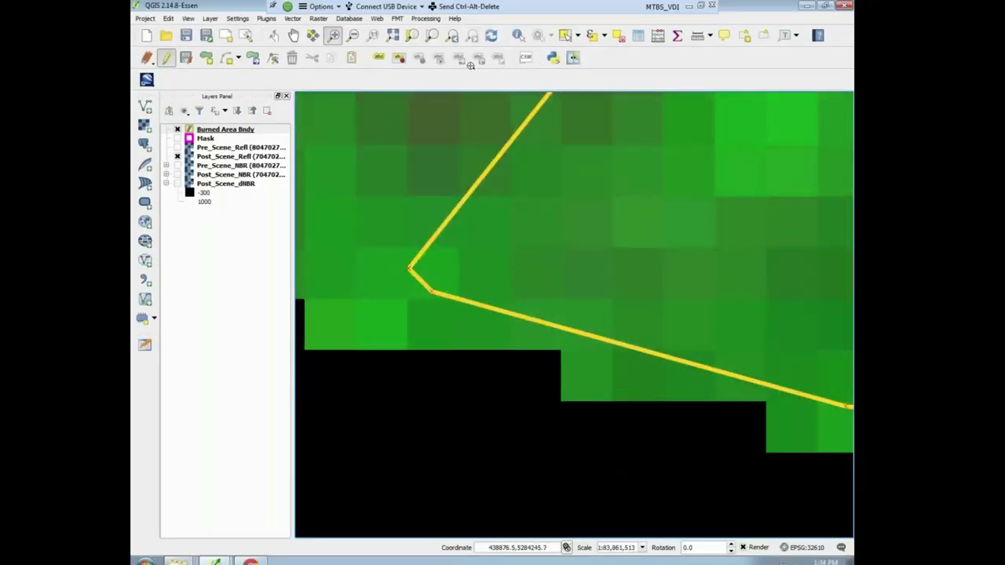
{"action": "left_click", "coordinate": [453, 37]}
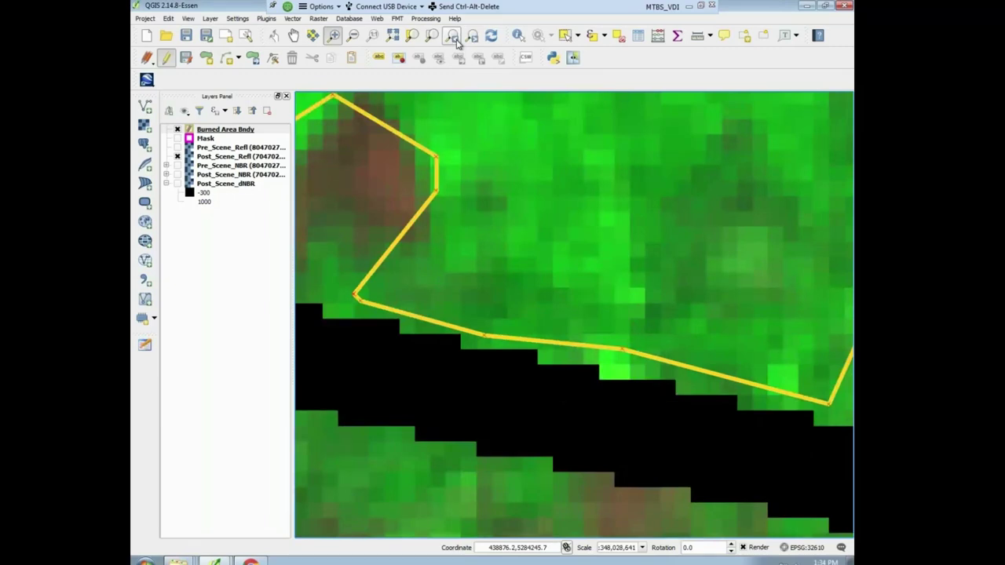
{"action": "left_click", "coordinate": [293, 35]}
{"action": "left_click_drag", "start_coordinate": [402, 196], "coordinate": [703, 249]}
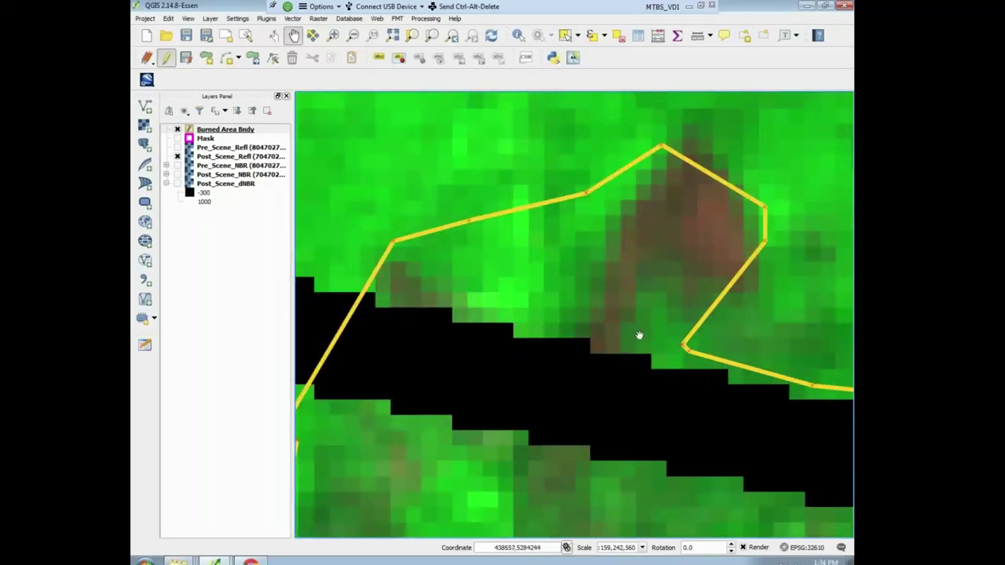
{"action": "left_click", "coordinate": [333, 36]}
{"action": "left_click_drag", "start_coordinate": [654, 327], "coordinate": [746, 385]}
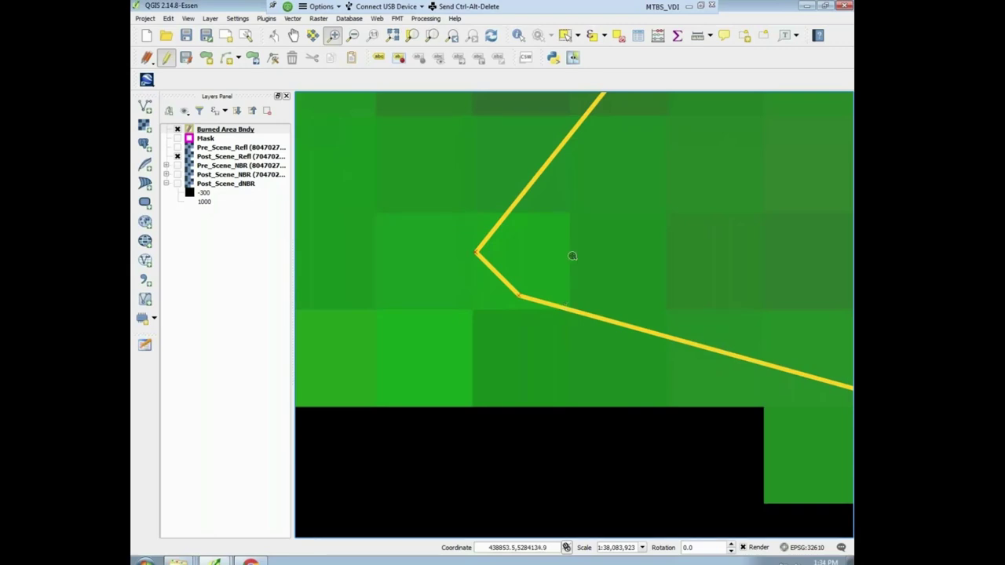
{"action": "scroll", "coordinate": [574, 261], "scroll_direction": "down", "scroll_amount": 3}
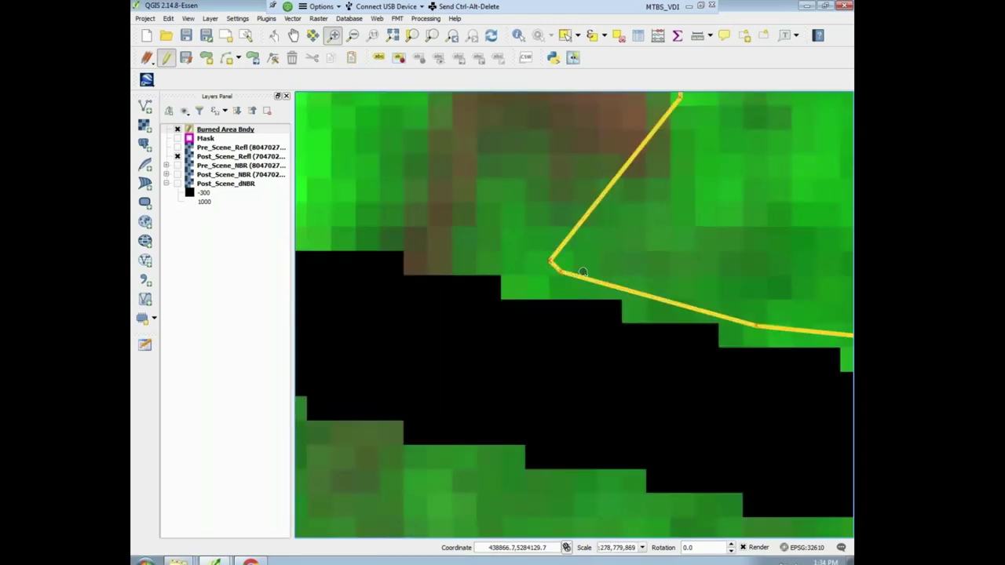
{"action": "scroll", "coordinate": [582, 272], "scroll_direction": "down", "scroll_amount": 3}
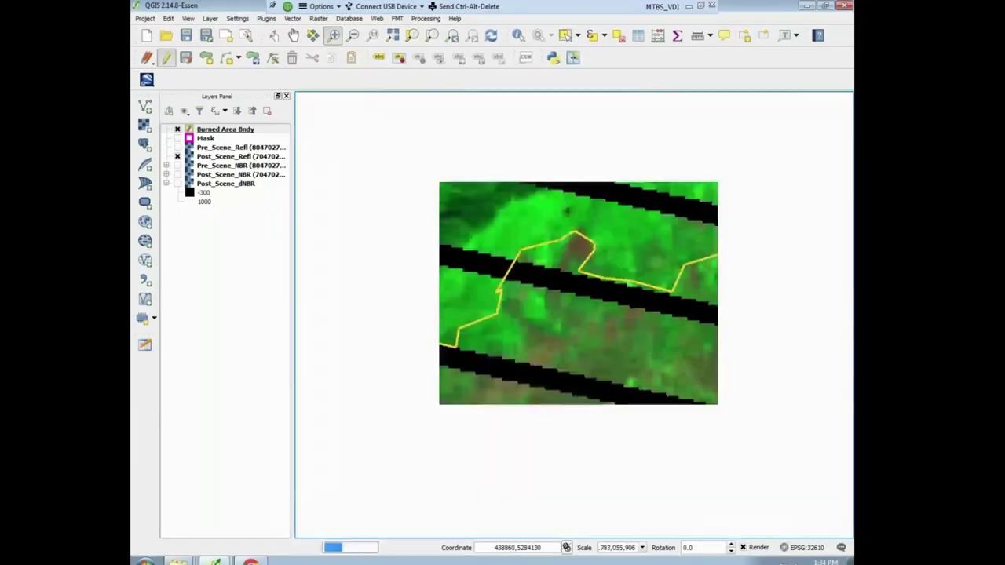
{"action": "scroll", "coordinate": [578, 293], "scroll_direction": "down", "scroll_amount": 2}
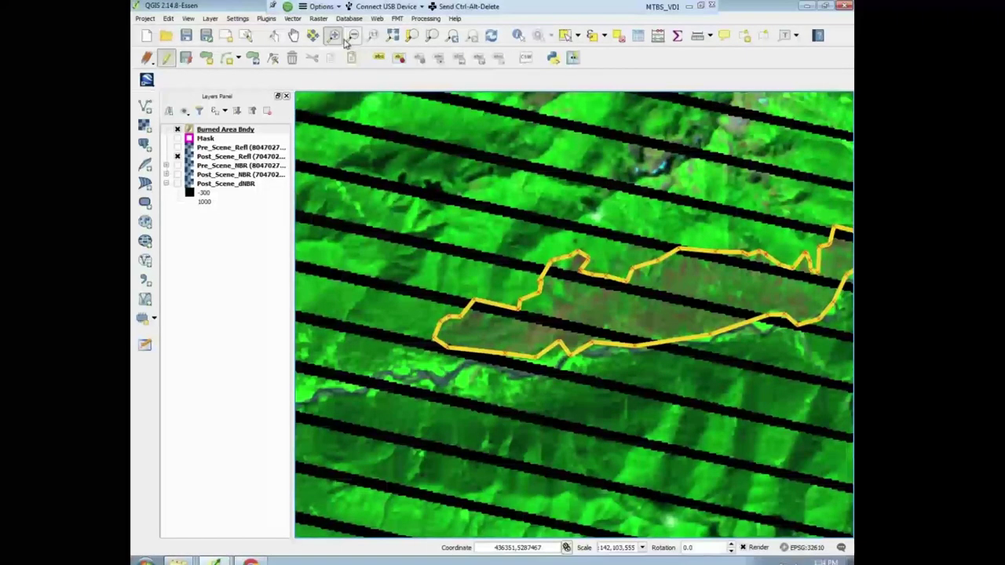
{"action": "left_click", "coordinate": [293, 35]}
{"action": "left_click_drag", "start_coordinate": [579, 243], "coordinate": [394, 224]}
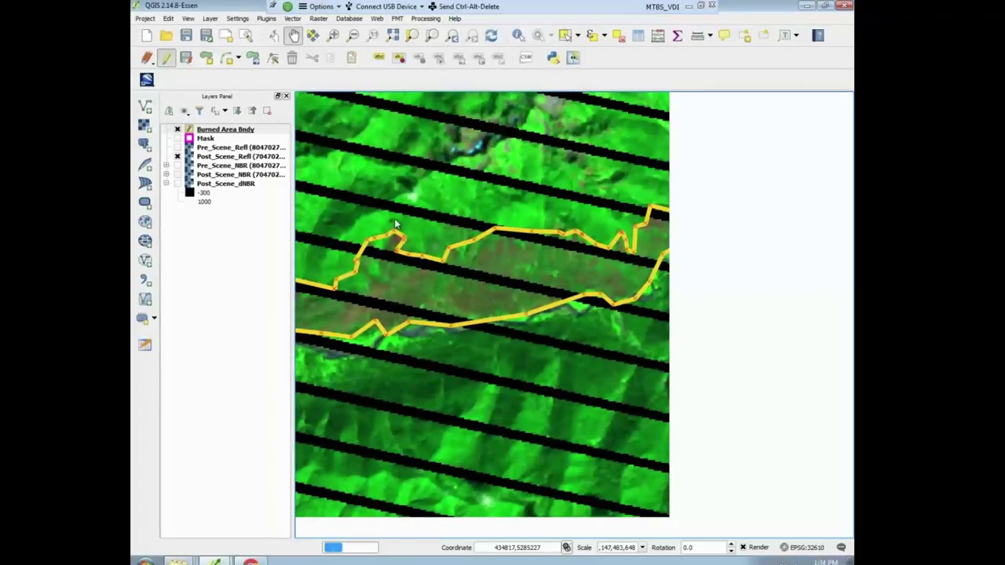
{"action": "left_click_drag", "start_coordinate": [541, 183], "coordinate": [635, 183]}
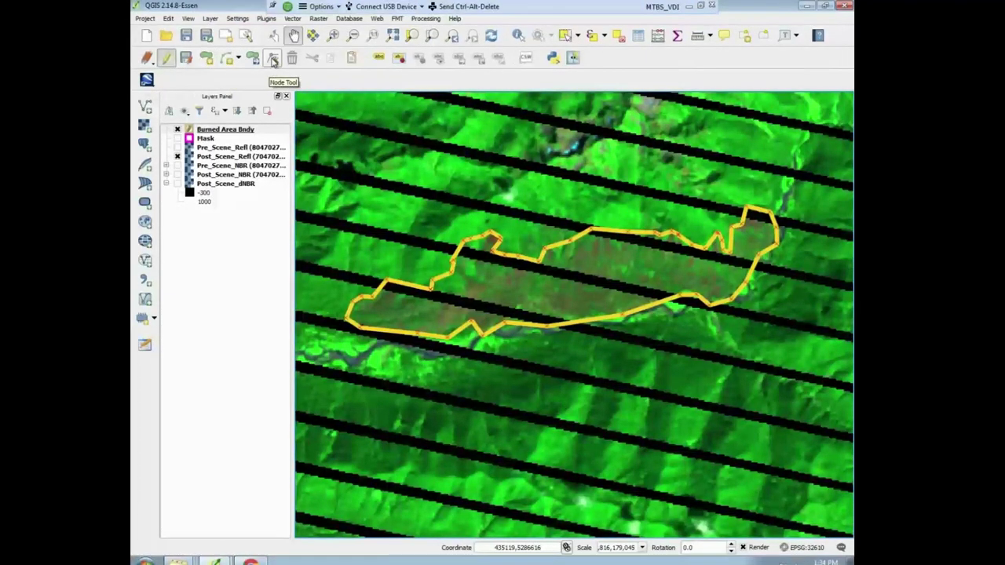
- Delete the extra vertex just southeast of the notch corner on the burn perimeter with the Node Tool and close the Vertex Editor
{"action": "left_click", "coordinate": [273, 60]}
{"action": "left_click", "coordinate": [519, 259]}
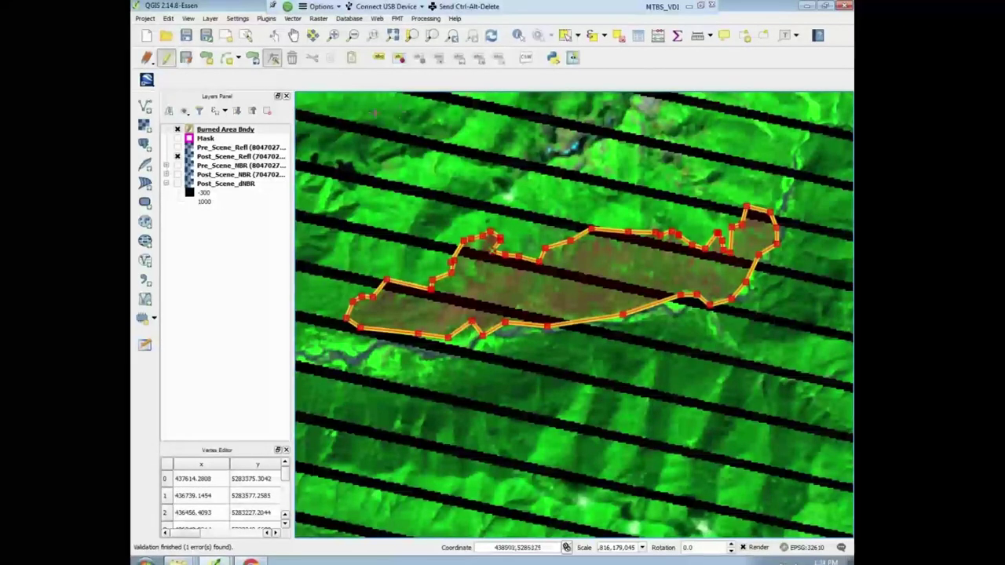
{"action": "left_click", "coordinate": [333, 35]}
{"action": "left_click_drag", "start_coordinate": [485, 246], "coordinate": [499, 262]}
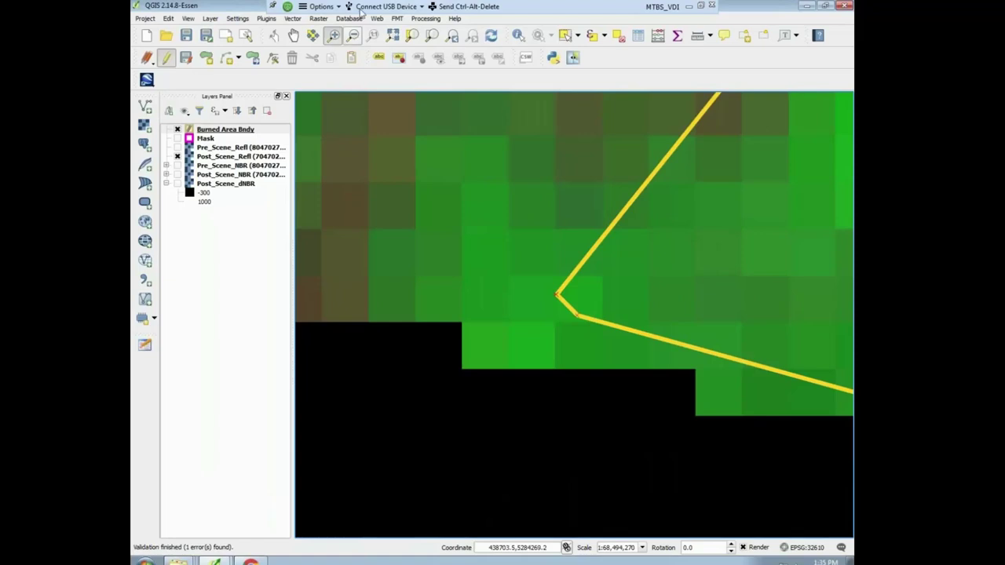
{"action": "left_click", "coordinate": [274, 66]}
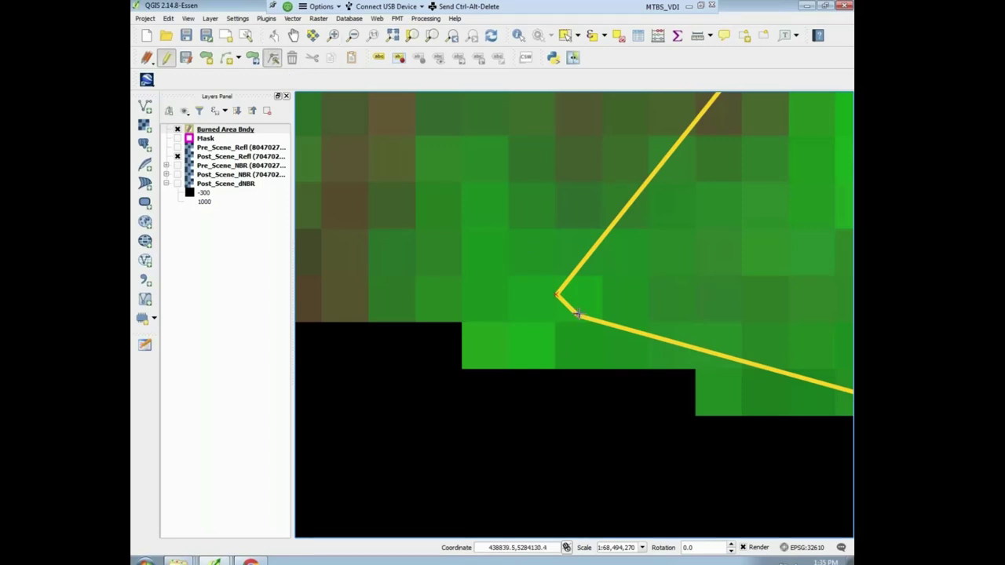
{"action": "left_click", "coordinate": [577, 315]}
{"action": "left_click", "coordinate": [577, 315]}
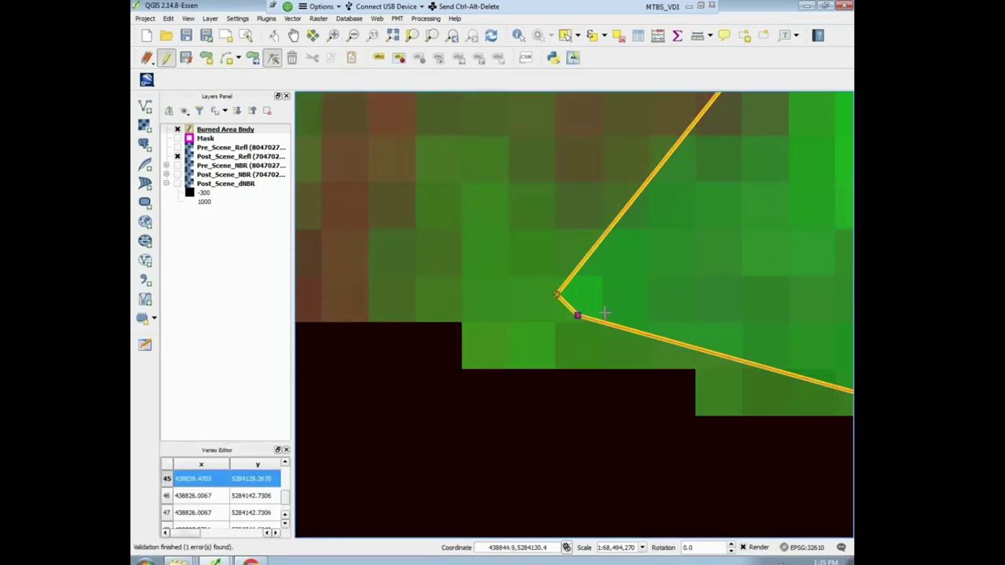
{"action": "key", "text": "Delete"}
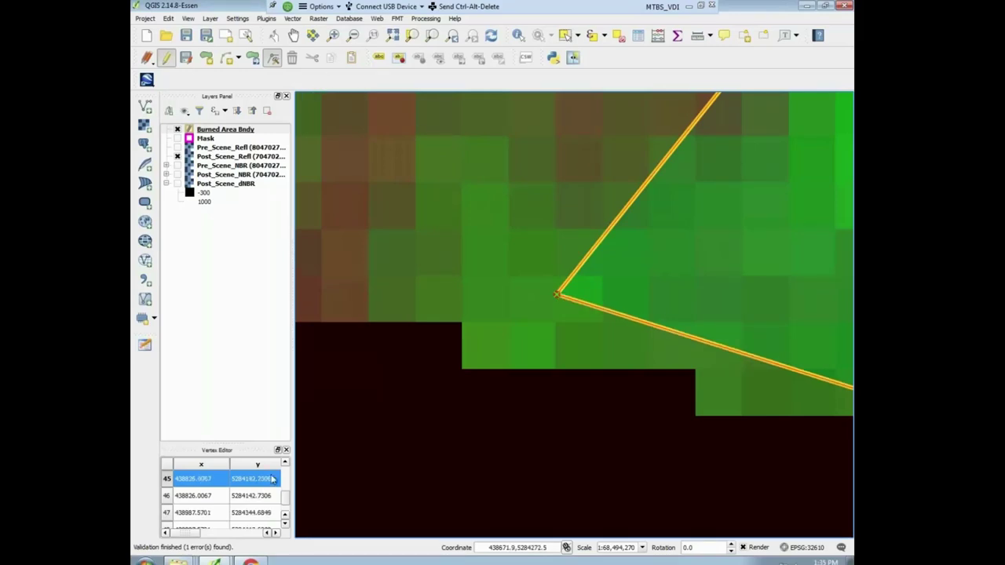
{"action": "left_click", "coordinate": [286, 450]}
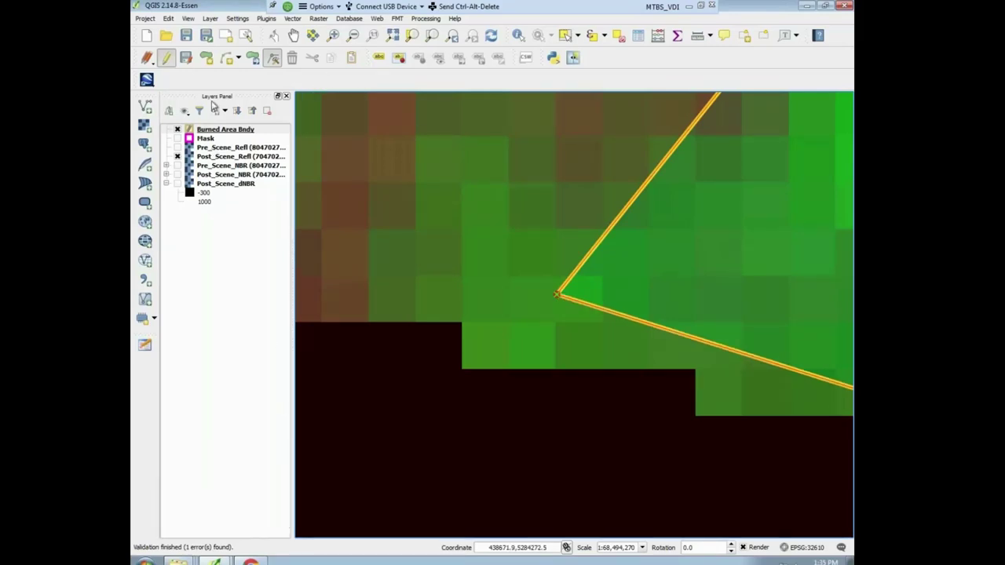
- Save the Burned Area Bndy edits, end the layer's editing session and save the project
{"action": "left_click", "coordinate": [188, 65]}
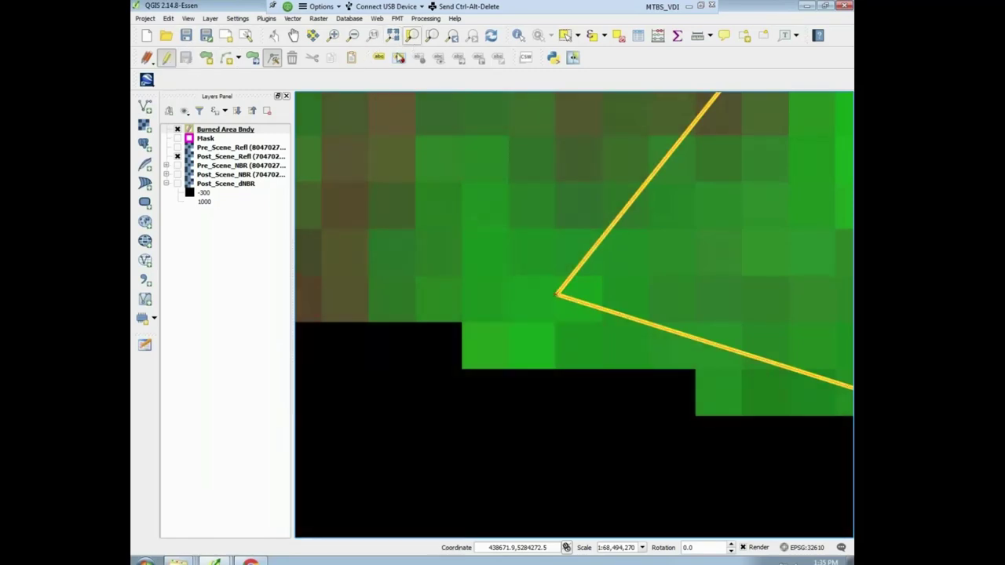
{"action": "left_click", "coordinate": [453, 36]}
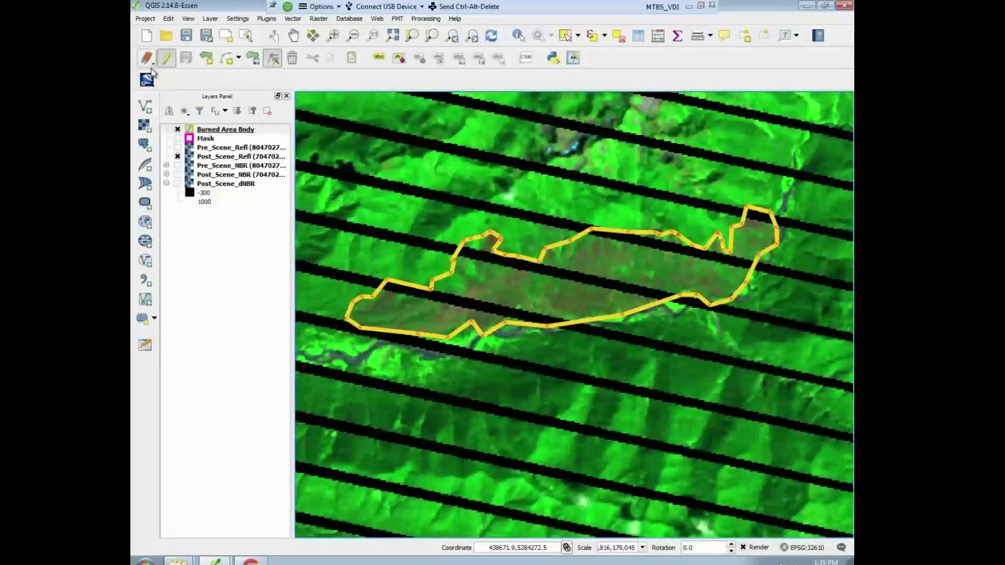
{"action": "left_click", "coordinate": [211, 131]}
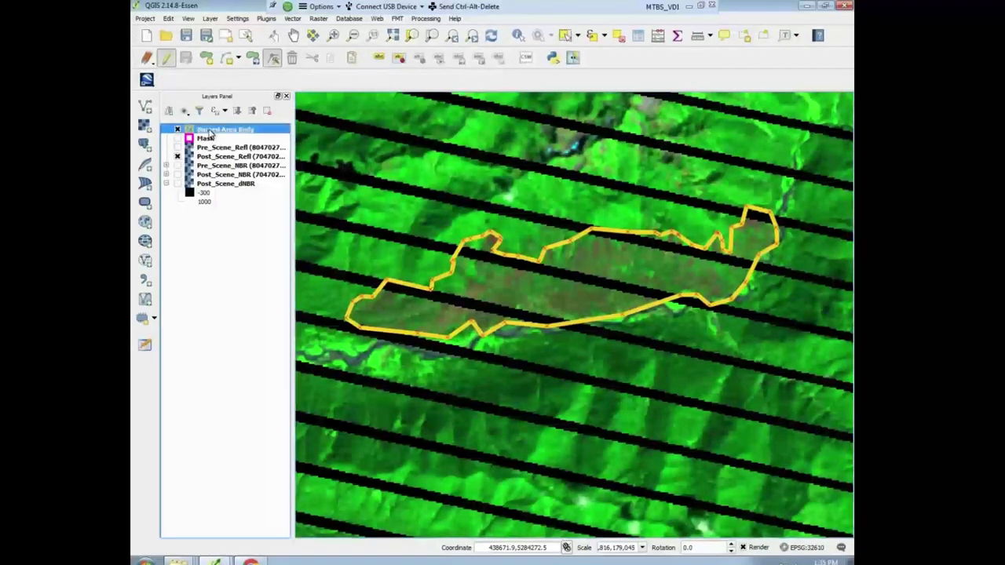
{"action": "left_click", "coordinate": [168, 60]}
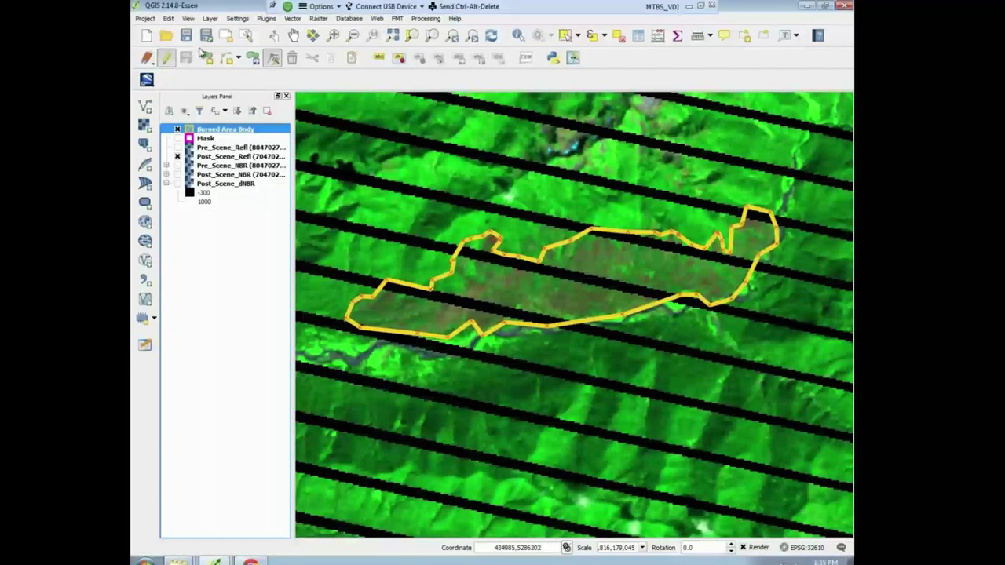
{"action": "left_click", "coordinate": [165, 62]}
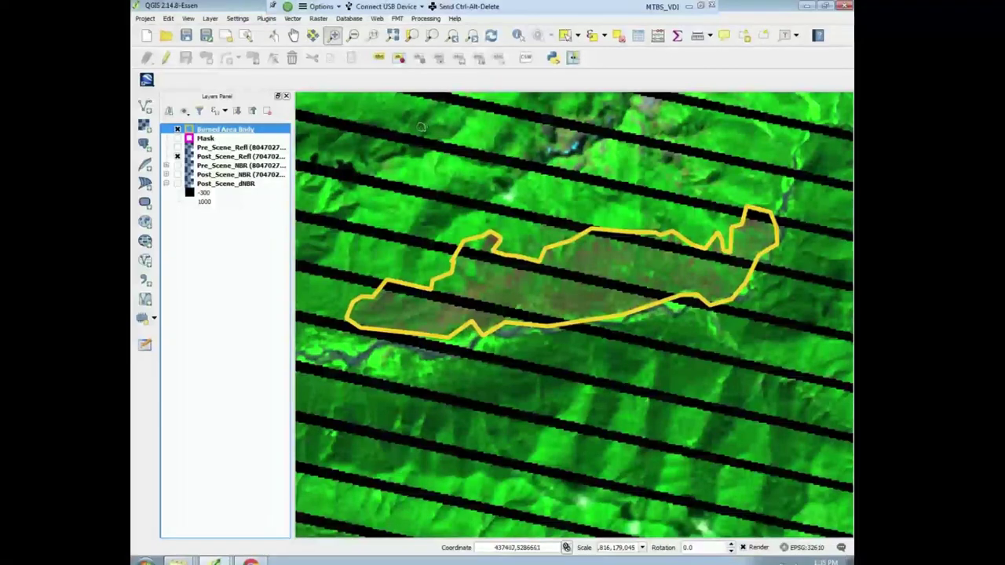
{"action": "left_click", "coordinate": [187, 38]}
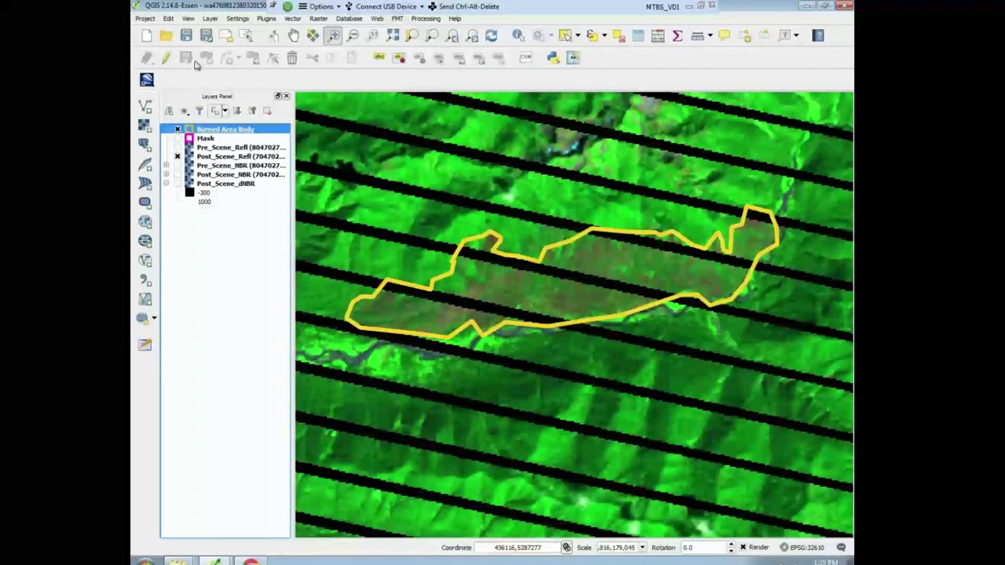
- Zoom in on the scar's small northern lobe, display the Mask layer and hide Burned Area Bndy
{"action": "left_click", "coordinate": [333, 36]}
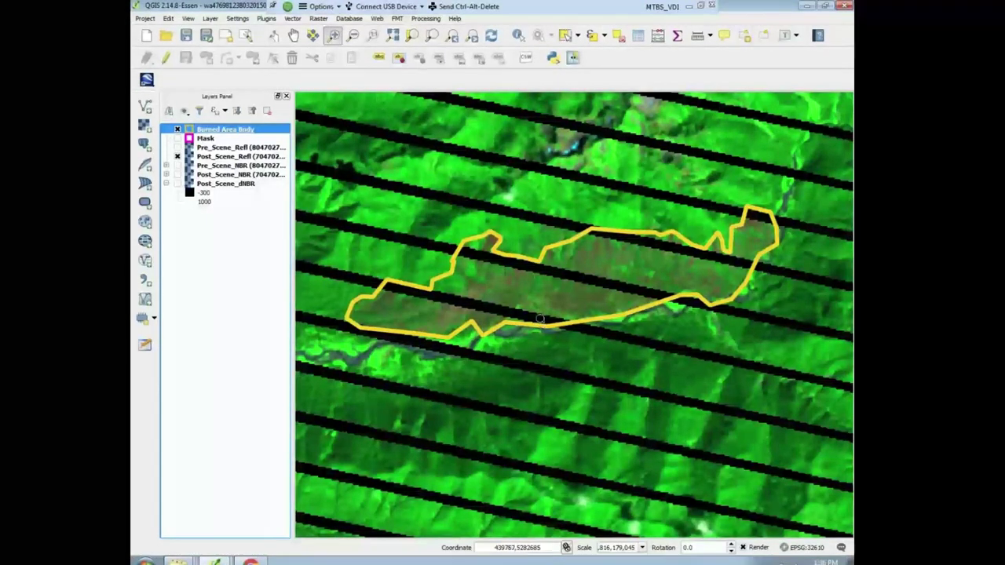
{"action": "left_click_drag", "start_coordinate": [469, 210], "coordinate": [528, 257]}
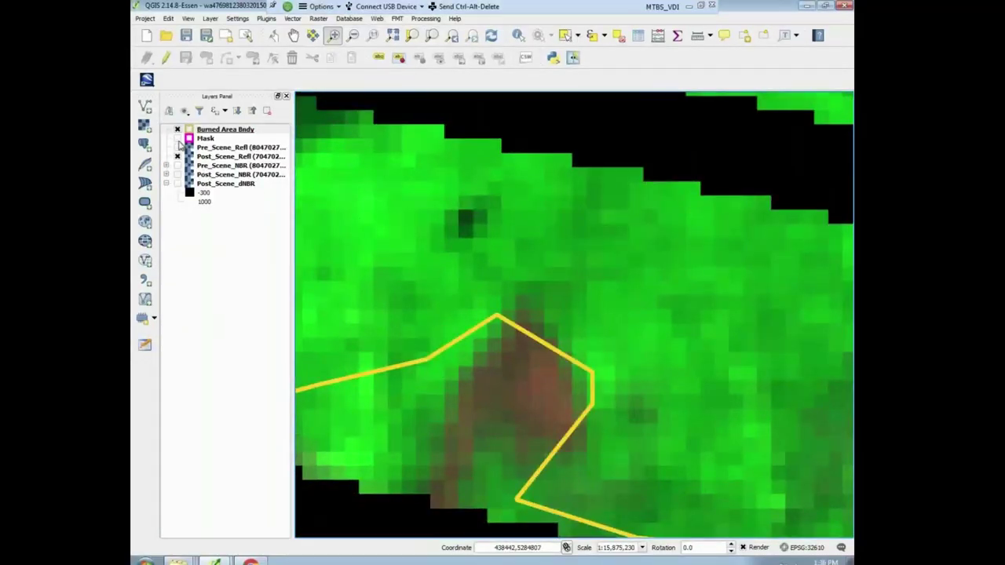
{"action": "left_click", "coordinate": [179, 134]}
{"action": "left_click", "coordinate": [178, 130]}
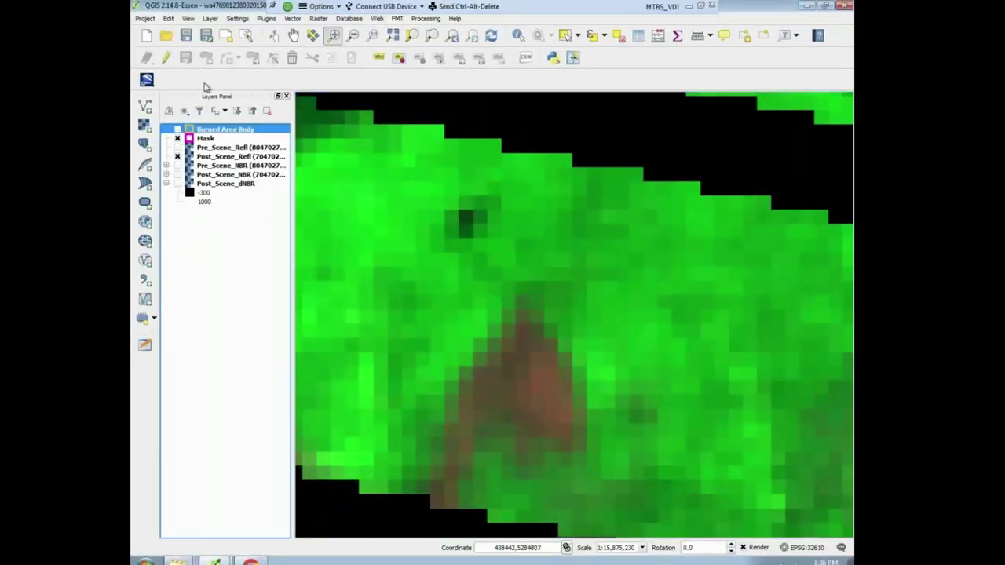
- Start editing the Mask layer and digitize a seven-sided polygon around the dark patch north of the scar's lobe, leaving its Id empty
{"action": "left_click", "coordinate": [205, 139]}
{"action": "left_click", "coordinate": [165, 57]}
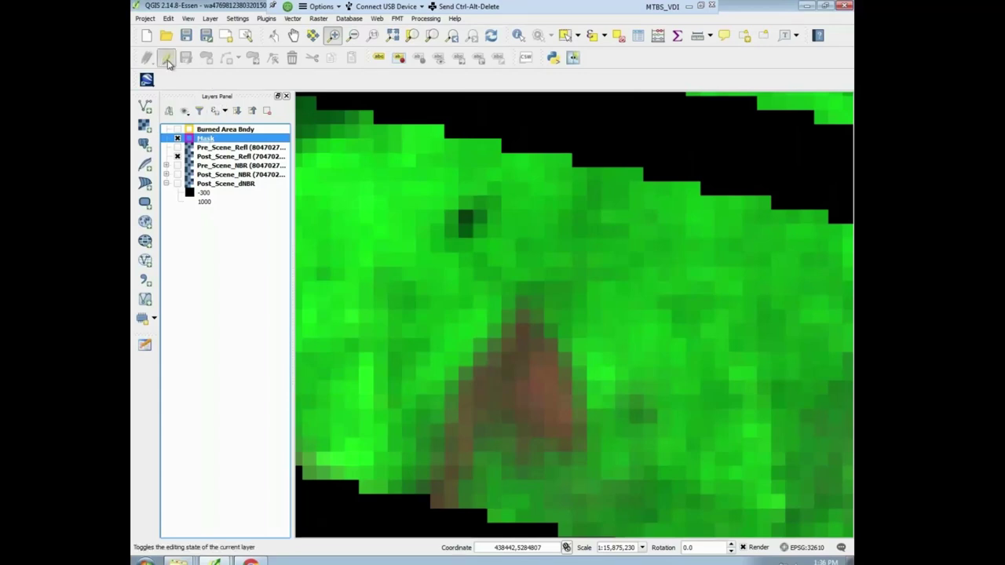
{"action": "left_click", "coordinate": [206, 59]}
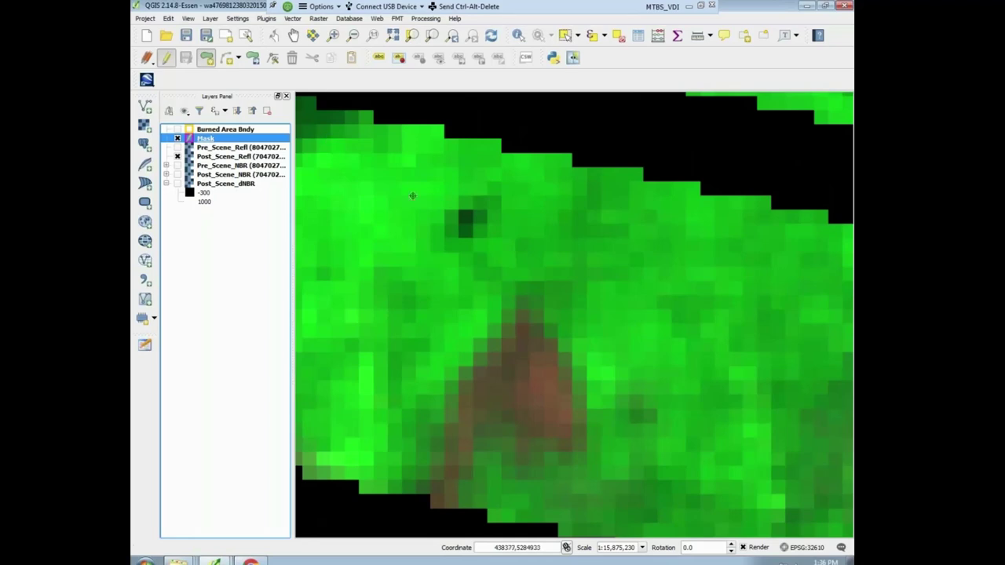
{"action": "left_click", "coordinate": [437, 197]}
{"action": "left_click", "coordinate": [459, 256]}
{"action": "left_click", "coordinate": [490, 238]}
{"action": "left_click", "coordinate": [514, 209]}
{"action": "left_click", "coordinate": [512, 189]}
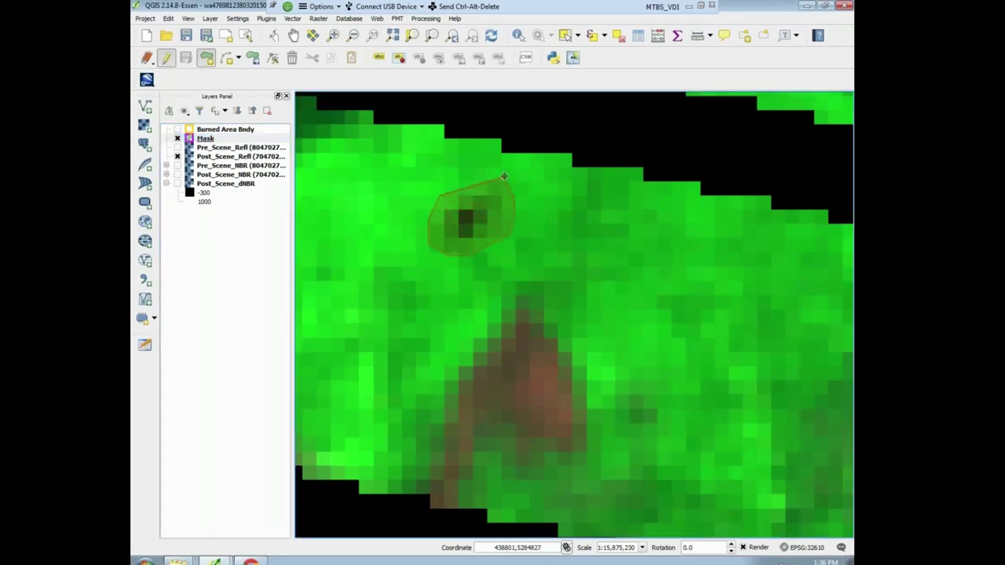
{"action": "right_click", "coordinate": [503, 176]}
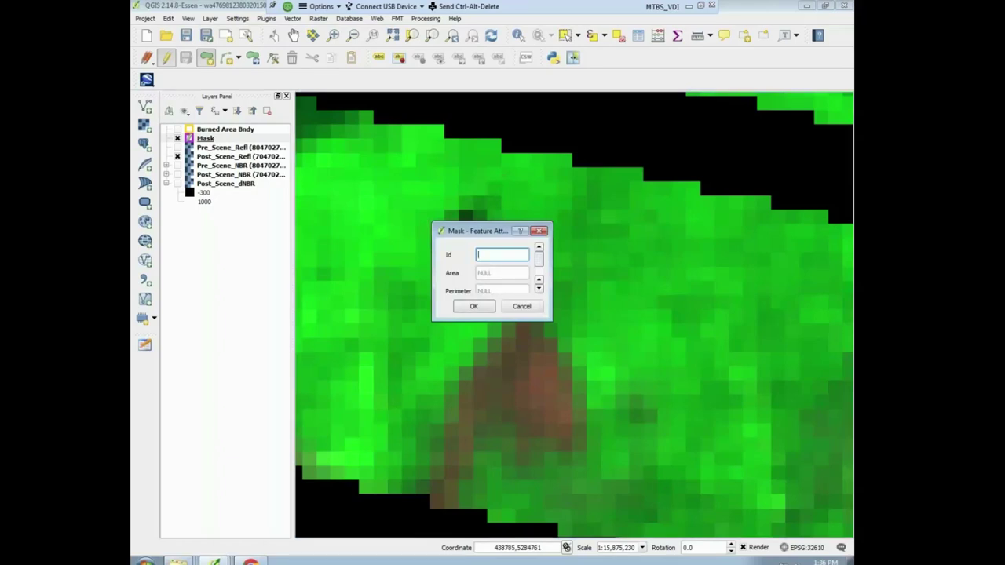
{"action": "left_click", "coordinate": [460, 307]}
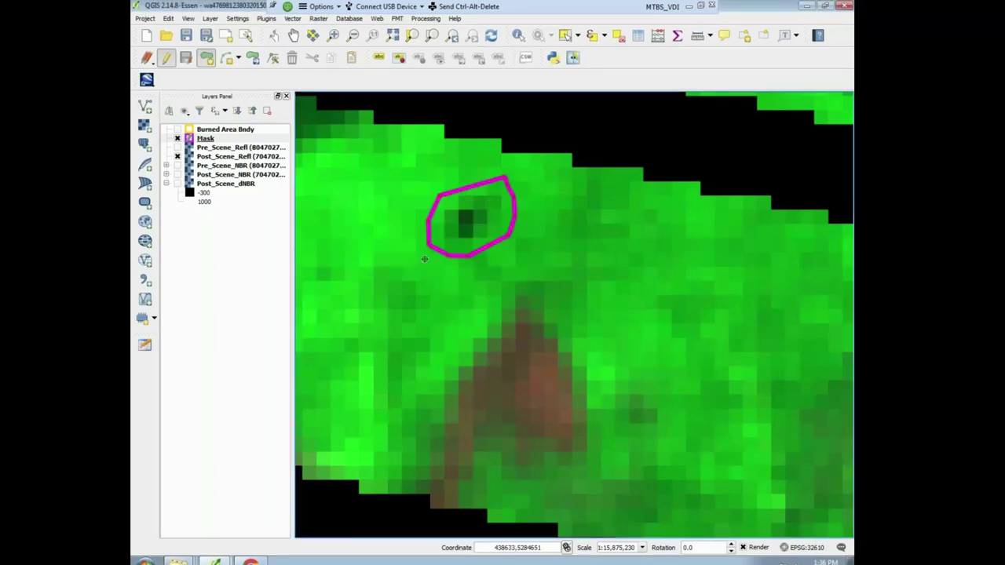
- End the Mask layer's editing session and display Burned Area Bndy again over the whole fire scar
{"action": "left_click", "coordinate": [200, 139]}
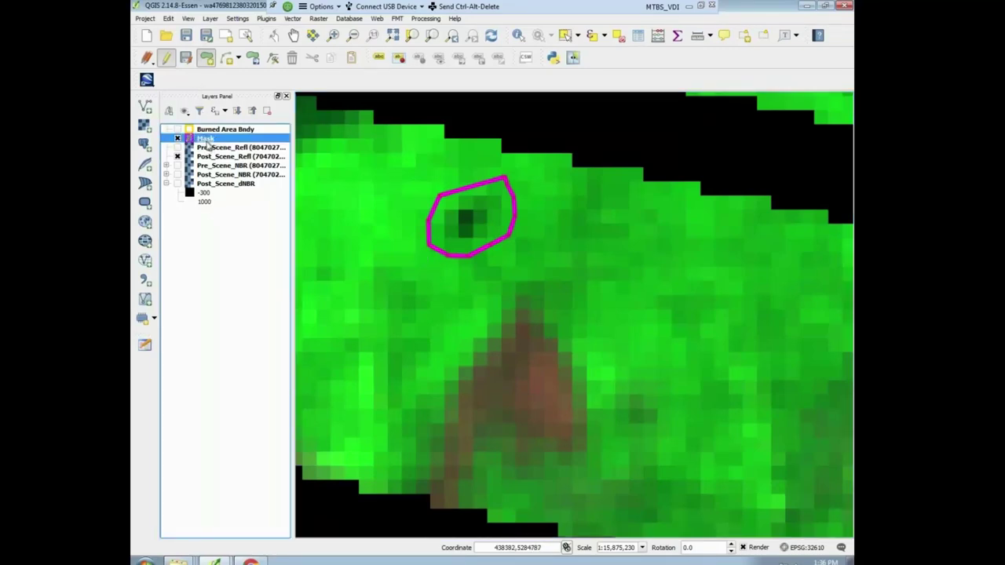
{"action": "left_click", "coordinate": [167, 62]}
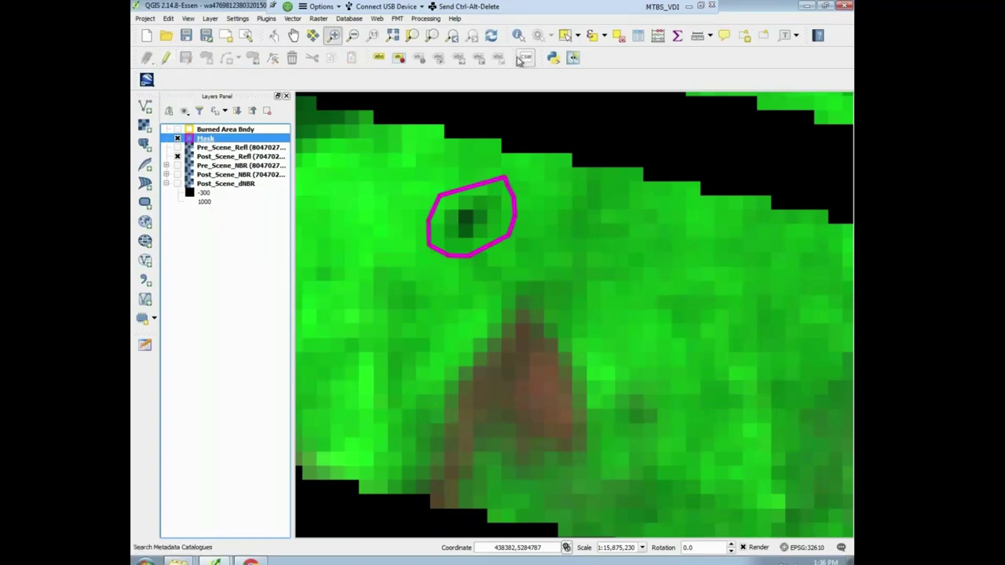
{"action": "left_click", "coordinate": [453, 36]}
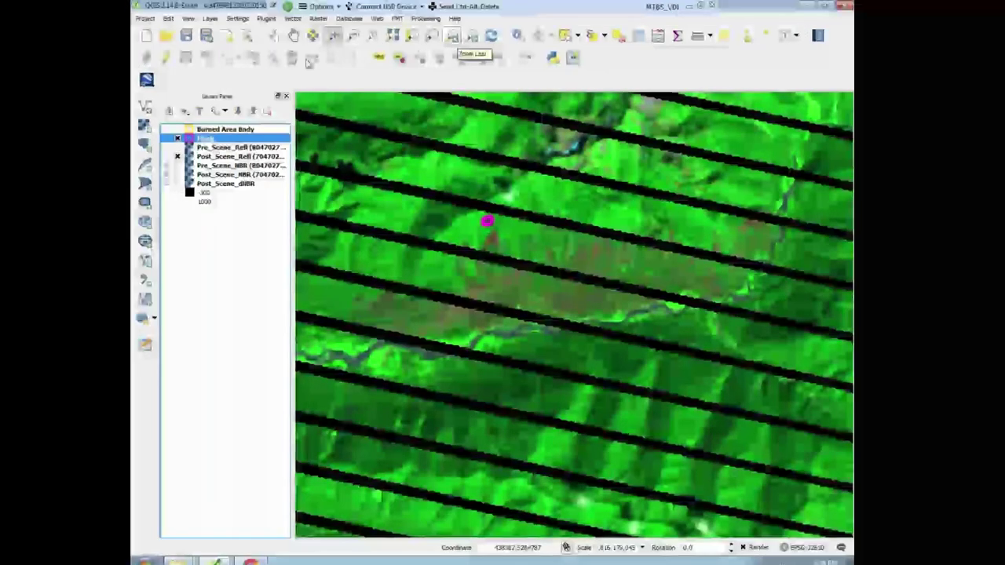
{"action": "left_click", "coordinate": [177, 129]}
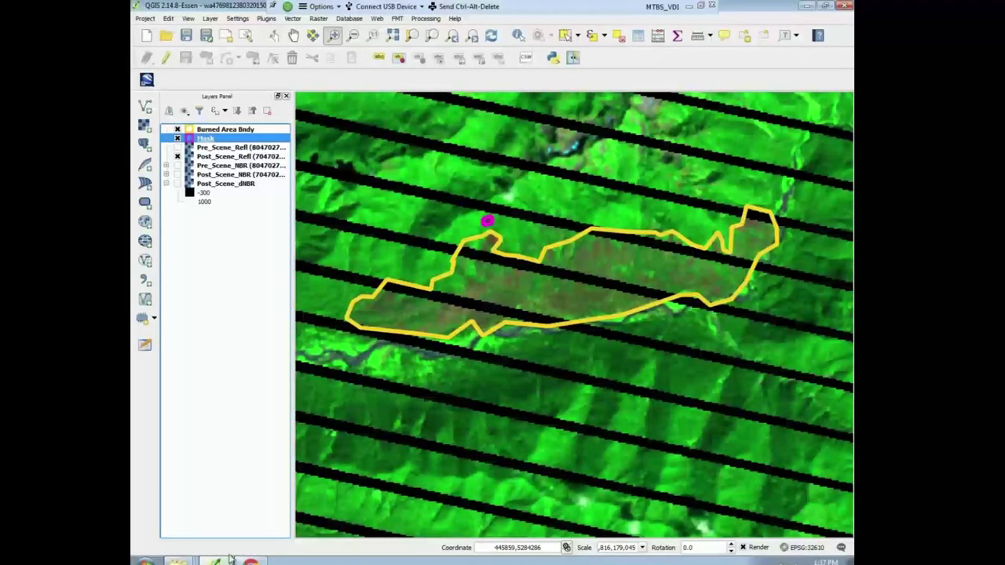
- Switch to the Fire Mapping Tool and check the project and shapefiles in the mapping's event folder
{"action": "mouse_move", "coordinate": [215, 559]}
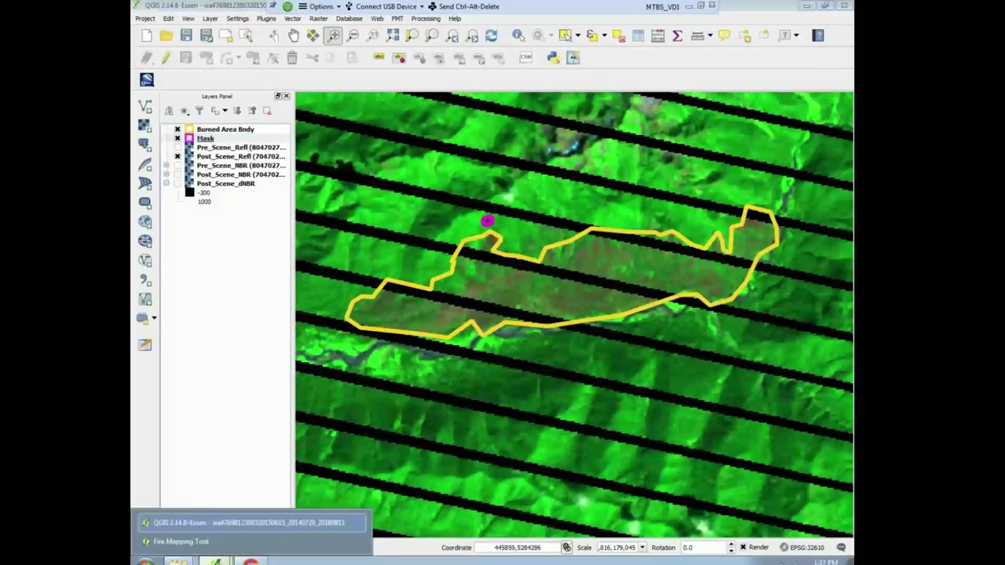
{"action": "left_click", "coordinate": [219, 542]}
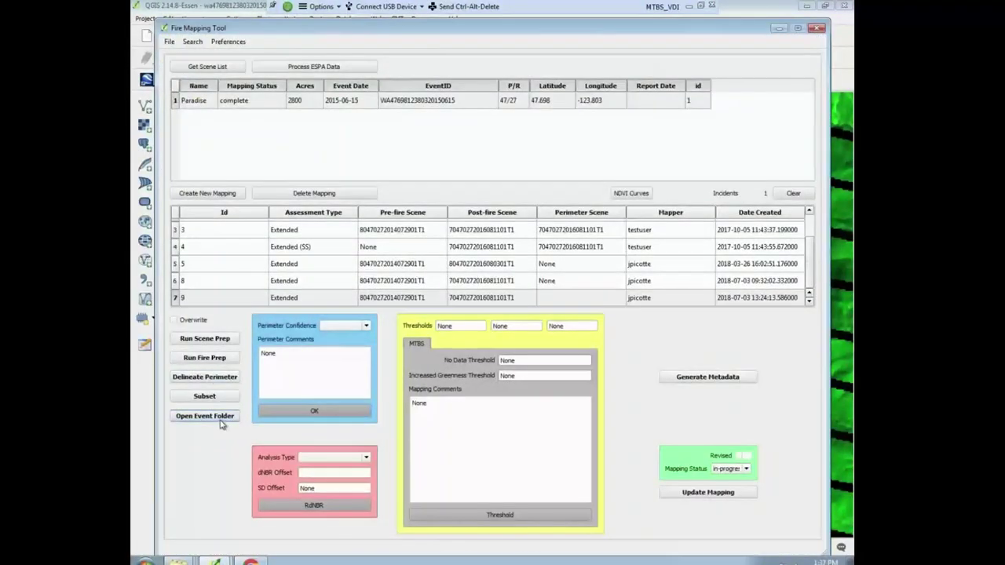
{"action": "left_click", "coordinate": [204, 415]}
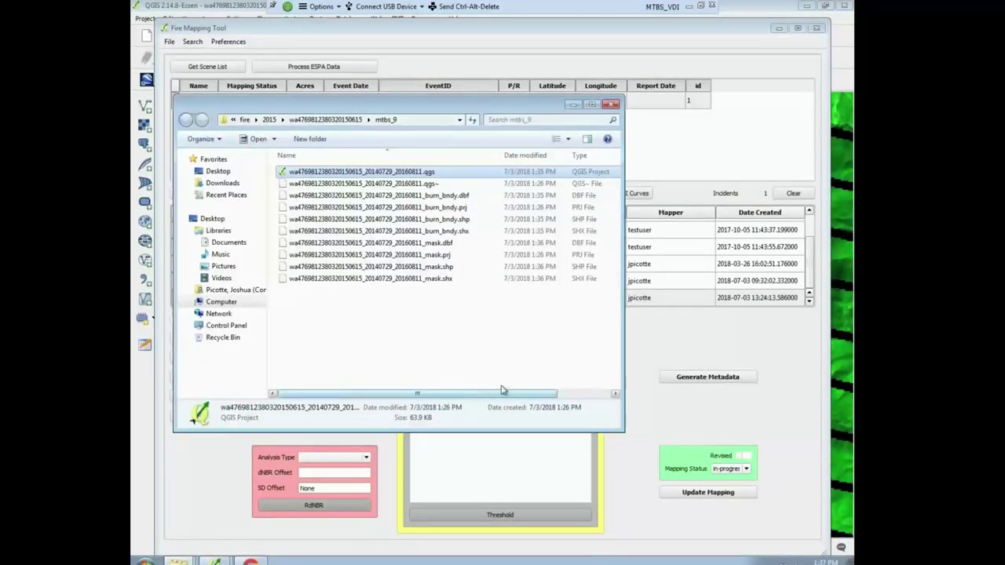
{"action": "left_click_drag", "start_coordinate": [498, 393], "coordinate": [587, 348]}
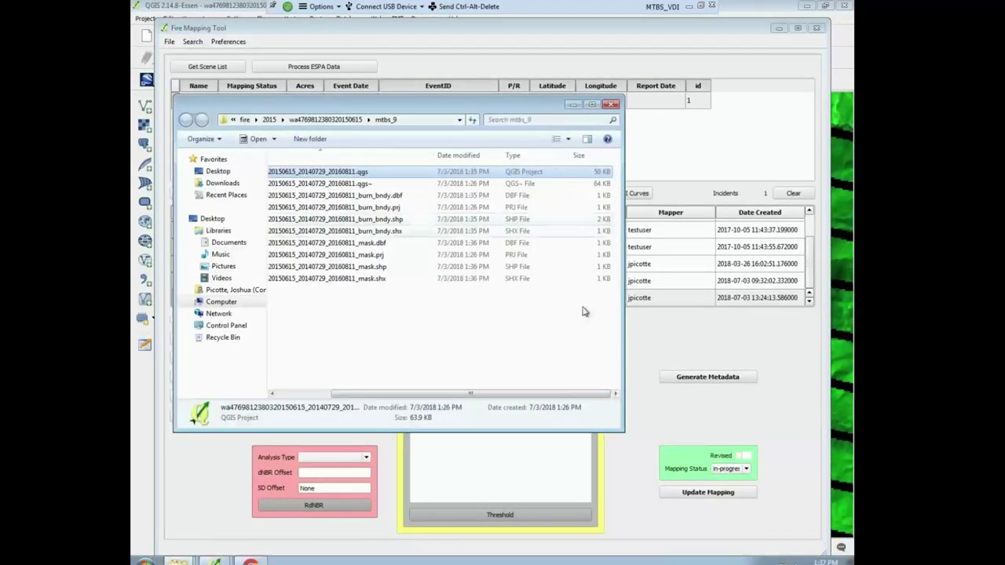
{"action": "left_click", "coordinate": [575, 105]}
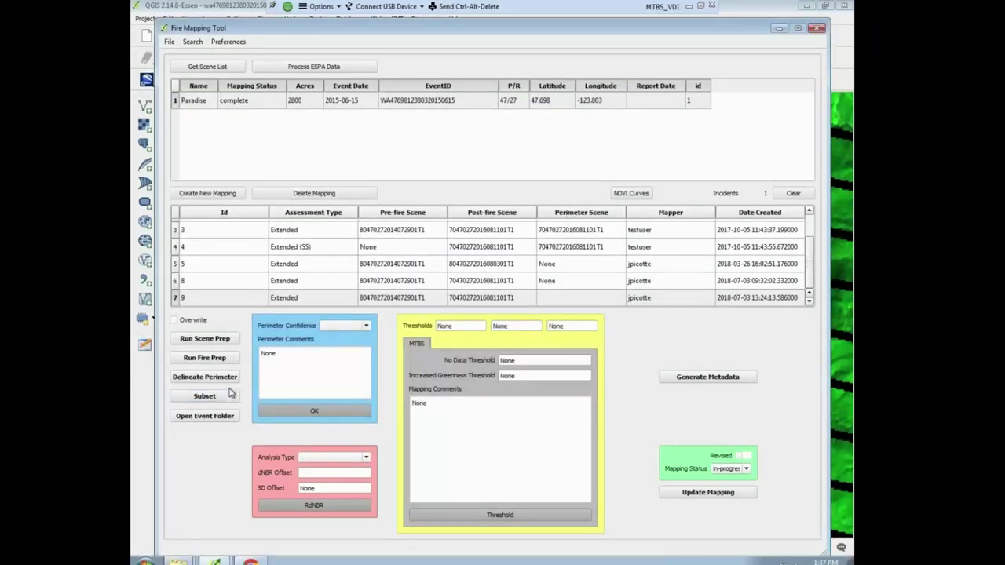
- Run Subset for Paradise mapping 9 and reopen its event folder, enlarged to show all the files
{"action": "left_click", "coordinate": [225, 399]}
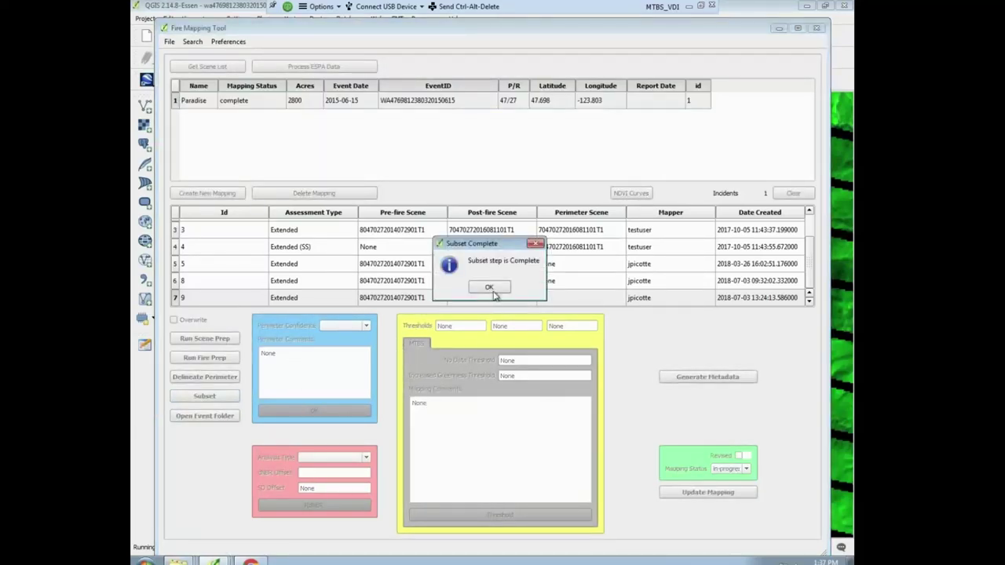
{"action": "left_click", "coordinate": [489, 288]}
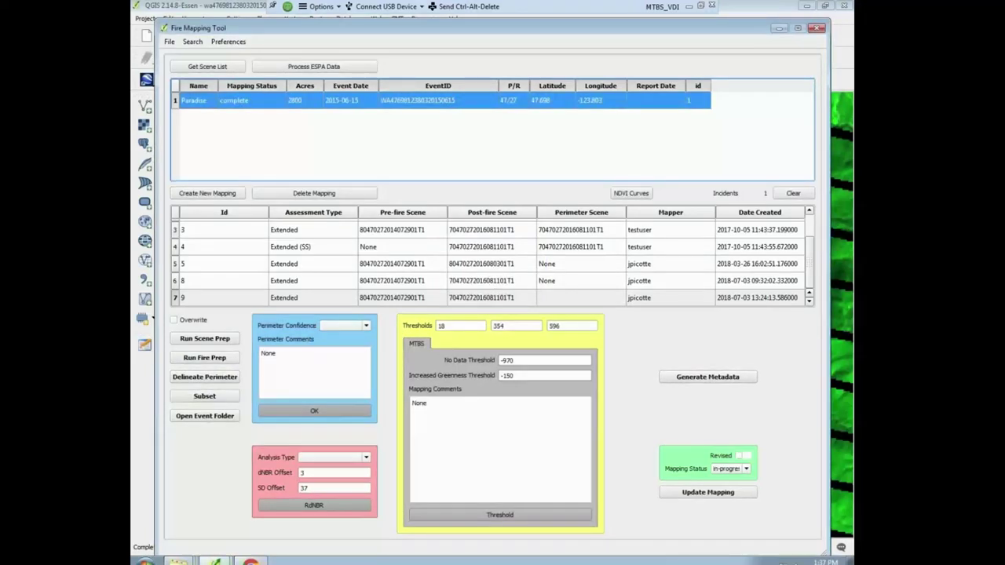
{"action": "left_click", "coordinate": [205, 417]}
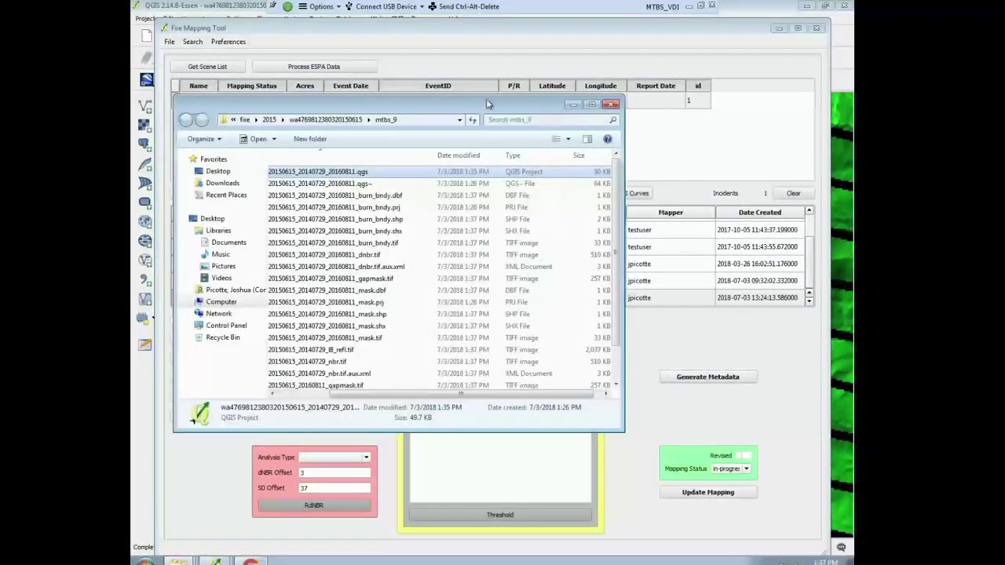
{"action": "left_click_drag", "start_coordinate": [578, 100], "coordinate": [724, 66]}
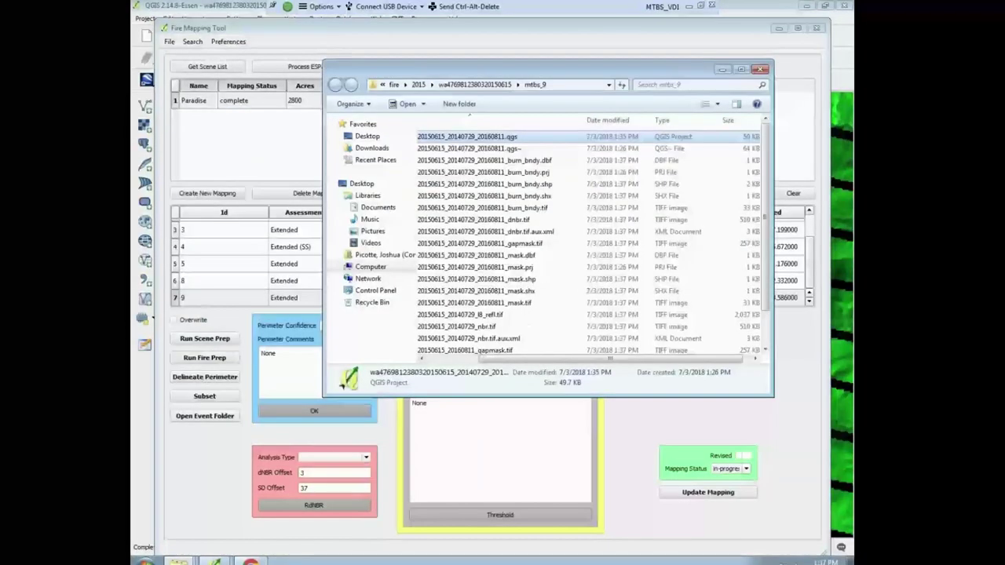
{"action": "left_click_drag", "start_coordinate": [548, 424], "coordinate": [547, 469]}
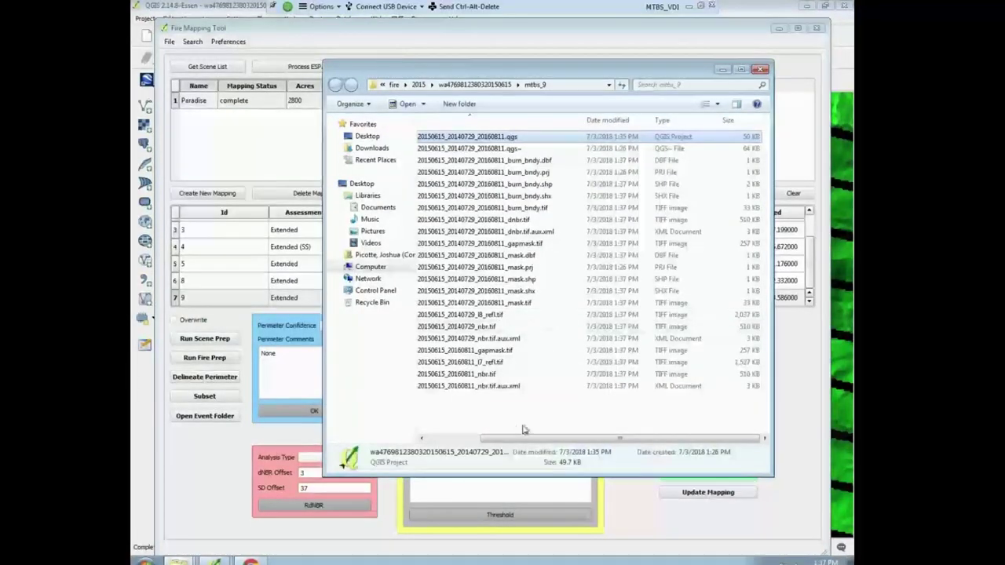
{"action": "left_click", "coordinate": [476, 445]}
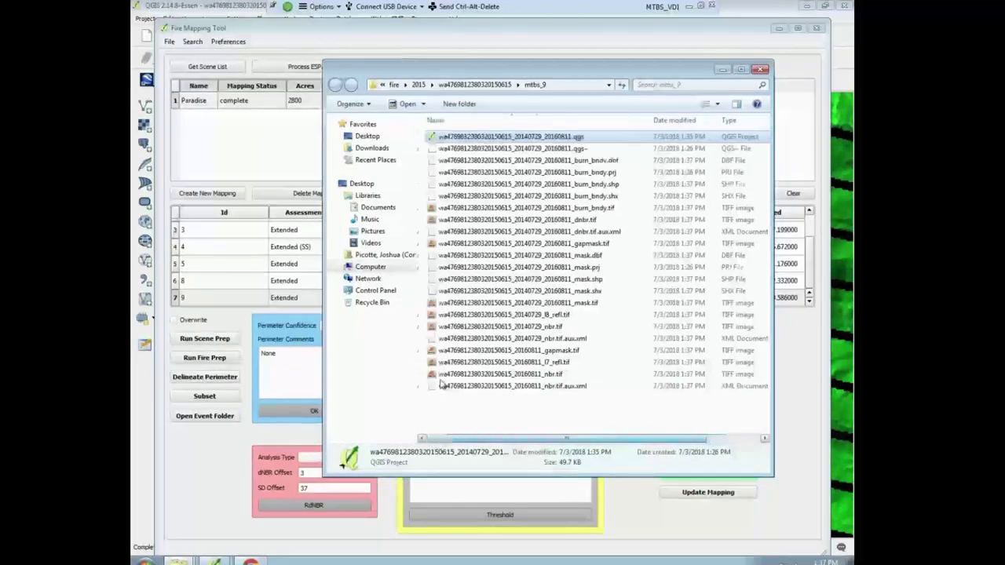
- Examine the previews of the burn_bndy, dnbr, gapmask, mask, refl and nbr TIFF files, then return to the Fire Mapping Tool
{"action": "left_click", "coordinate": [463, 214]}
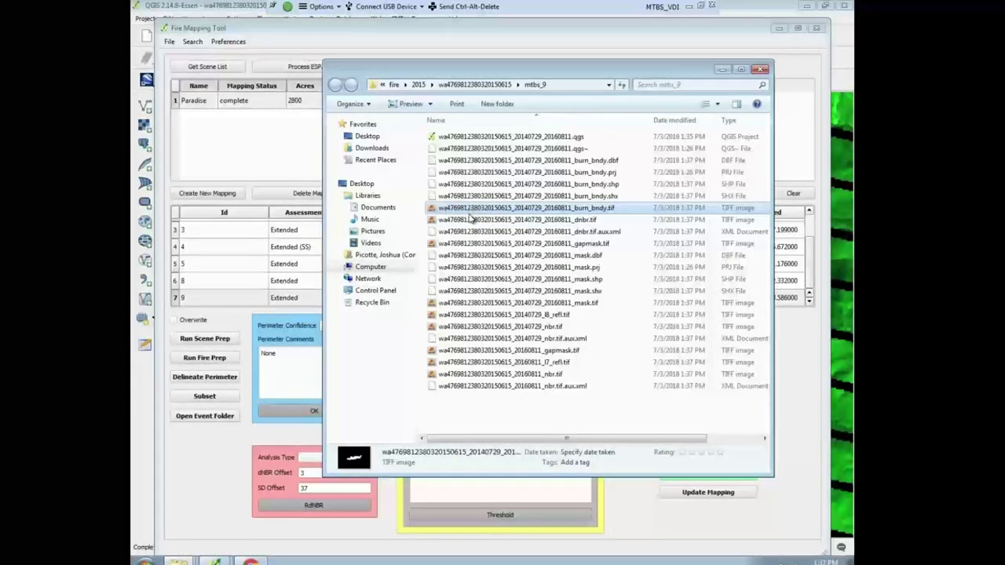
{"action": "left_click", "coordinate": [475, 222]}
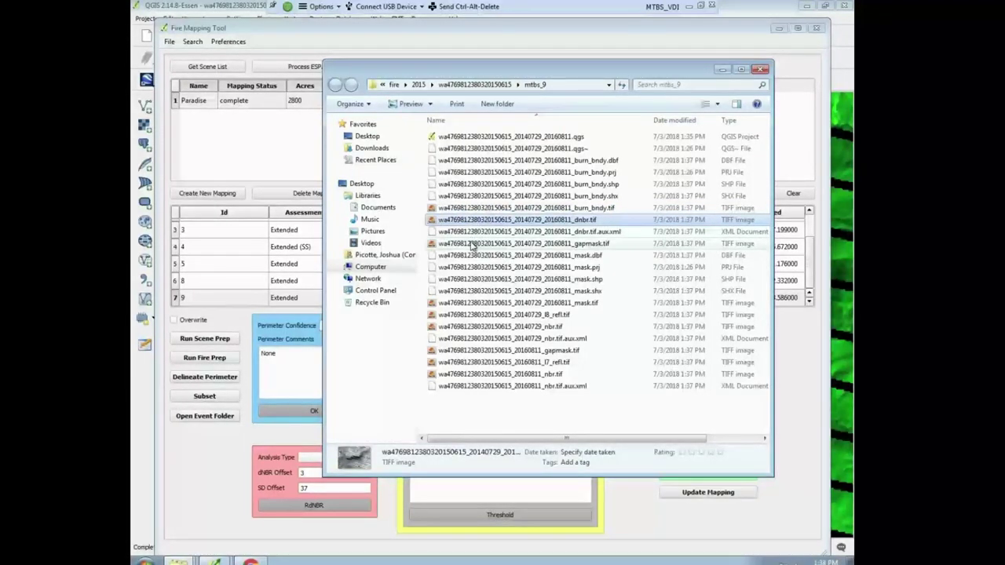
{"action": "left_click", "coordinate": [473, 245]}
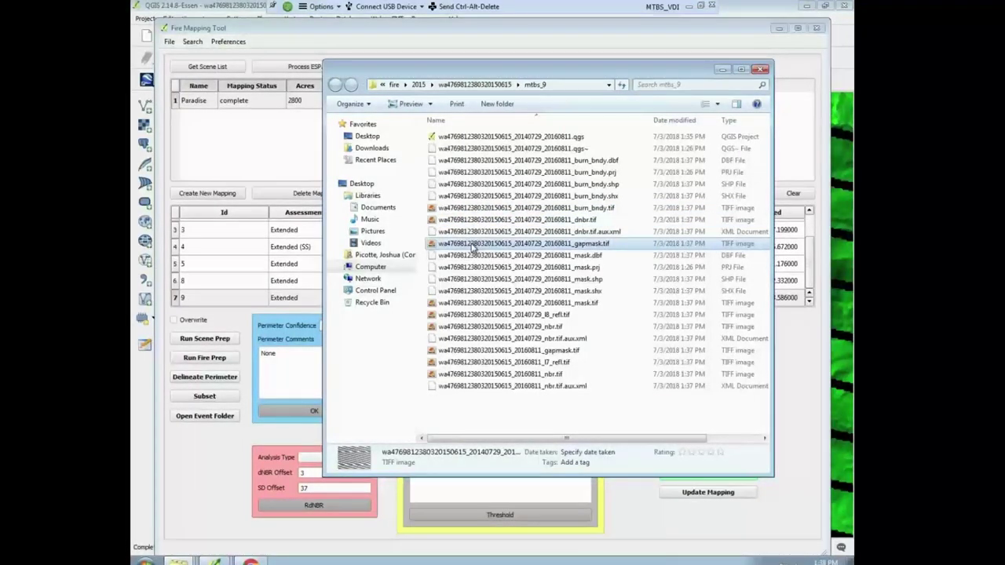
{"action": "left_click", "coordinate": [474, 304]}
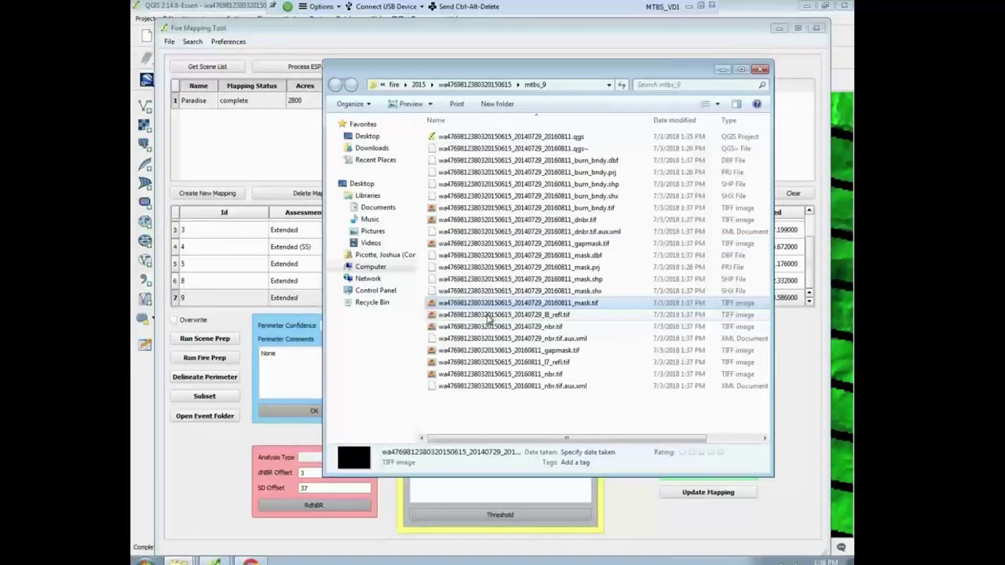
{"action": "left_click", "coordinate": [488, 315]}
{"action": "left_click", "coordinate": [493, 305]}
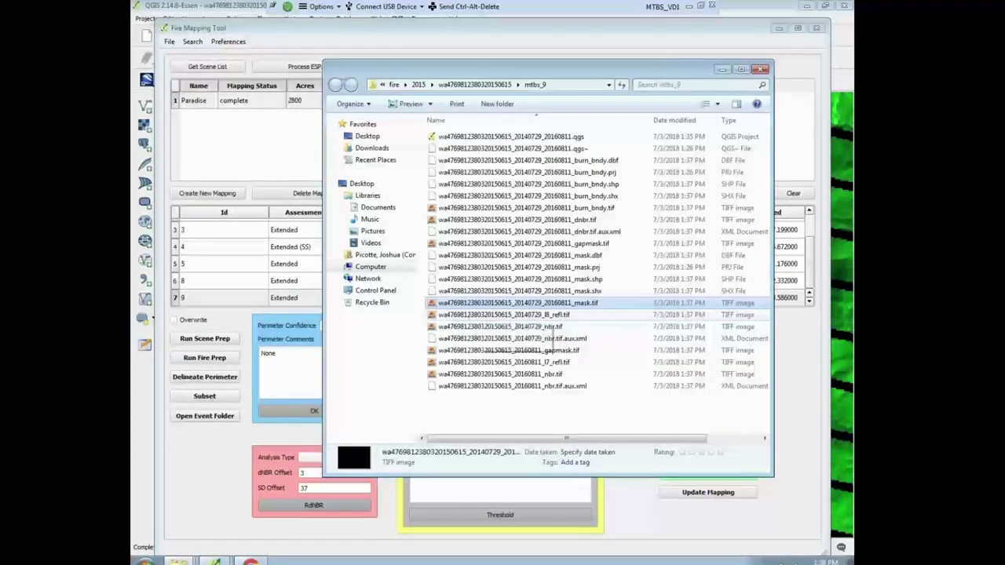
{"action": "left_click", "coordinate": [474, 316]}
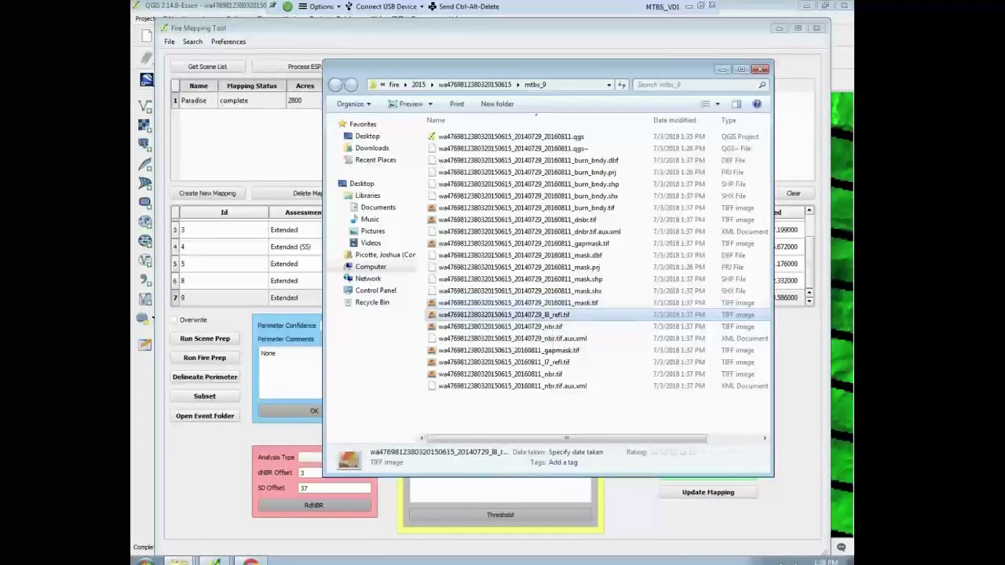
{"action": "left_click", "coordinate": [488, 327]}
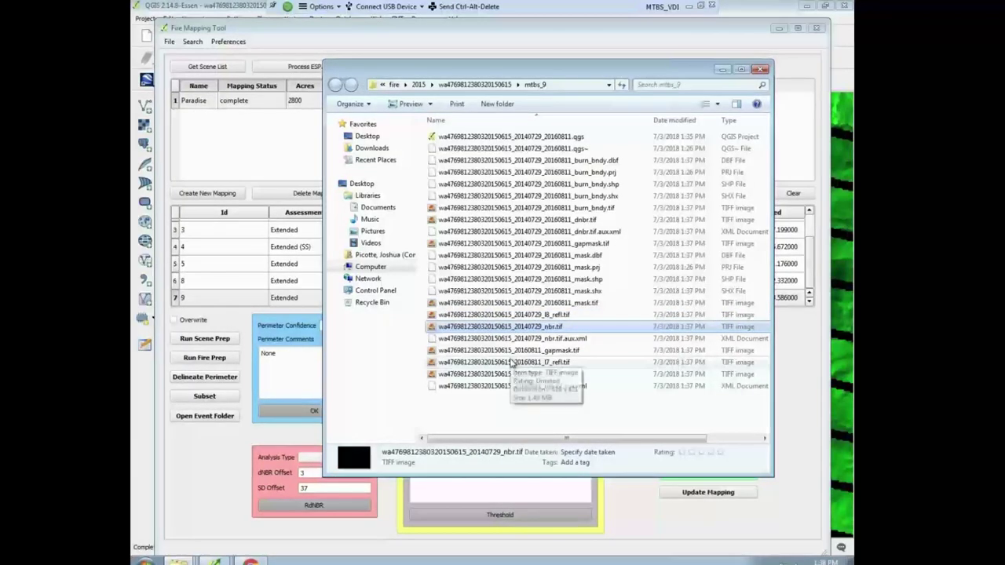
{"action": "left_click", "coordinate": [512, 353]}
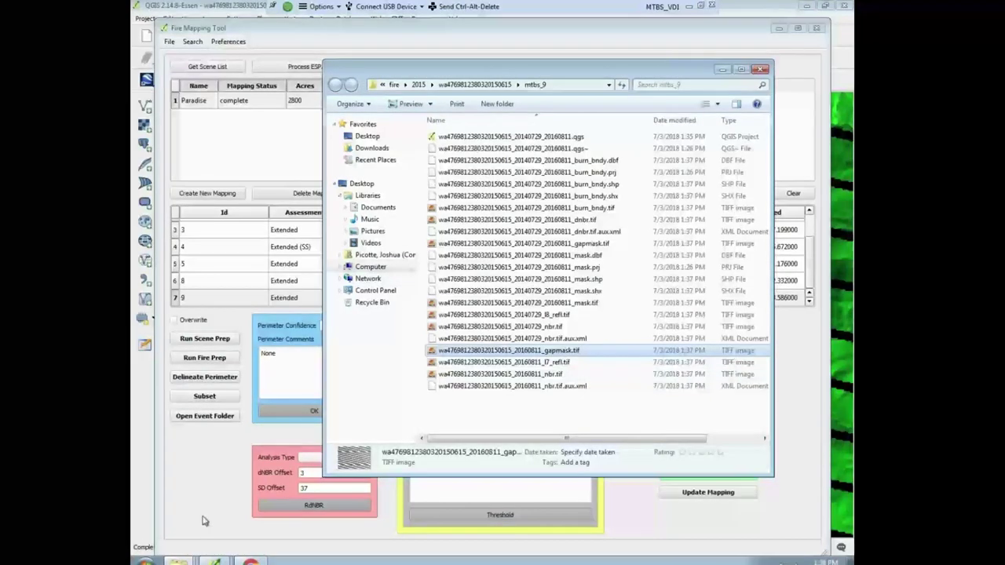
{"action": "left_click", "coordinate": [285, 376]}
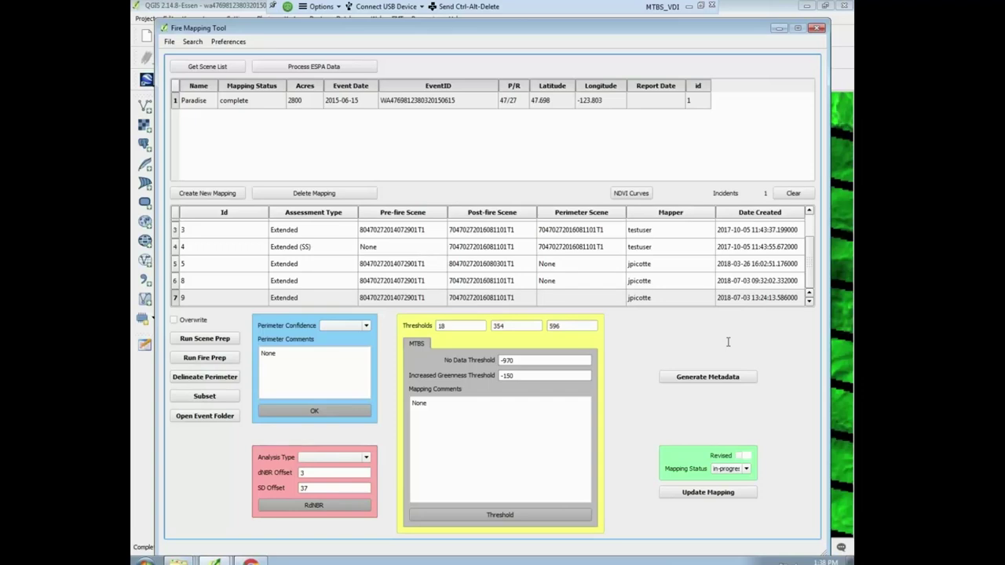
- Set Perimeter Confidence to High, replace the Perimeter Comments with "this a test" and apply them to the perimeter
{"action": "left_click", "coordinate": [344, 325]}
{"action": "left_click", "coordinate": [343, 349]}
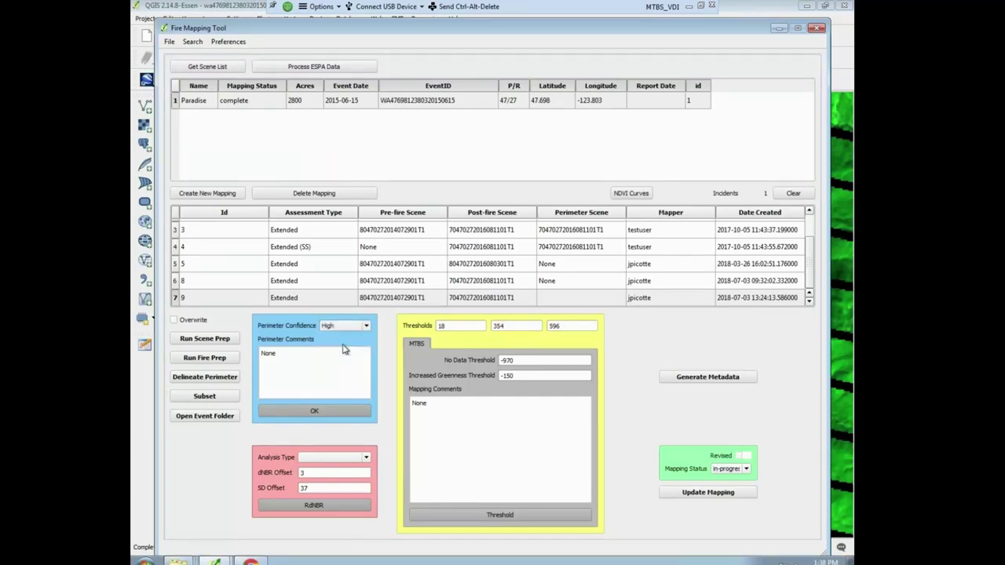
{"action": "left_click_drag", "start_coordinate": [285, 354], "coordinate": [239, 351]}
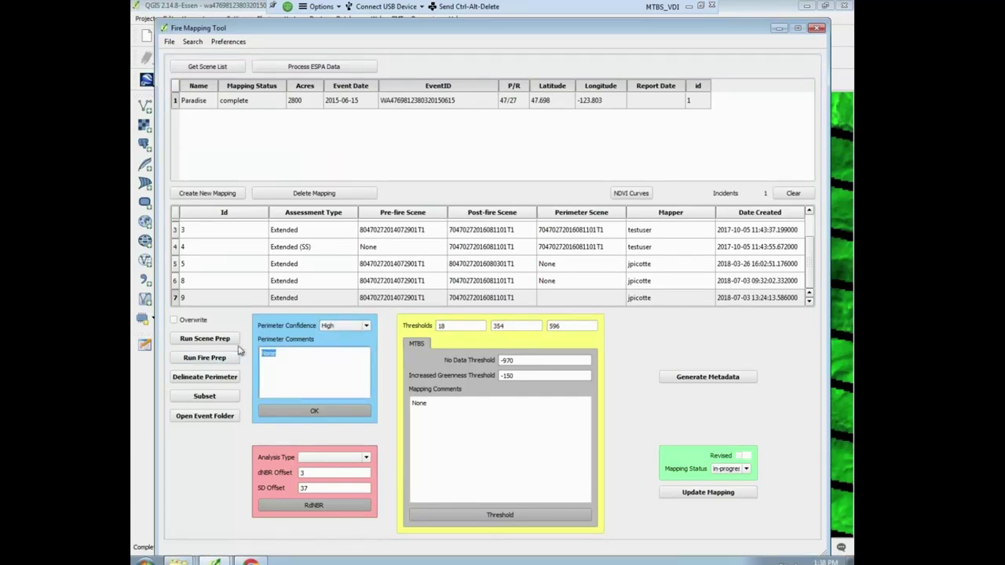
{"action": "type", "text": "this a test"}
{"action": "left_click", "coordinate": [336, 412]}
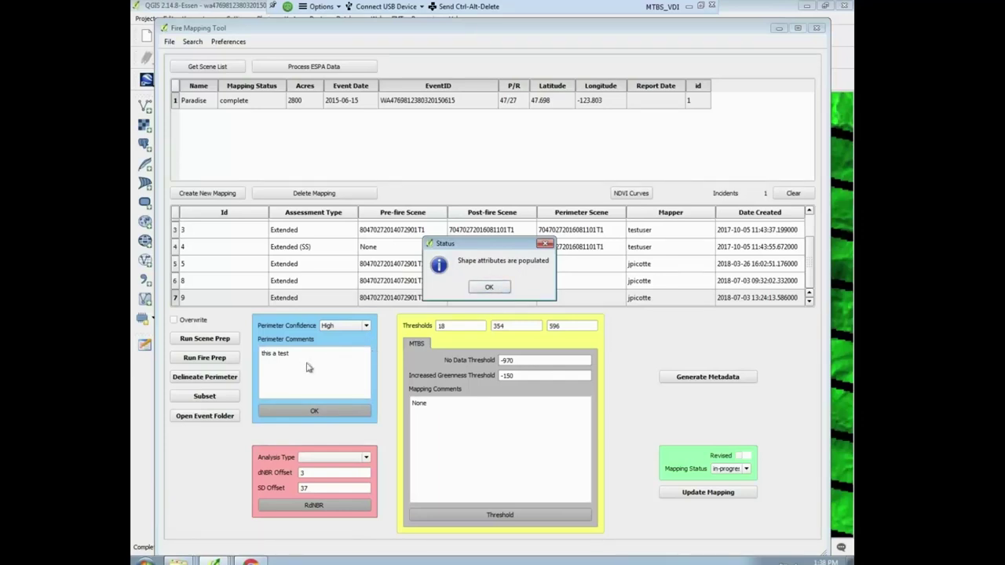
{"action": "left_click", "coordinate": [488, 289]}
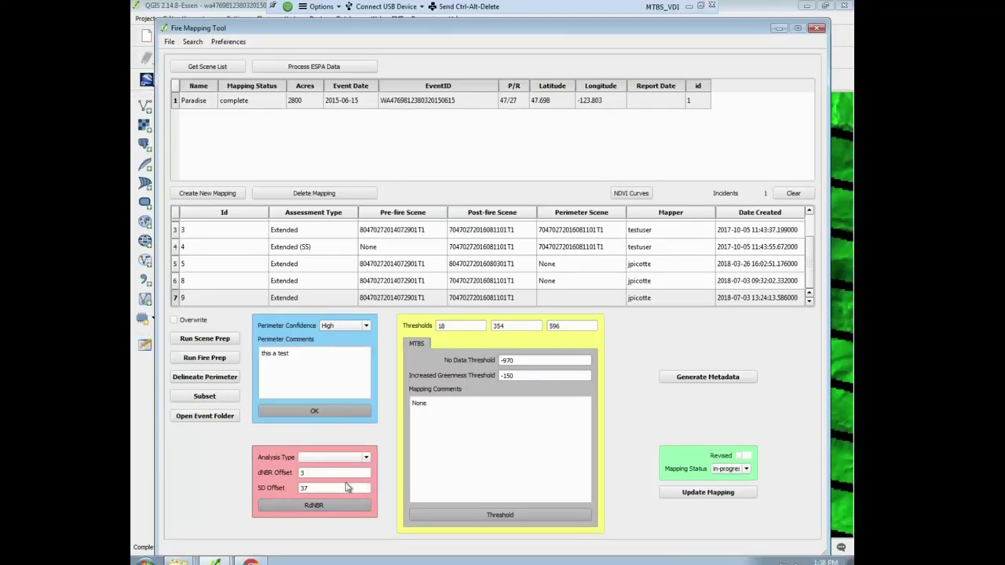
- Set the RdNBR dNBR Offset to 3 and choose dnbr as the Analysis Type
{"action": "double_click", "coordinate": [302, 472]}
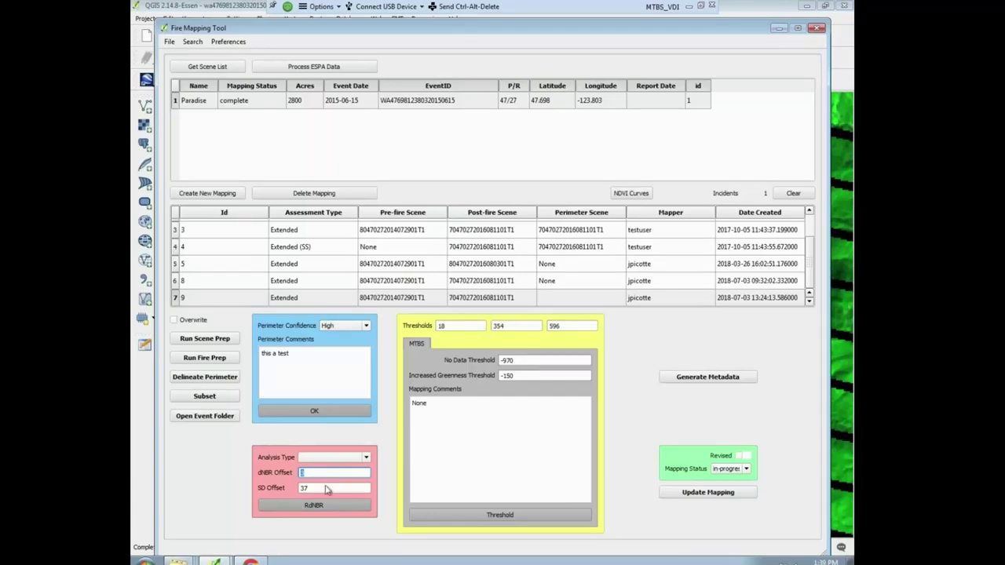
{"action": "type", "text": "3"}
{"action": "left_click", "coordinate": [327, 487]}
{"action": "left_click", "coordinate": [353, 458]}
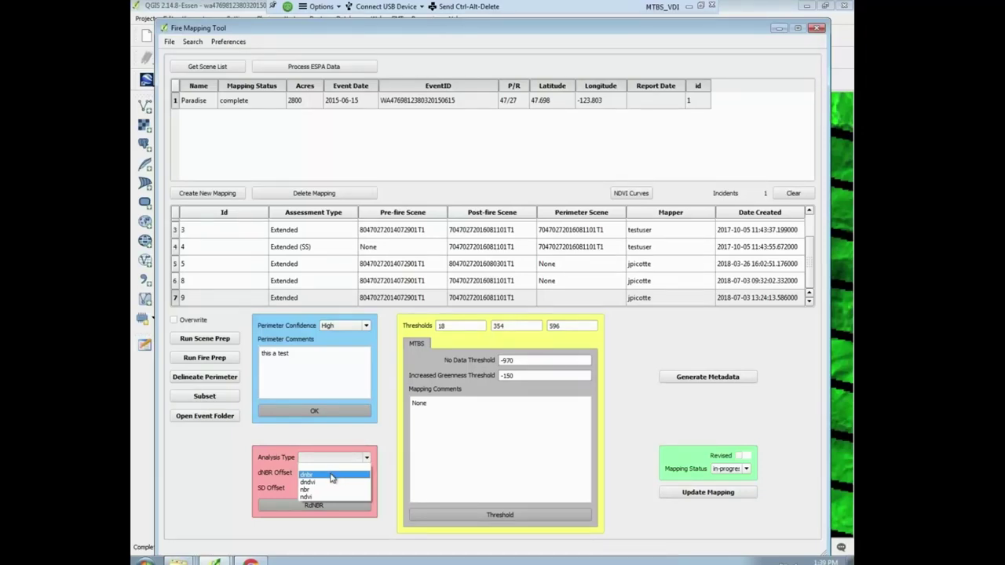
{"action": "left_click", "coordinate": [332, 475]}
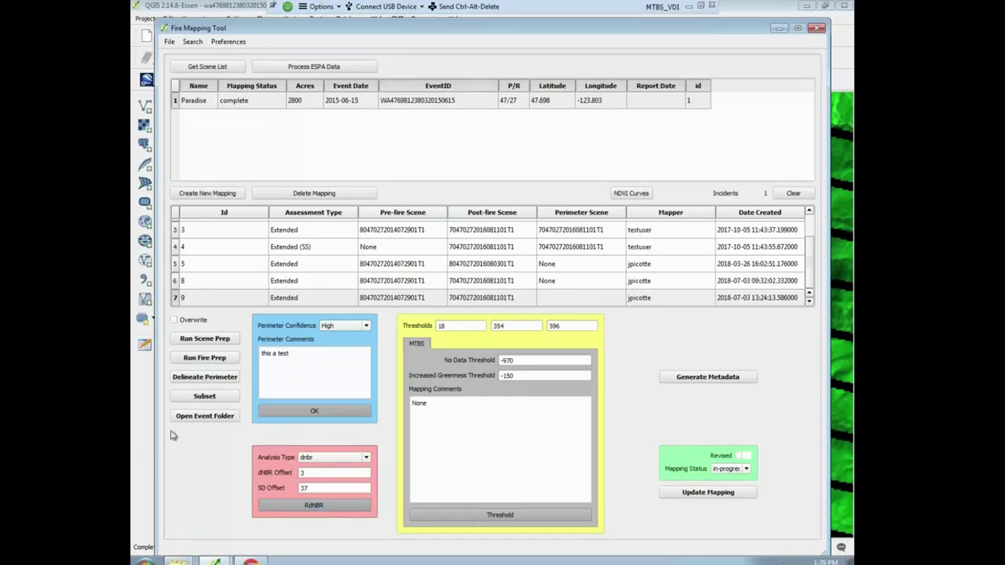
- Switch to the QGIS map, leave only the Post_Scene_dNBR layer visible and compare it with the Post_Scene_Refl layer
{"action": "left_click", "coordinate": [137, 441]}
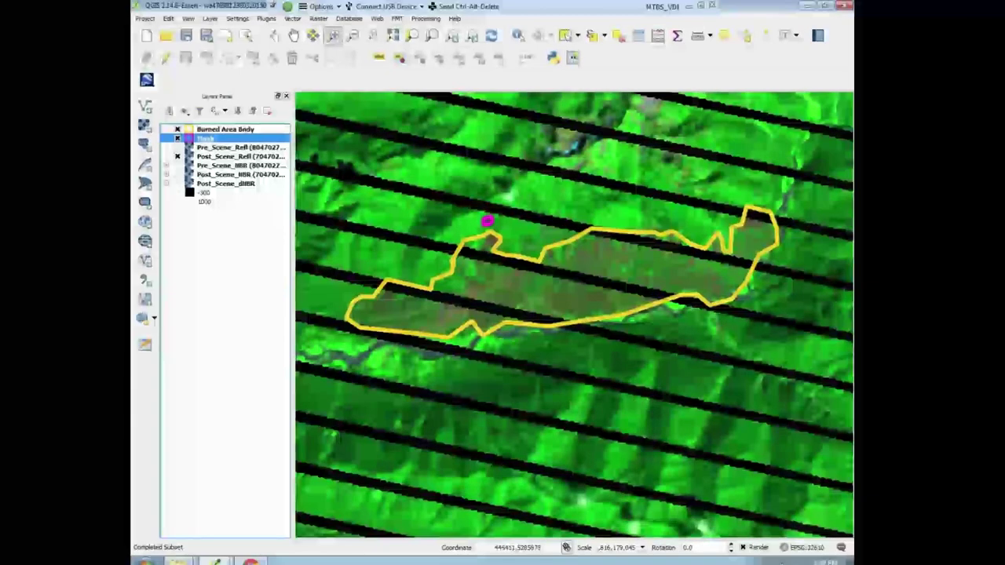
{"action": "left_click", "coordinate": [178, 139]}
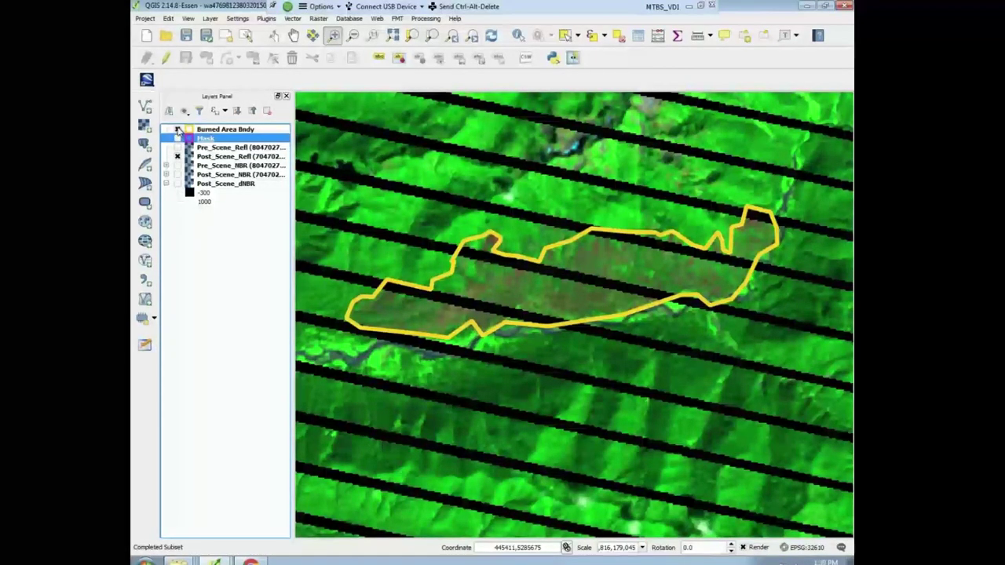
{"action": "left_click", "coordinate": [178, 129]}
{"action": "left_click", "coordinate": [178, 157]}
{"action": "left_click", "coordinate": [167, 184]}
{"action": "left_click", "coordinate": [176, 184]}
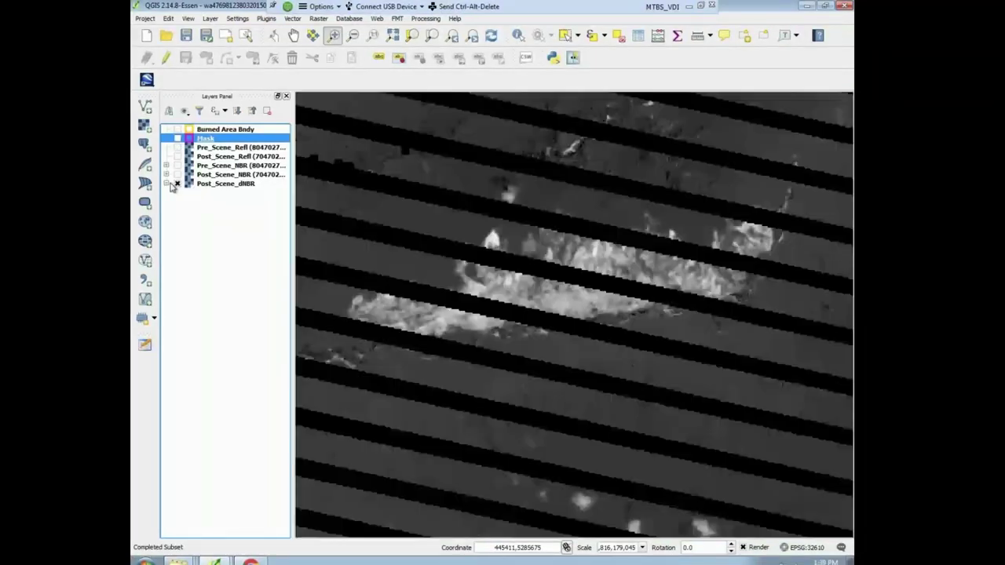
{"action": "left_click", "coordinate": [167, 183]}
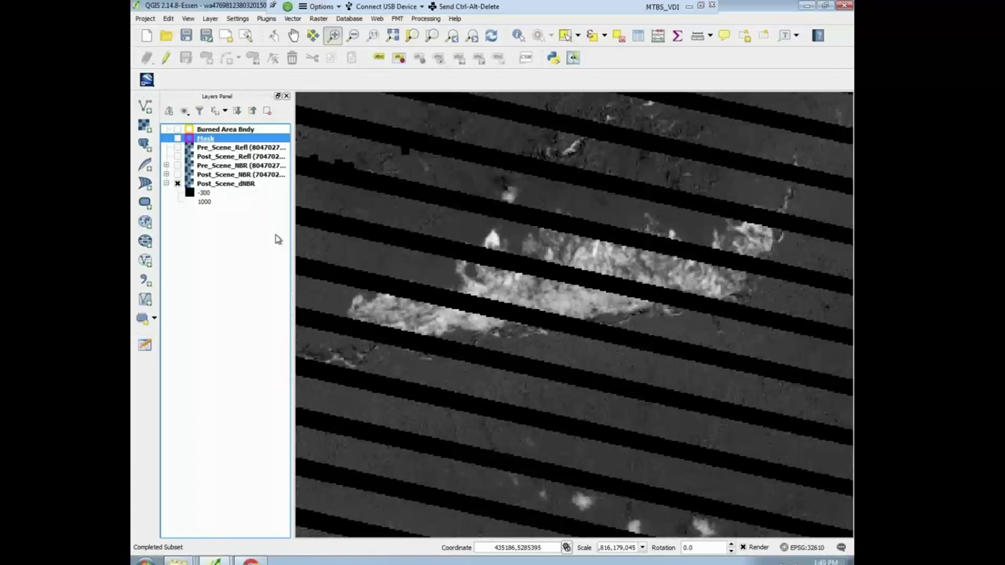
{"action": "left_click", "coordinate": [178, 156]}
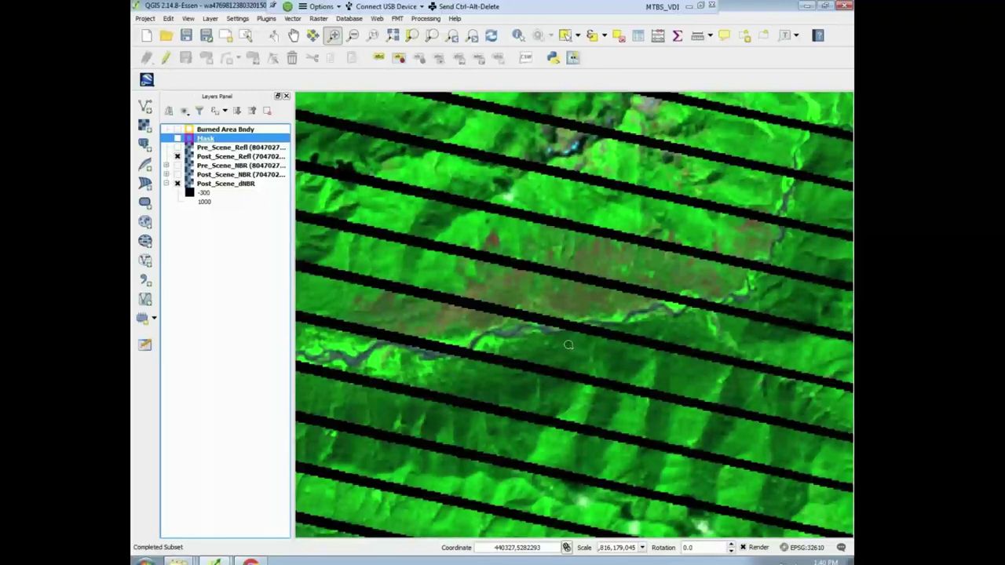
{"action": "left_click", "coordinate": [178, 156]}
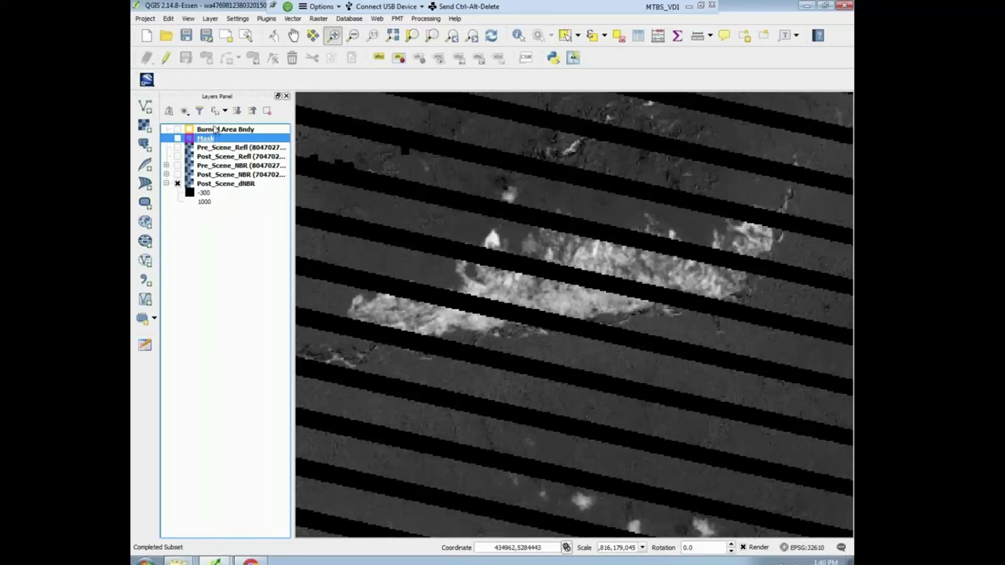
- Start creating a new shapefile layer over the Paradise dNBR image
{"action": "left_click", "coordinate": [209, 18]}
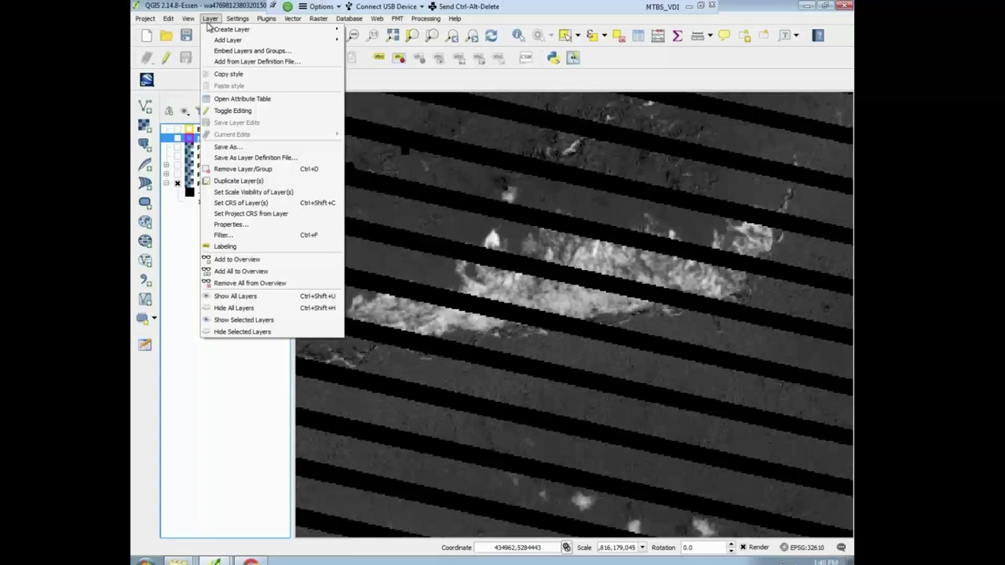
{"action": "mouse_move", "coordinate": [222, 32]}
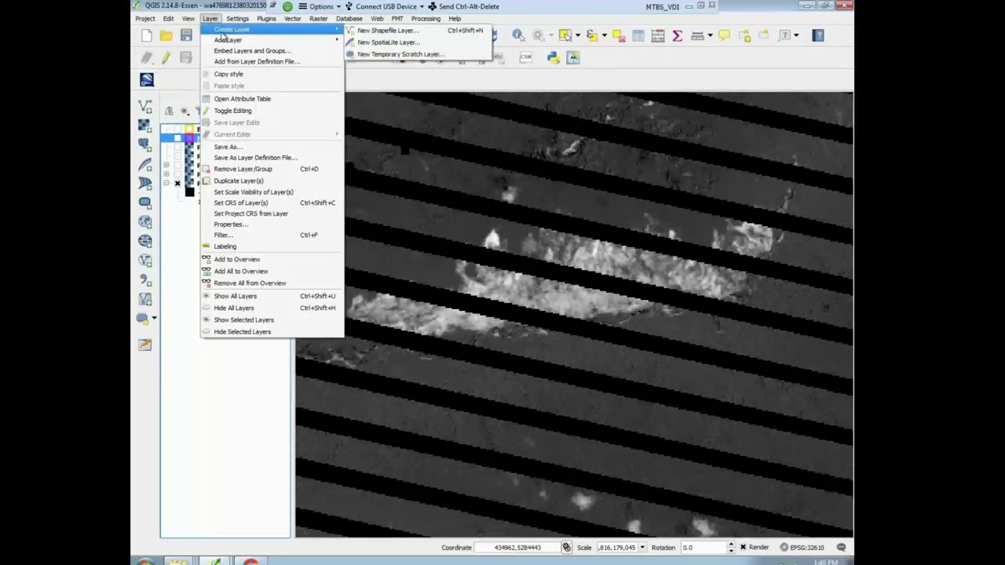
{"action": "left_click", "coordinate": [377, 31]}
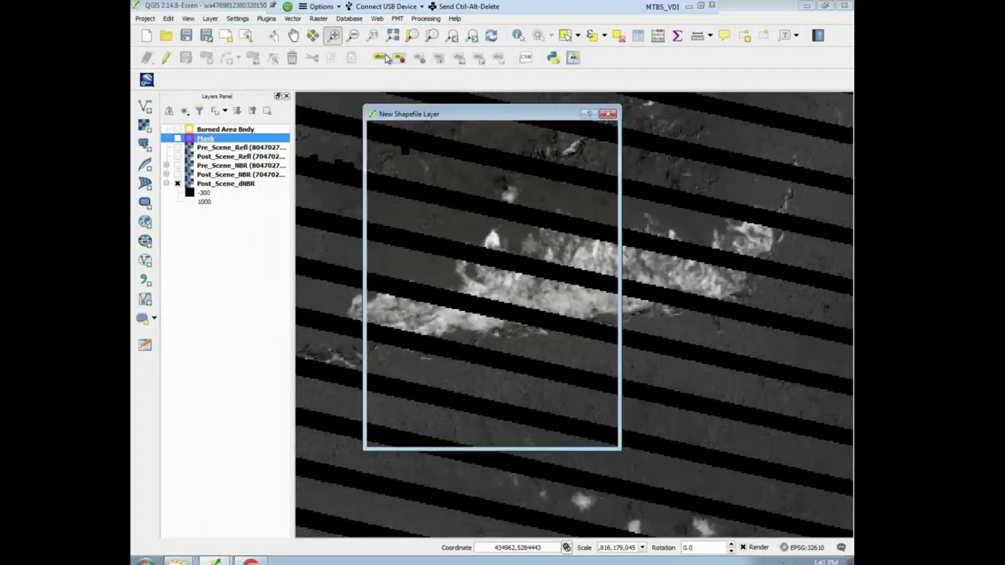